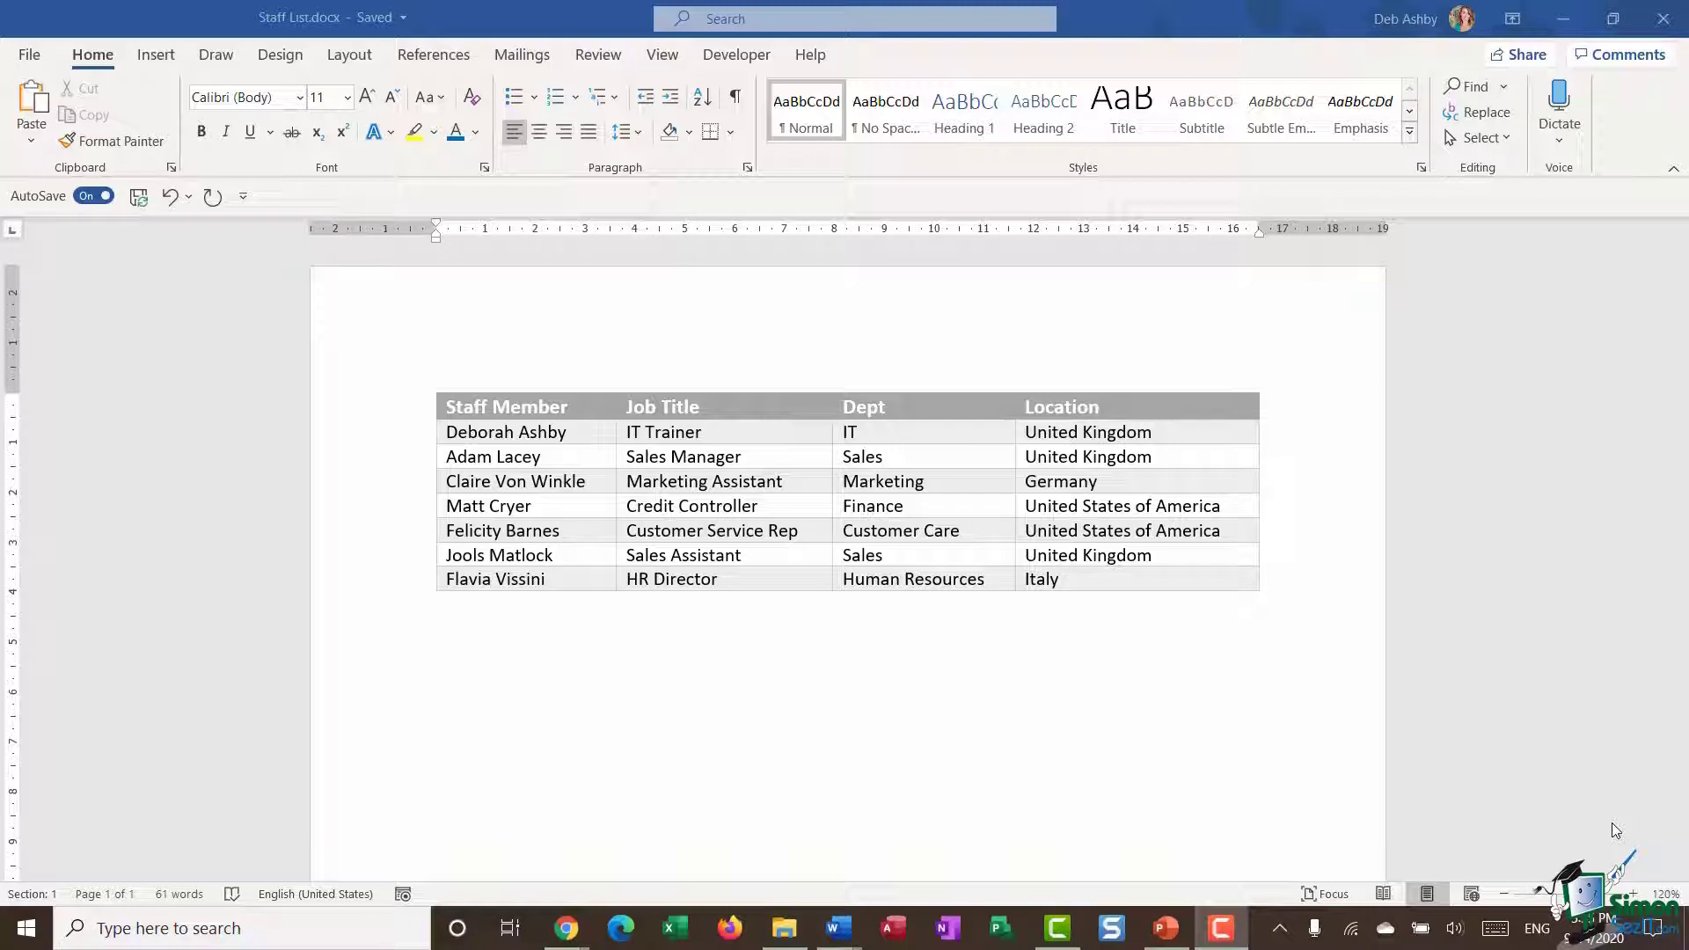
Step: Replace every occurrence of "United Kingdom" with "UK" in the staff list
{"action": "left_click", "coordinate": [756, 763]}
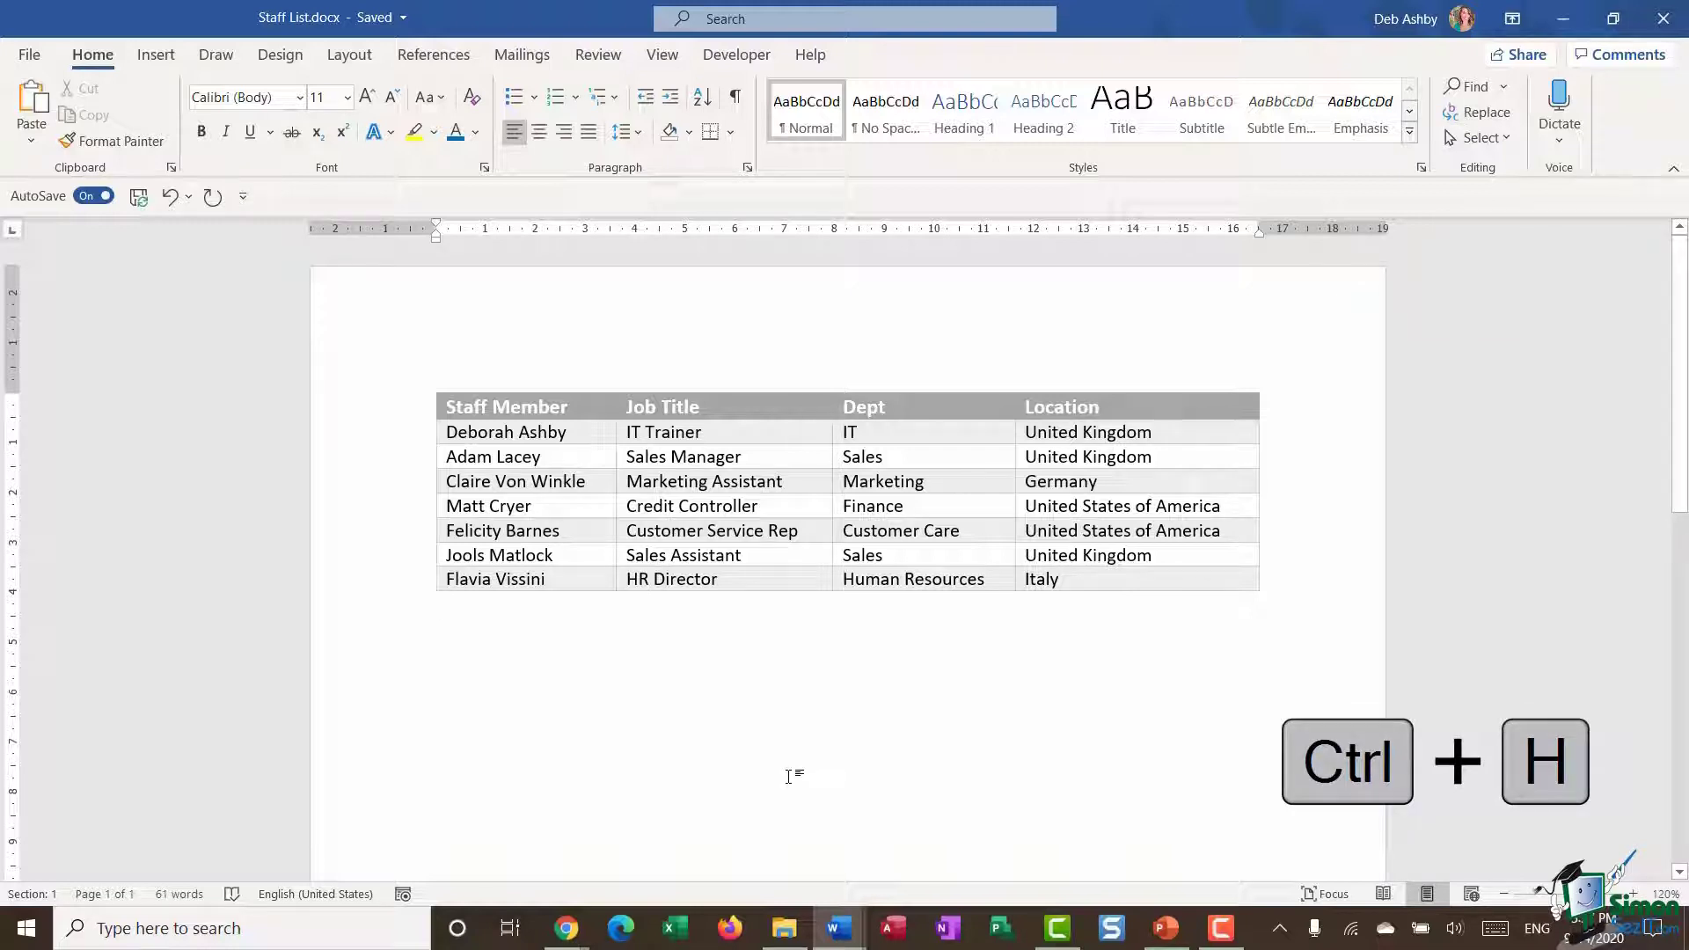
{"action": "key", "text": "ctrl+h"}
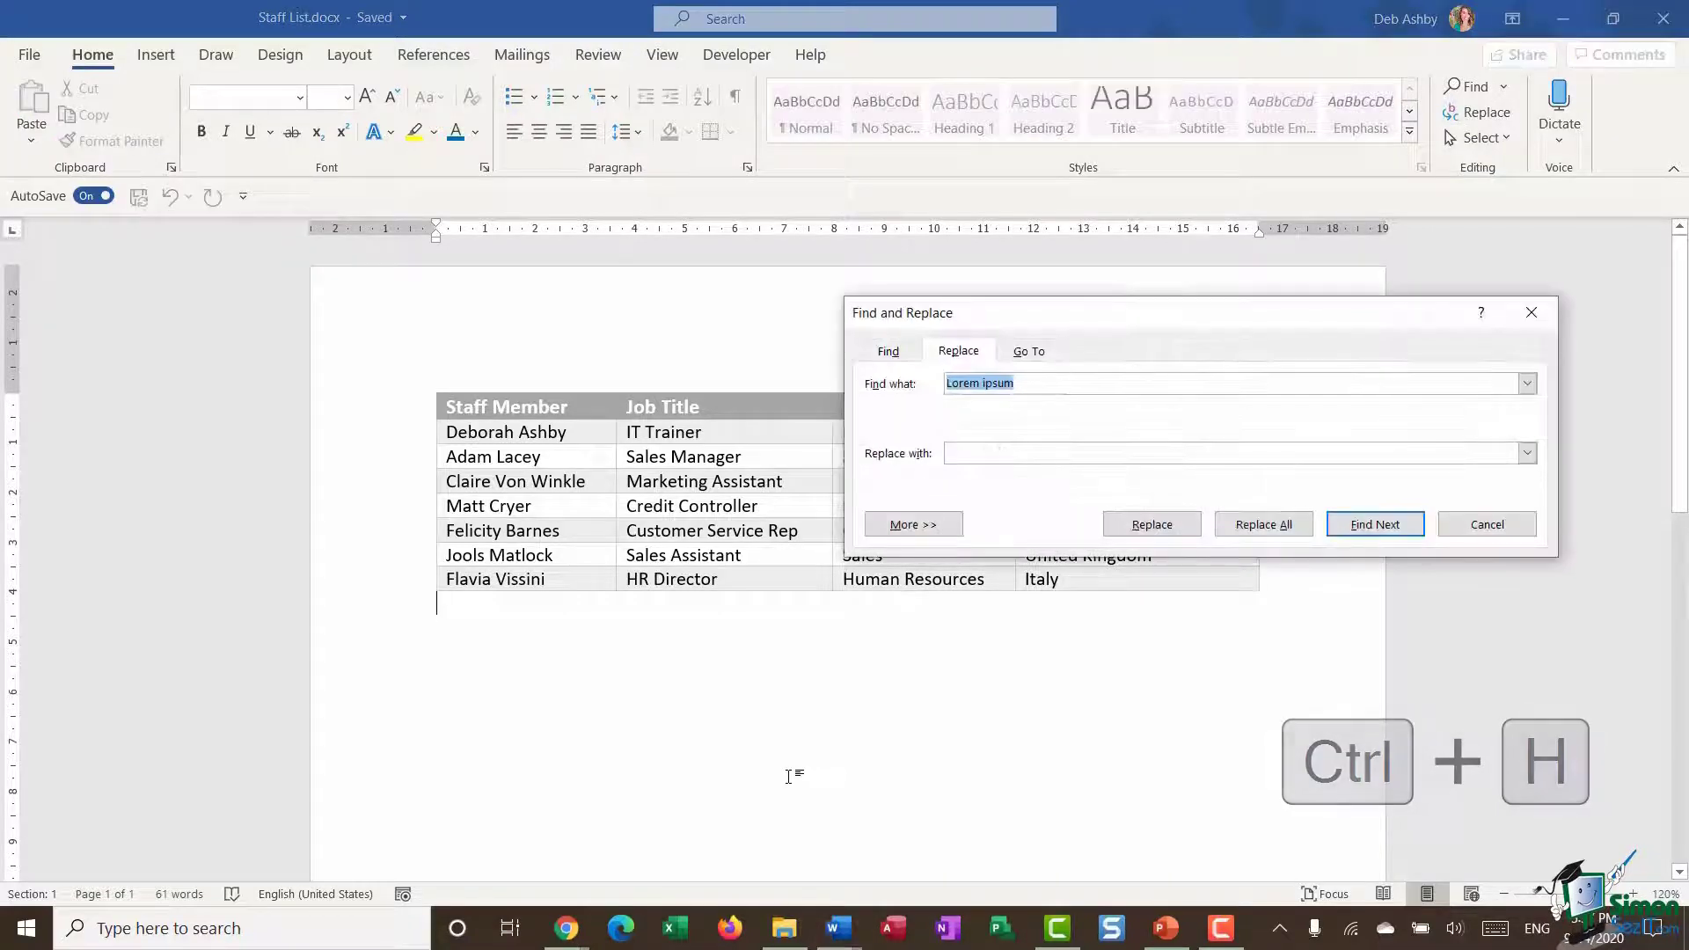
{"action": "left_click_drag", "start_coordinate": [1183, 312], "coordinate": [528, 490]}
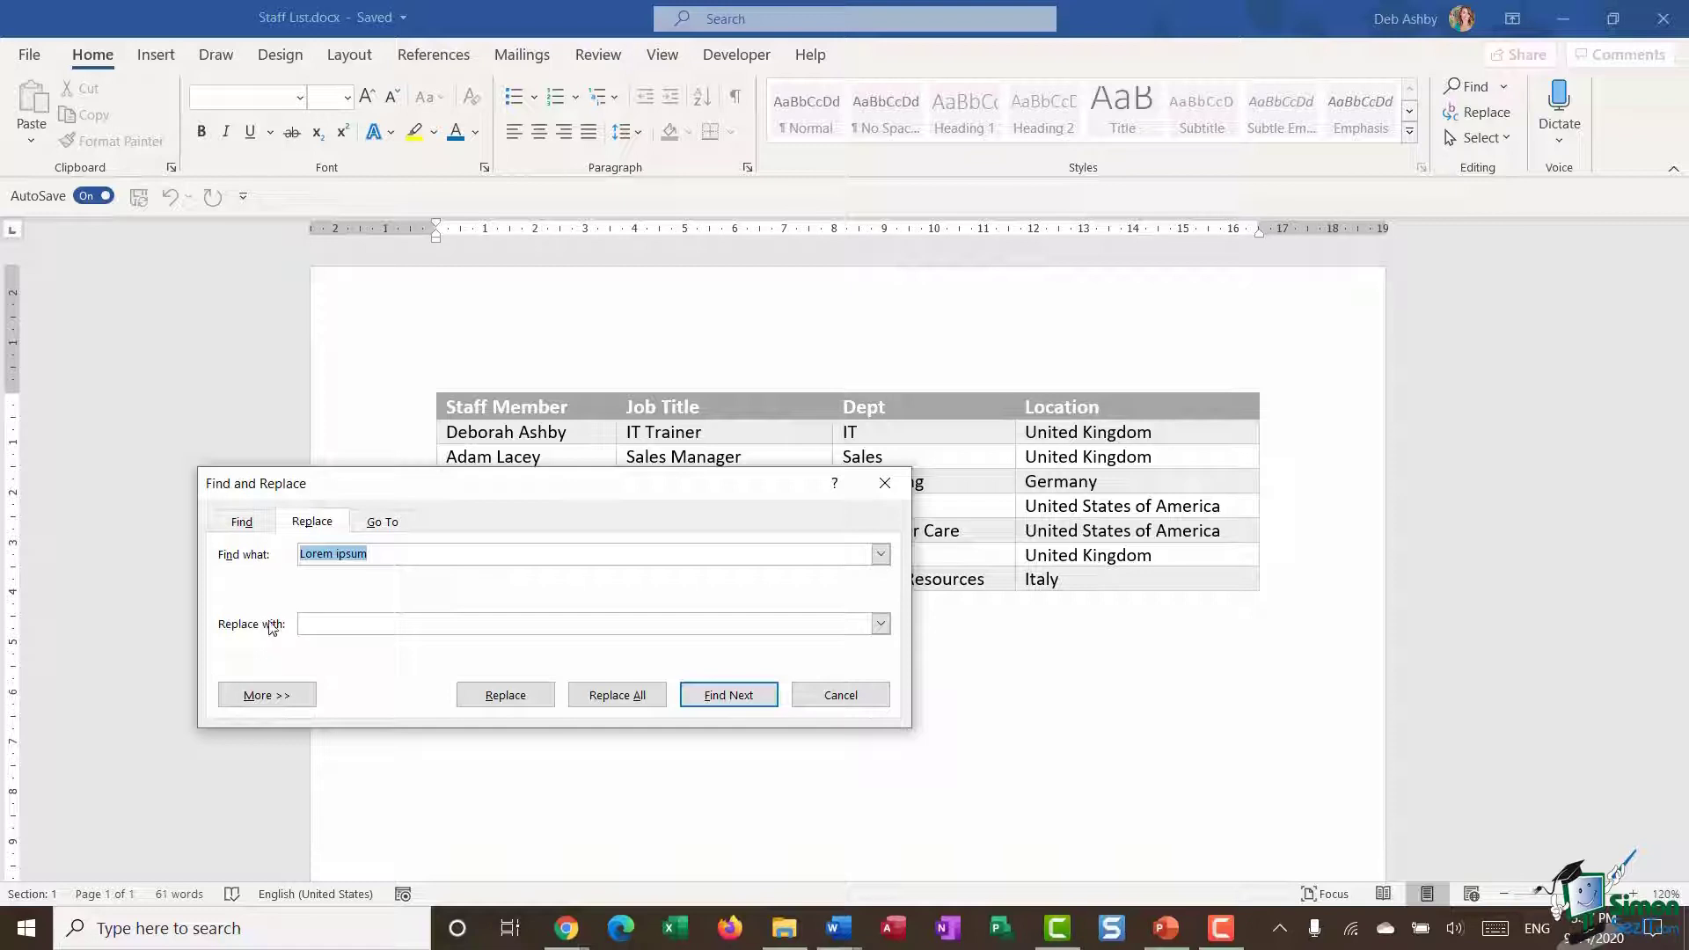
{"action": "type", "text": "United Kin"}
{"action": "type", "text": "gdom"}
{"action": "type", "text": "UK"}
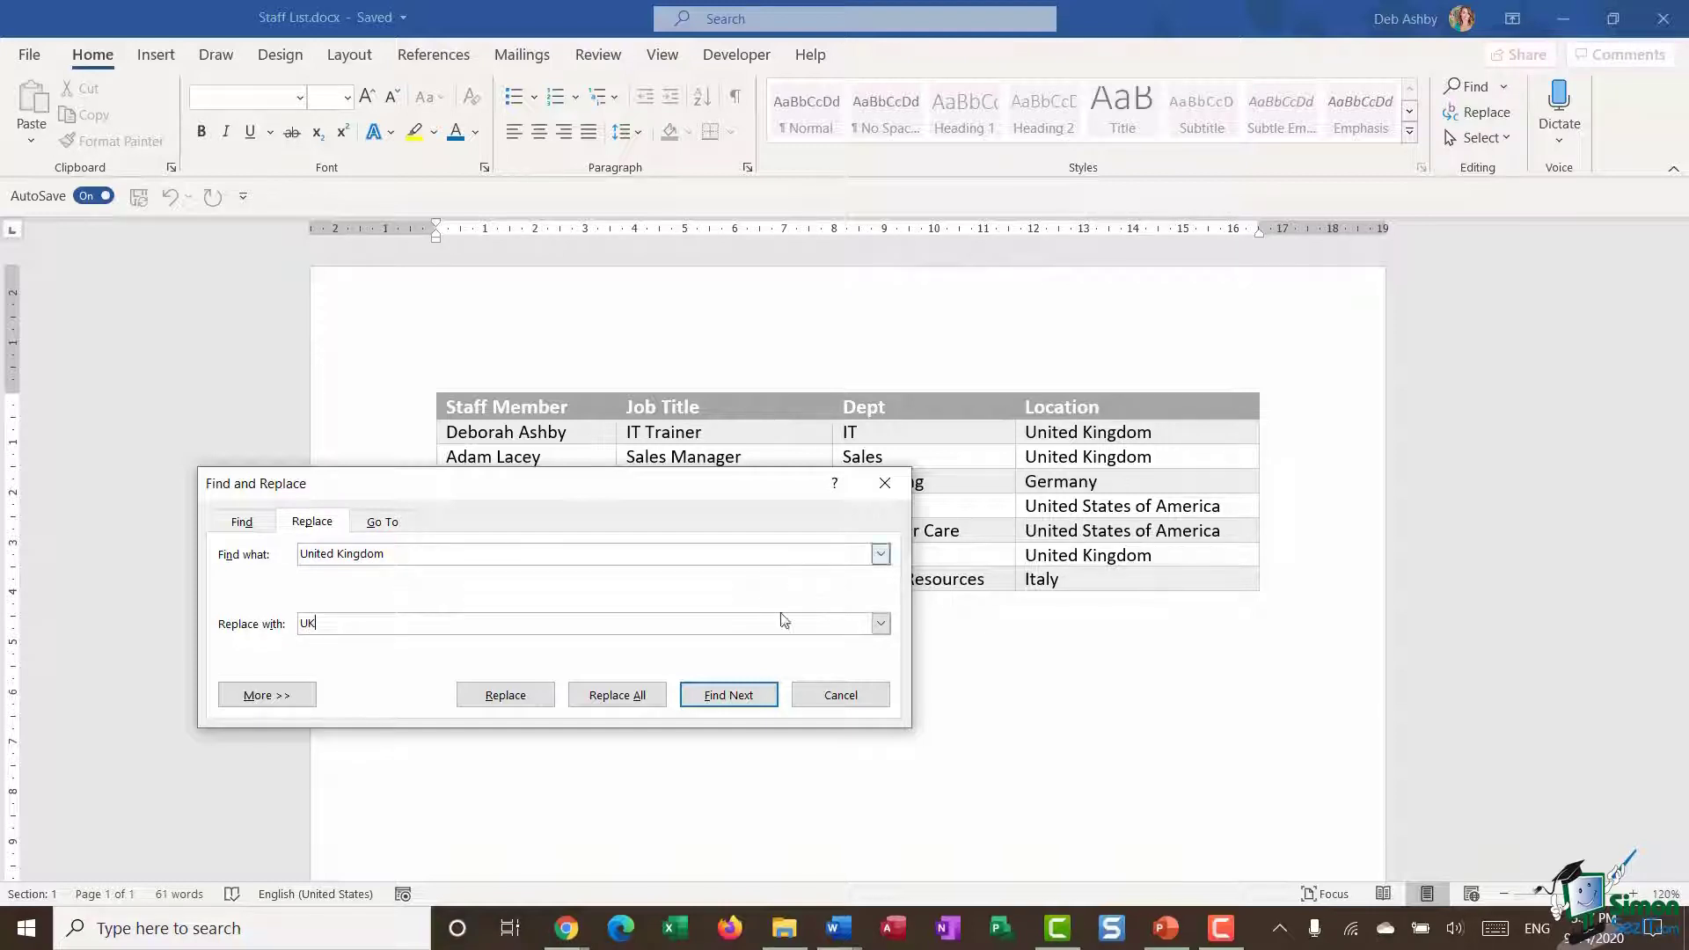
{"action": "left_click", "coordinate": [632, 696]}
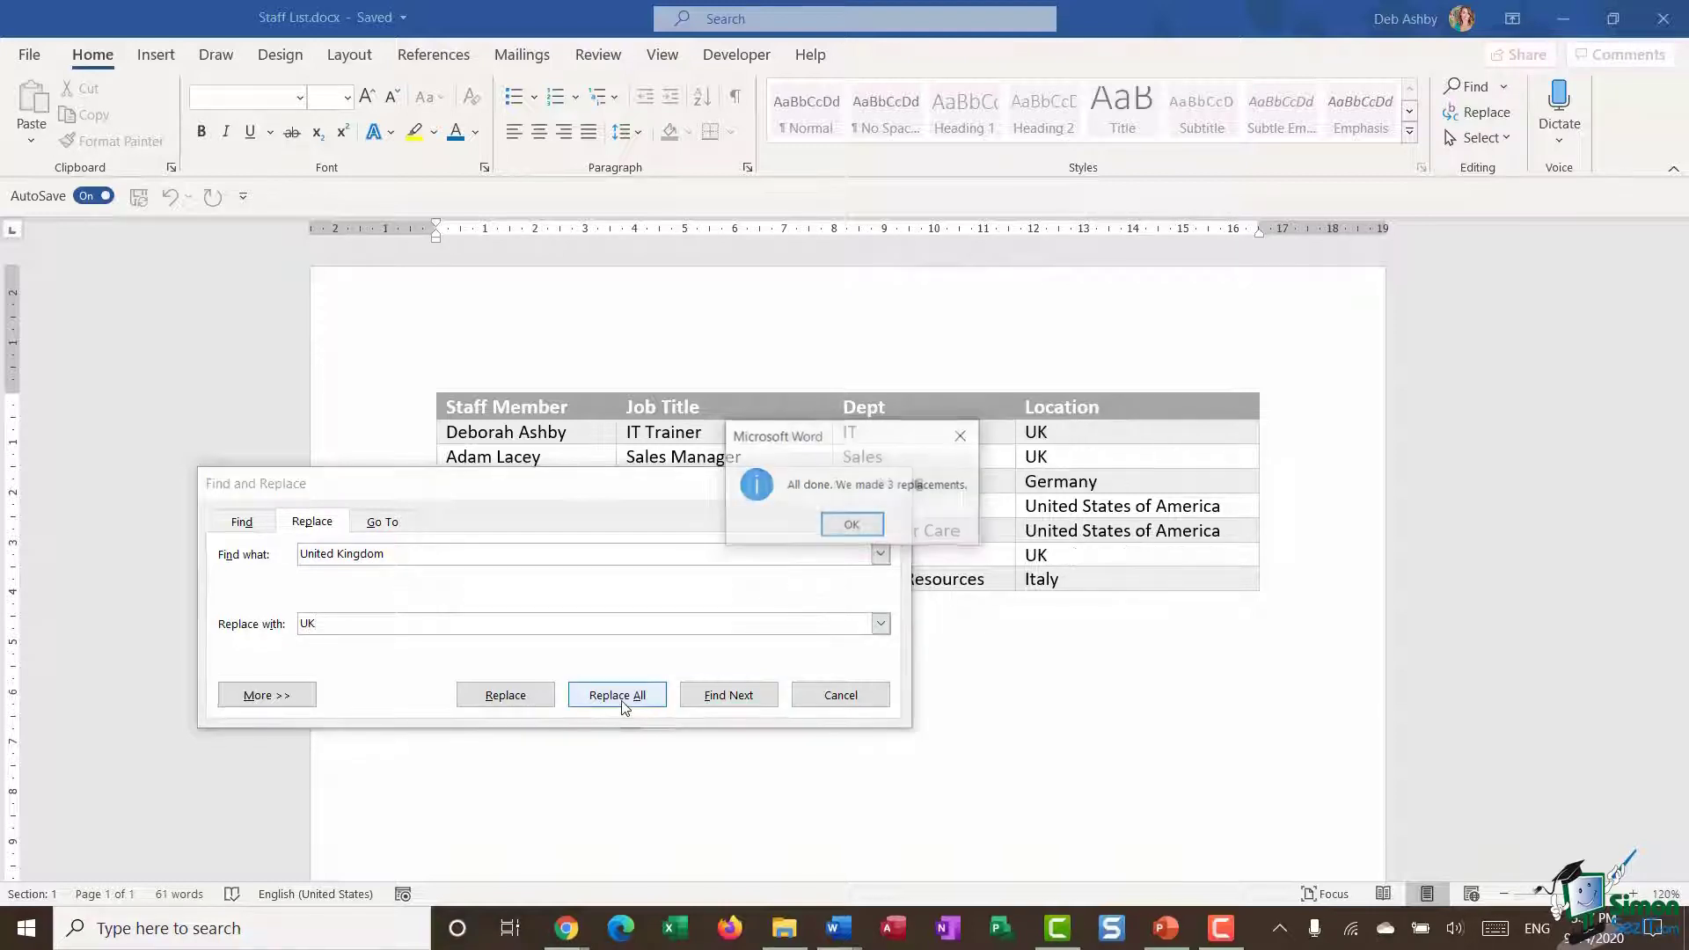
{"action": "left_click", "coordinate": [855, 527]}
{"action": "scroll", "coordinate": [1131, 570], "scroll_direction": "up", "scroll_amount": 3}
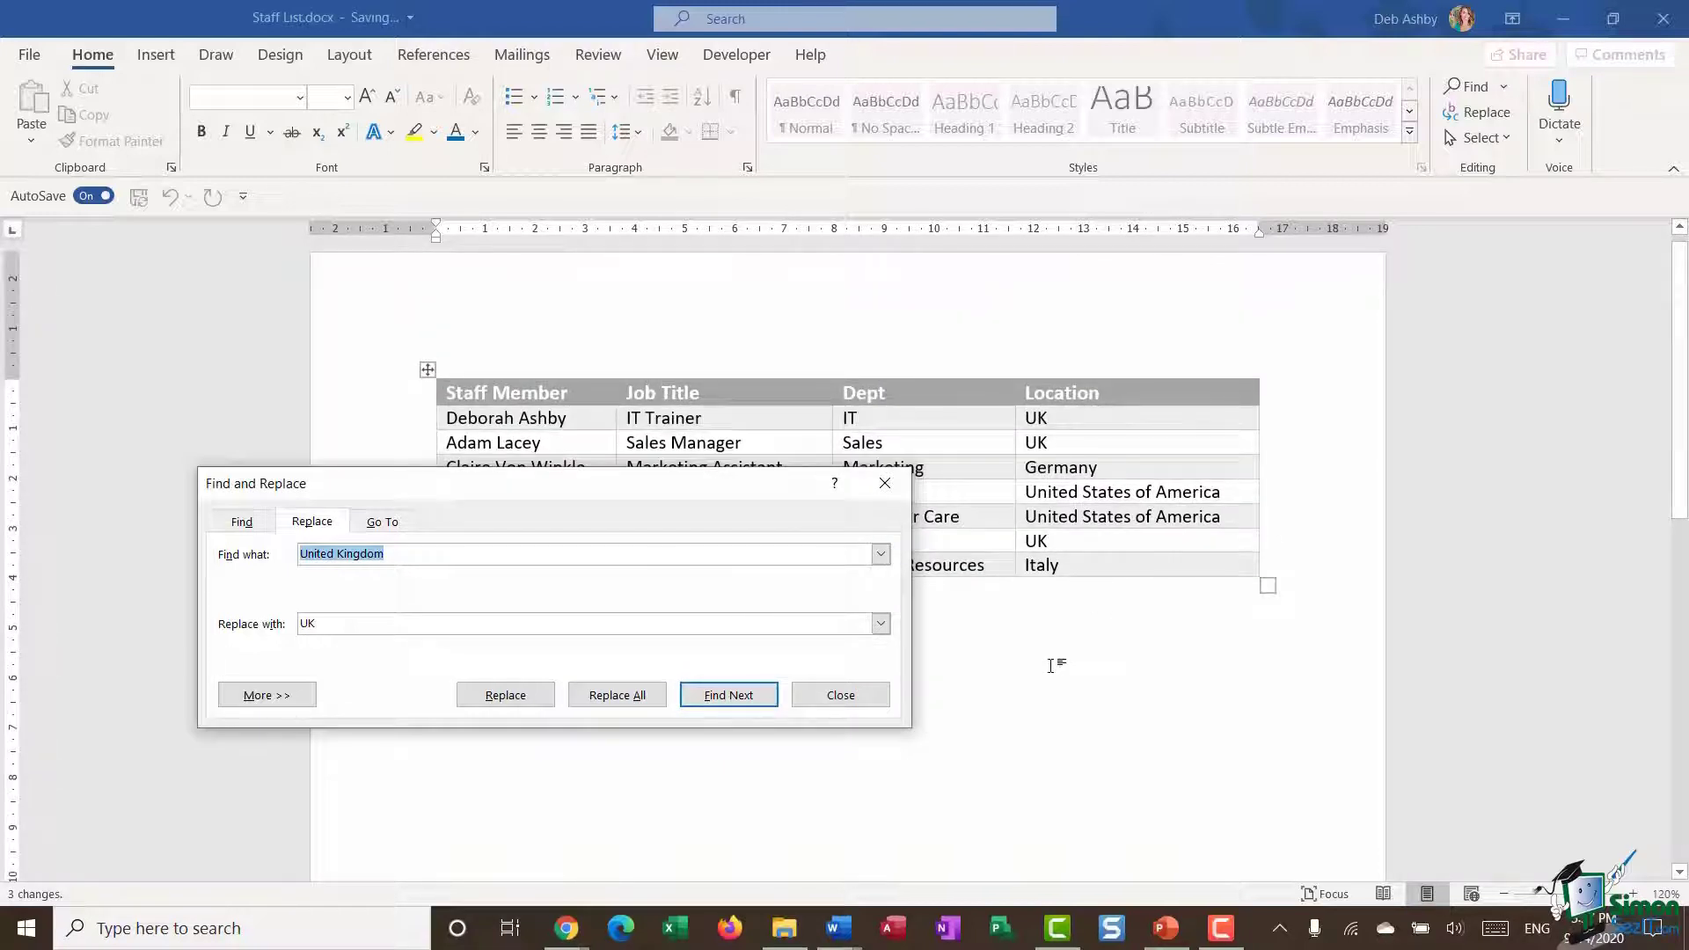
Step: Replace every occurrence of "United States of America" with "USA" in the staff list and close Find and Replace
{"action": "type", "text": "UNited"}
{"action": "key", "text": "BackSpace"}
{"action": "key", "text": "BackSpace"}
{"action": "key", "text": "BackSpace"}
{"action": "key", "text": "BackSpace"}
{"action": "key", "text": "BackSpace"}
{"action": "type", "text": "nite"}
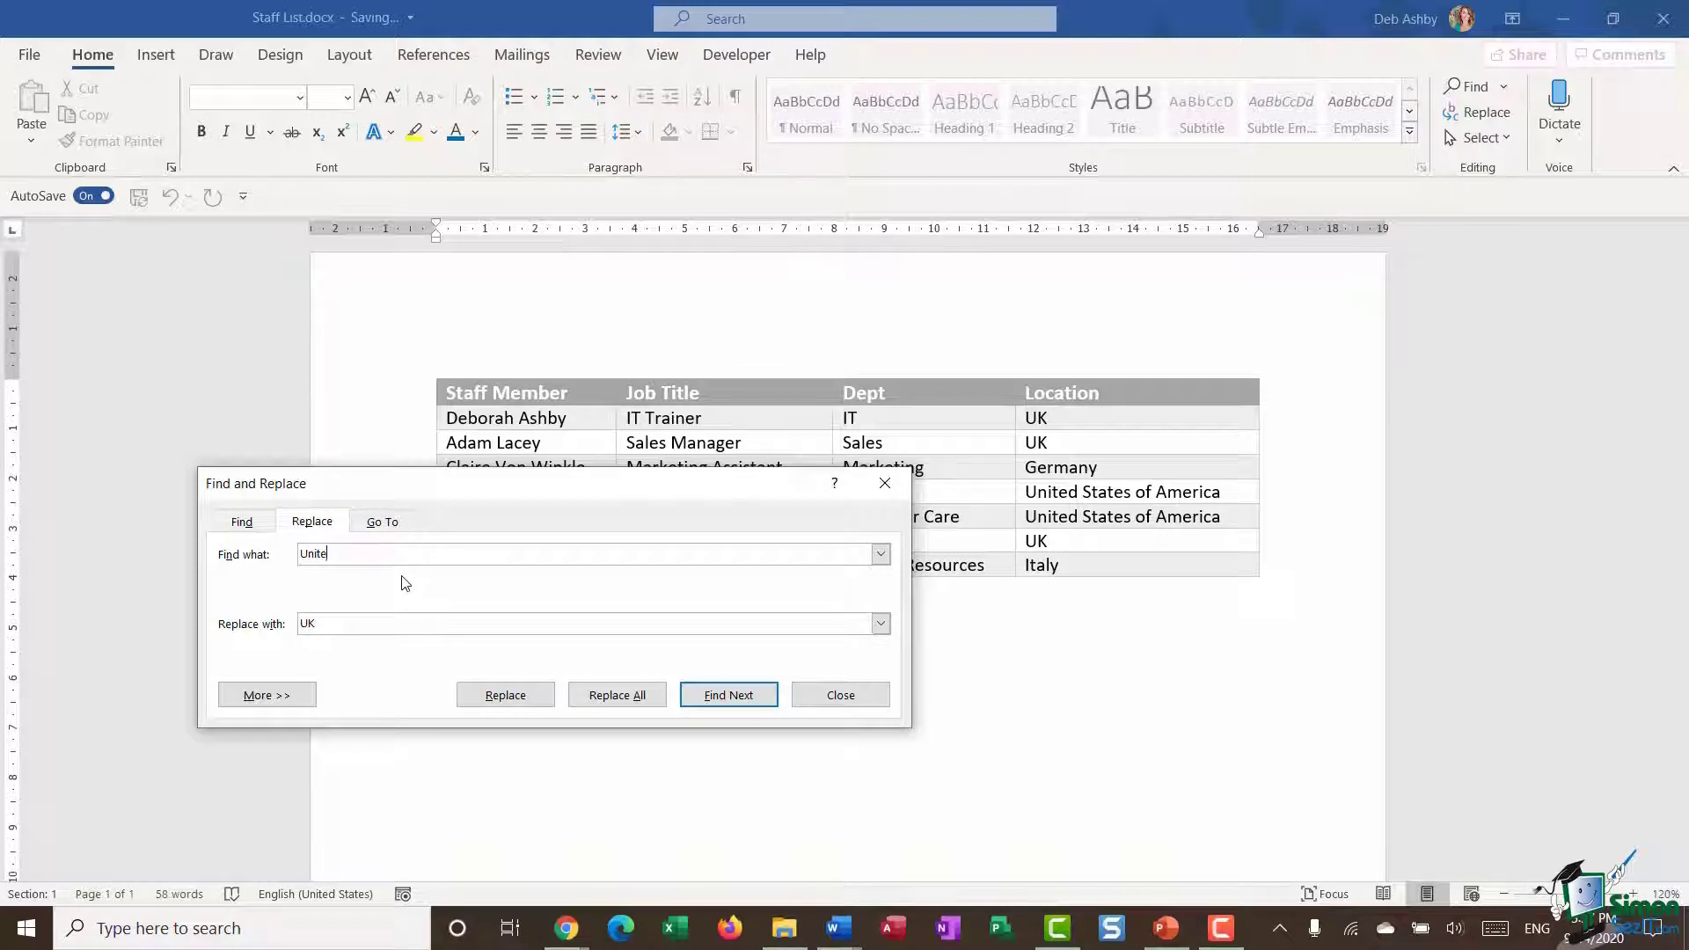
{"action": "type", "text": "d States of America"}
{"action": "left_click", "coordinate": [337, 624]}
{"action": "key", "text": "BackSpace"}
{"action": "type", "text": "SA"}
{"action": "left_click", "coordinate": [616, 696]}
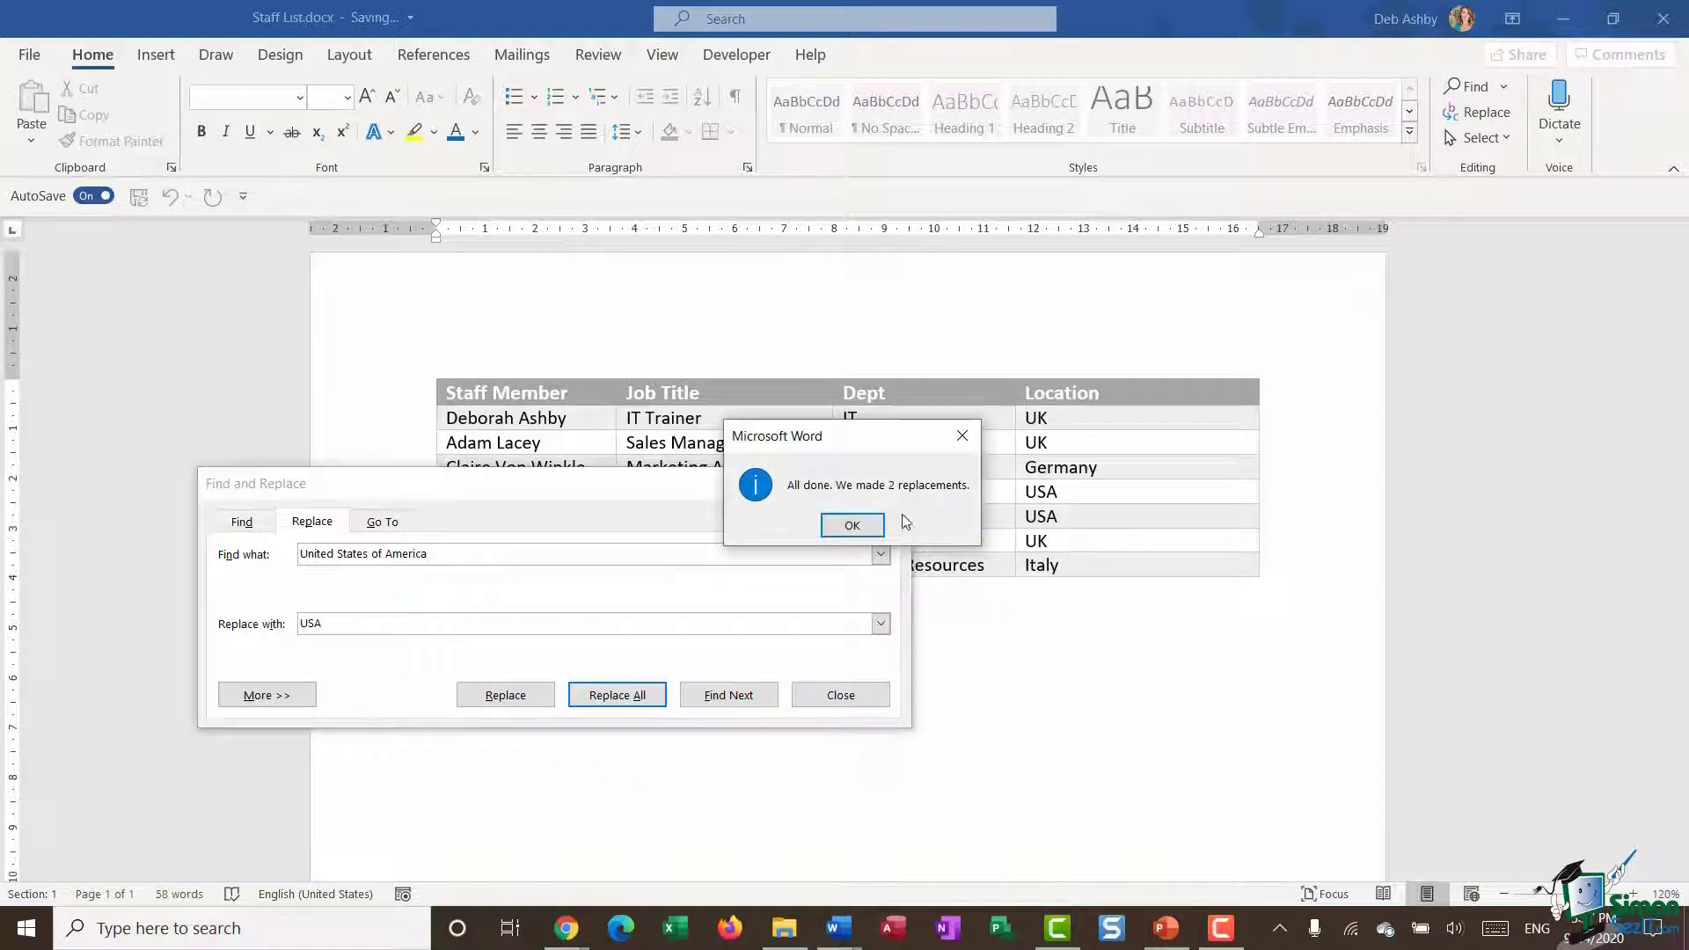
{"action": "left_click", "coordinate": [860, 533]}
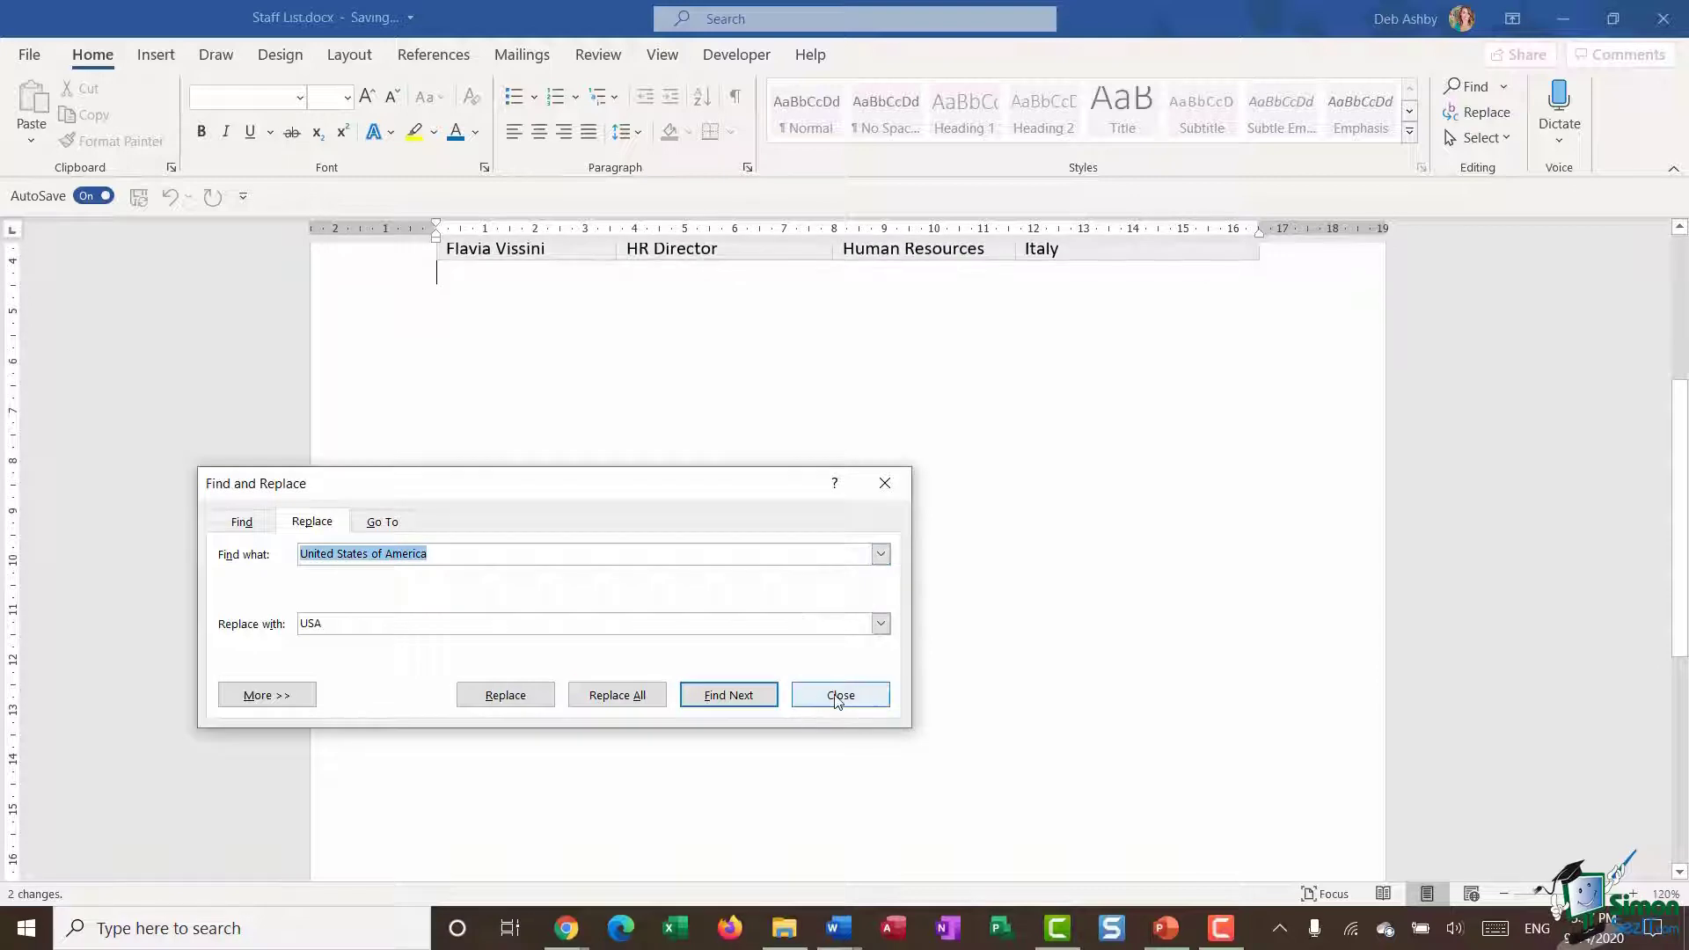
{"action": "left_click", "coordinate": [840, 695]}
{"action": "scroll", "coordinate": [1026, 565], "scroll_direction": "up", "scroll_amount": 4}
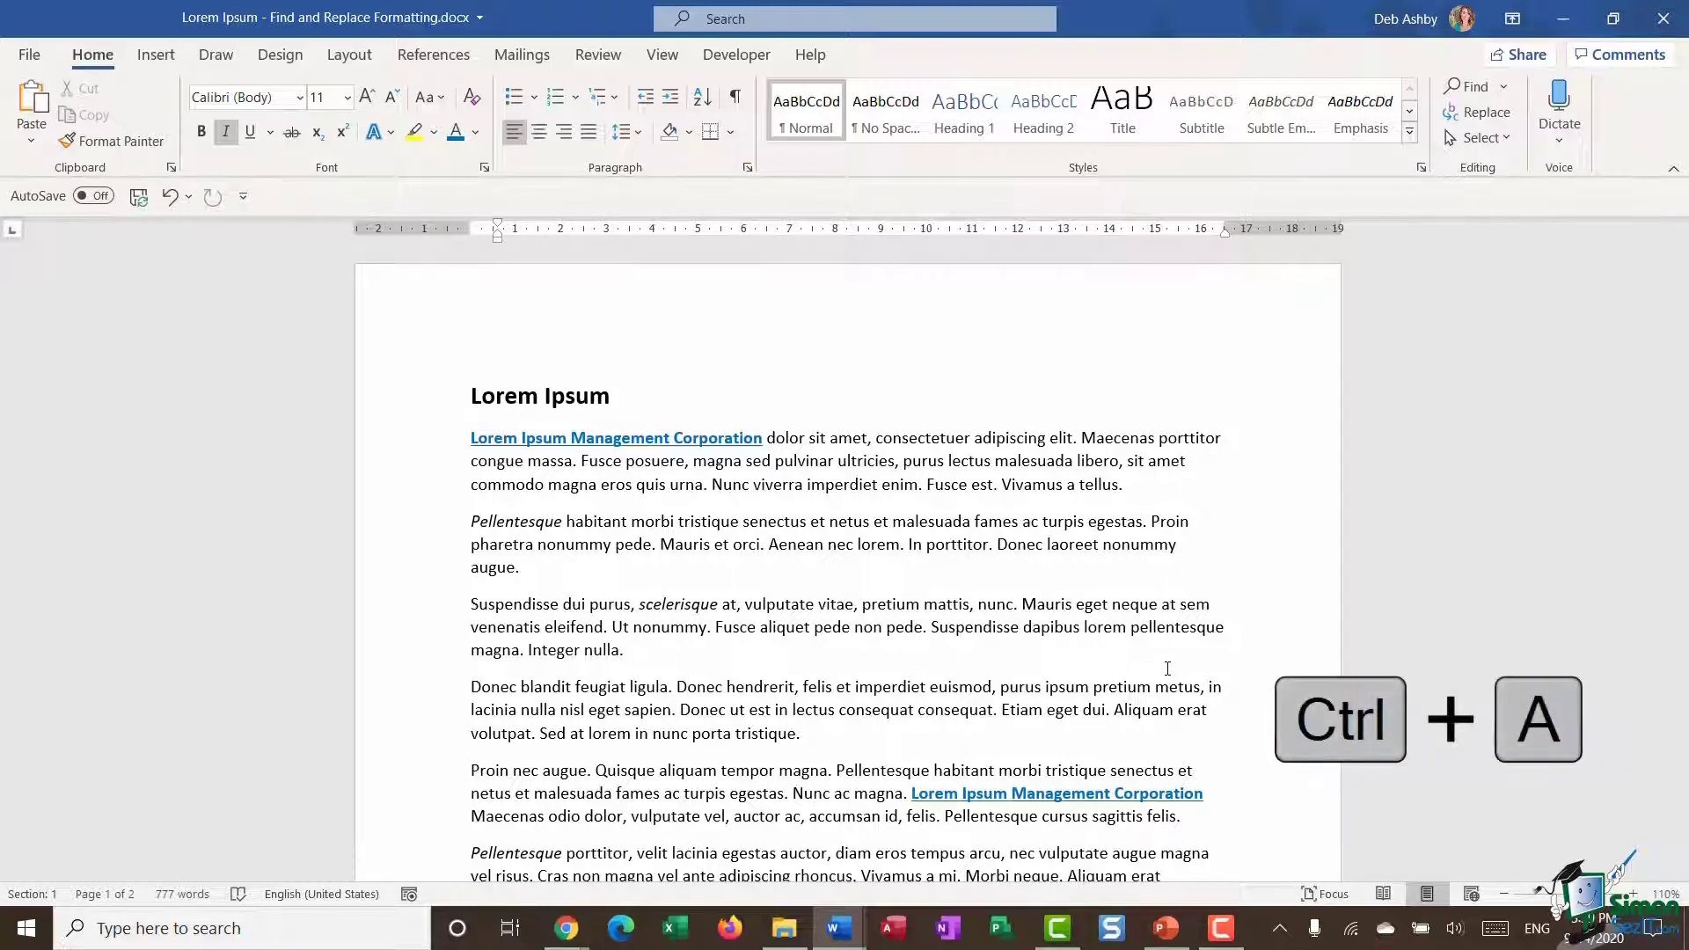
Step: Examine the text formatting throughout the Lorem Ipsum document, including the company name and the indented italic paragraphs on page two
{"action": "key", "text": "ctrl+a"}
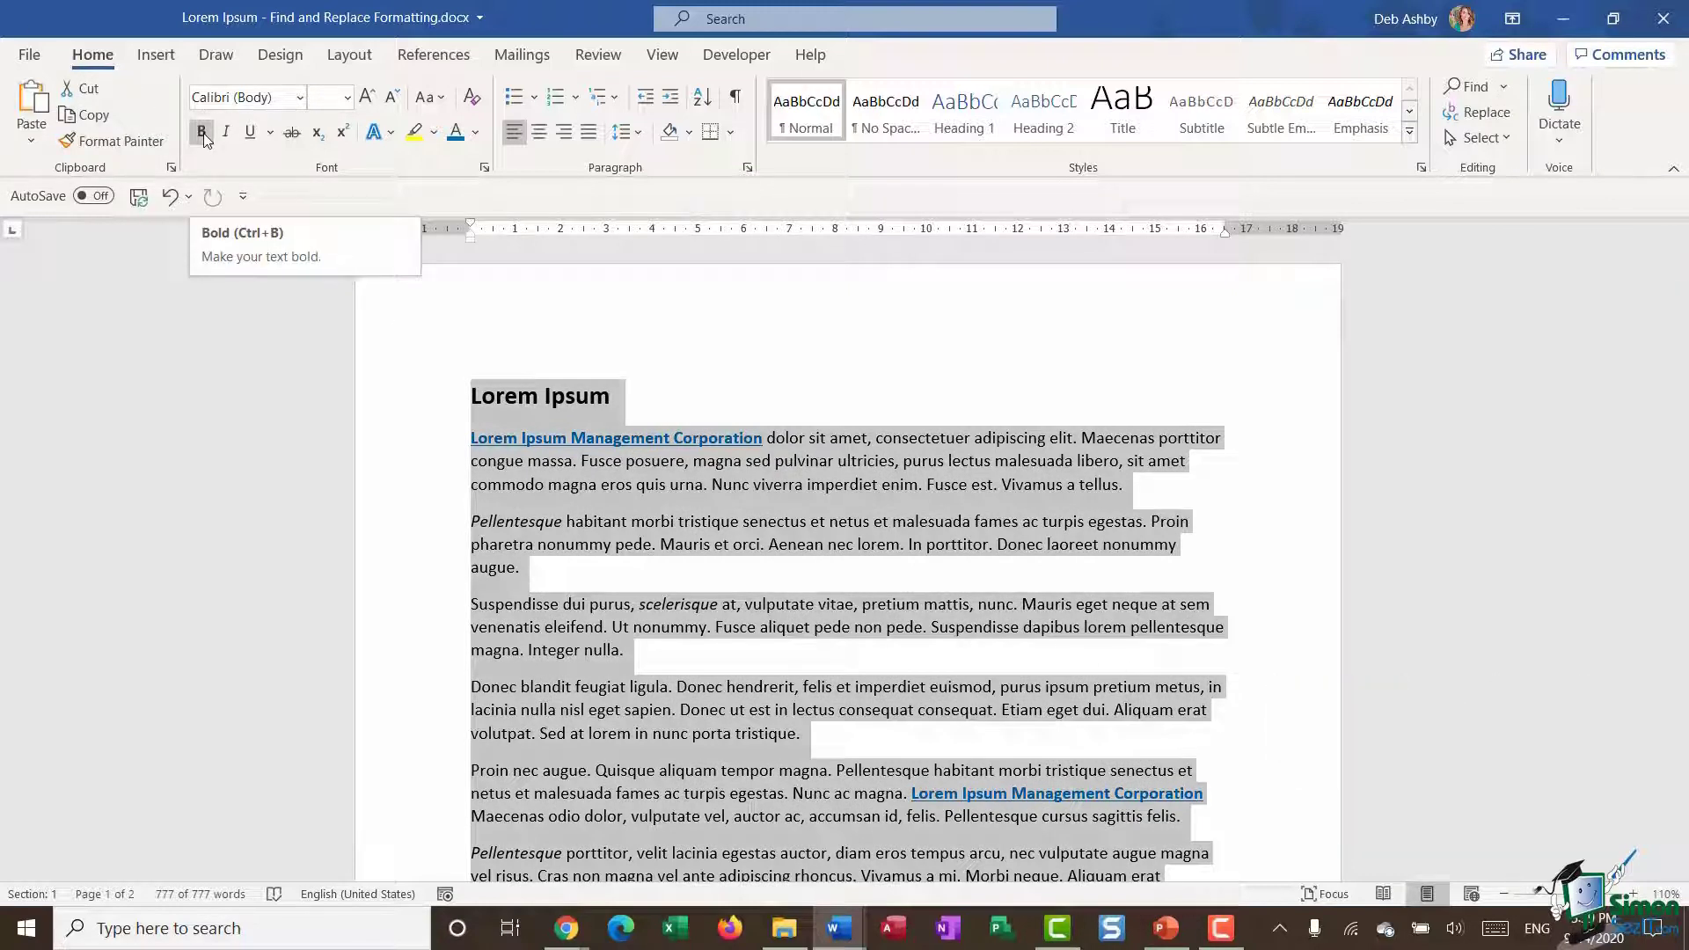
{"action": "left_click", "coordinate": [801, 385]}
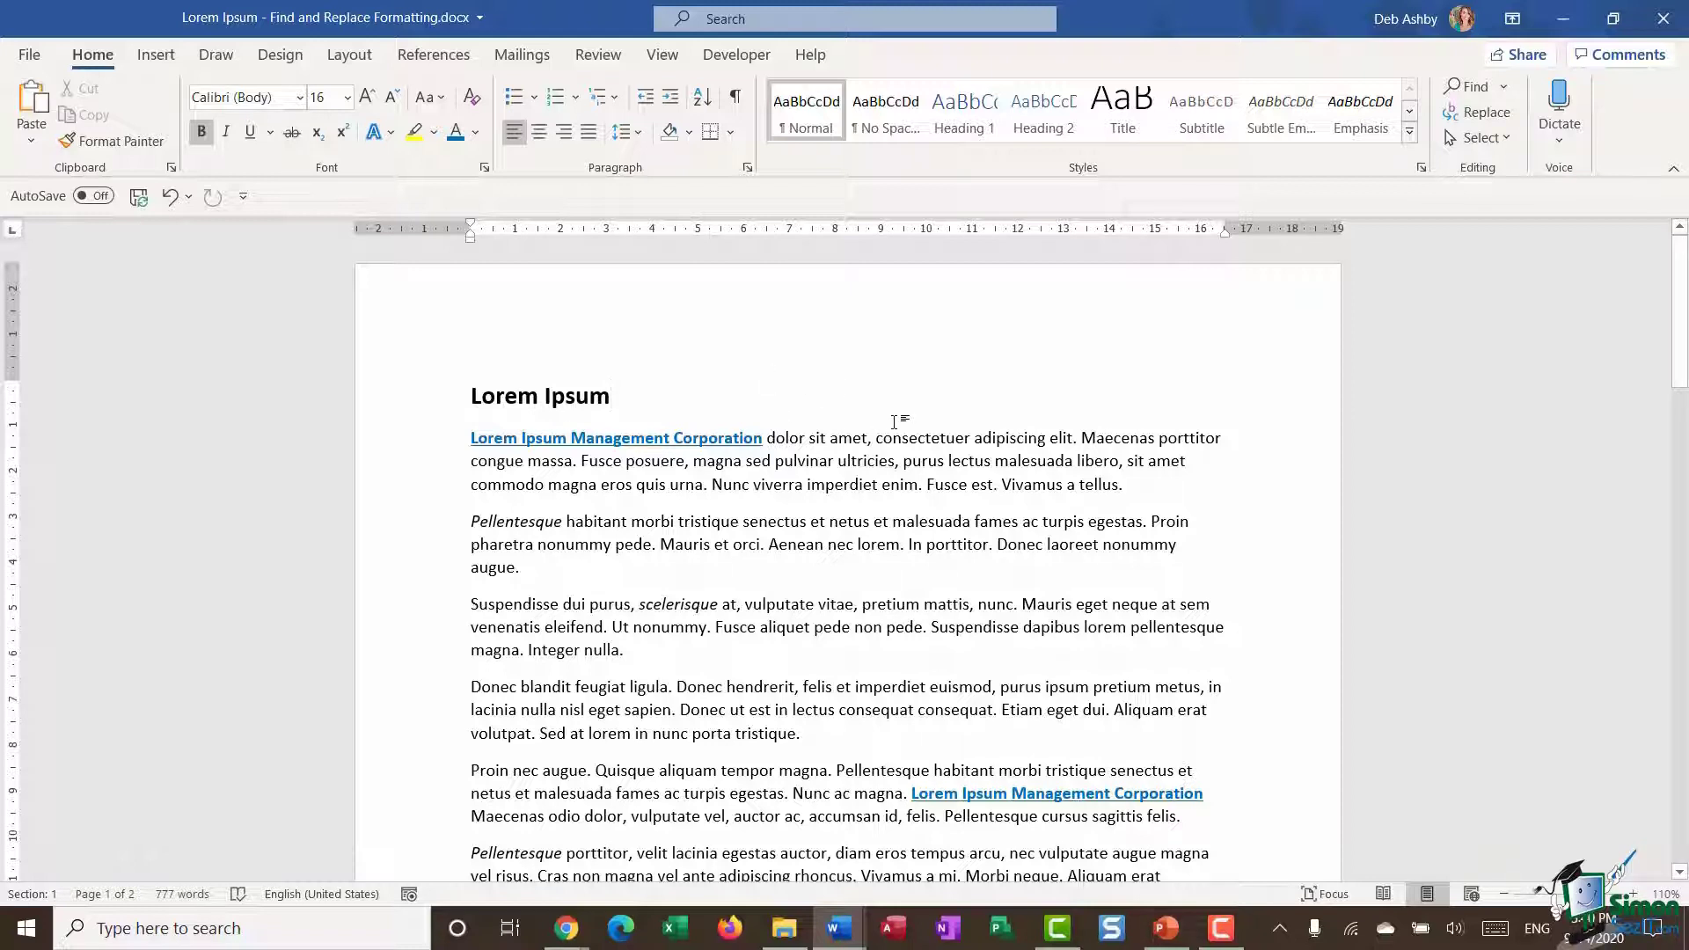
{"action": "scroll", "coordinate": [924, 458], "scroll_direction": "down", "scroll_amount": 2}
{"action": "scroll", "coordinate": [925, 457], "scroll_direction": "up", "scroll_amount": 2}
{"action": "scroll", "coordinate": [934, 482], "scroll_direction": "down", "scroll_amount": 3}
{"action": "scroll", "coordinate": [935, 478], "scroll_direction": "down", "scroll_amount": 9}
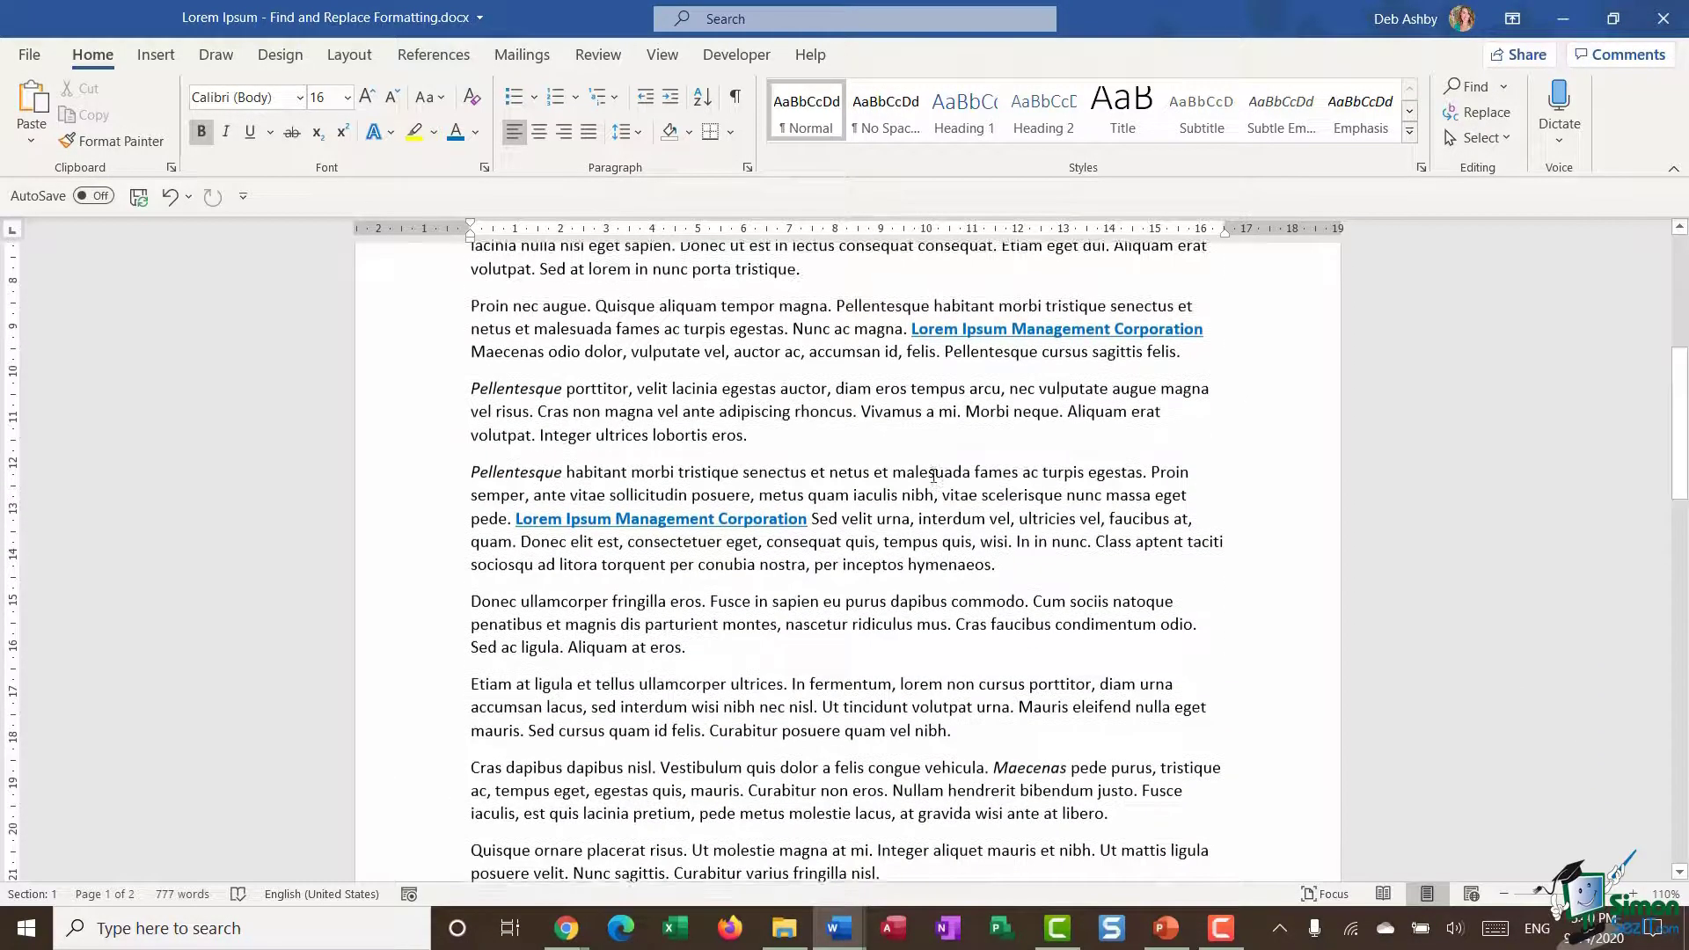
{"action": "scroll", "coordinate": [927, 472], "scroll_direction": "down", "scroll_amount": 2}
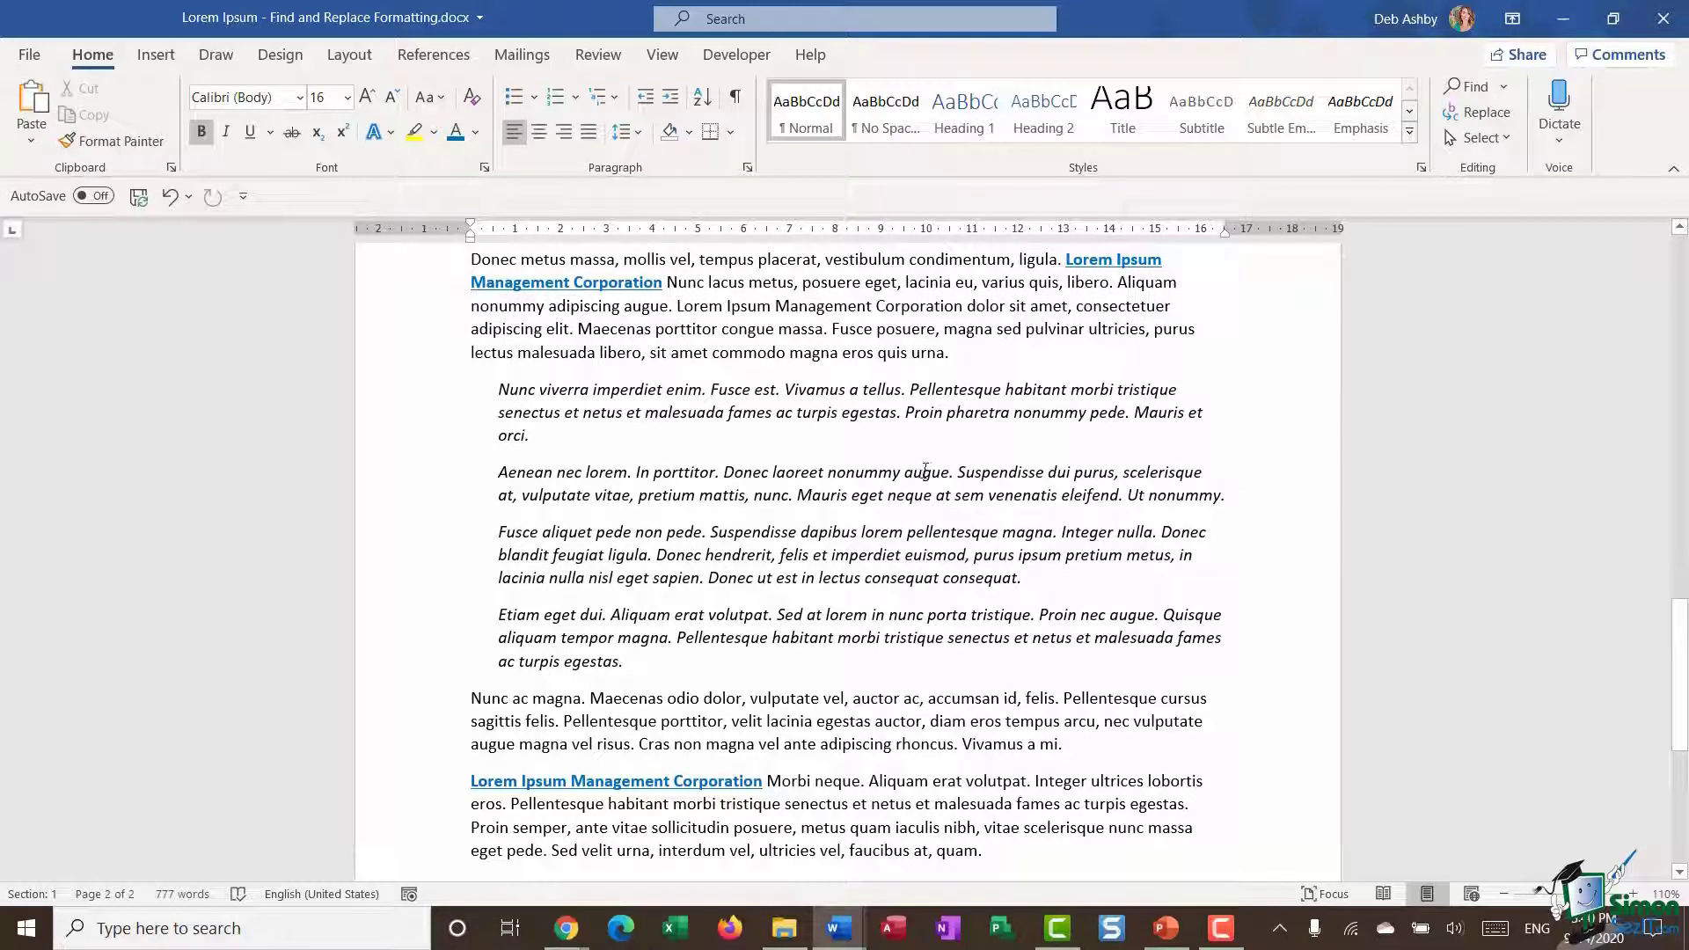
{"action": "left_click_drag", "start_coordinate": [401, 394], "coordinate": [379, 660]}
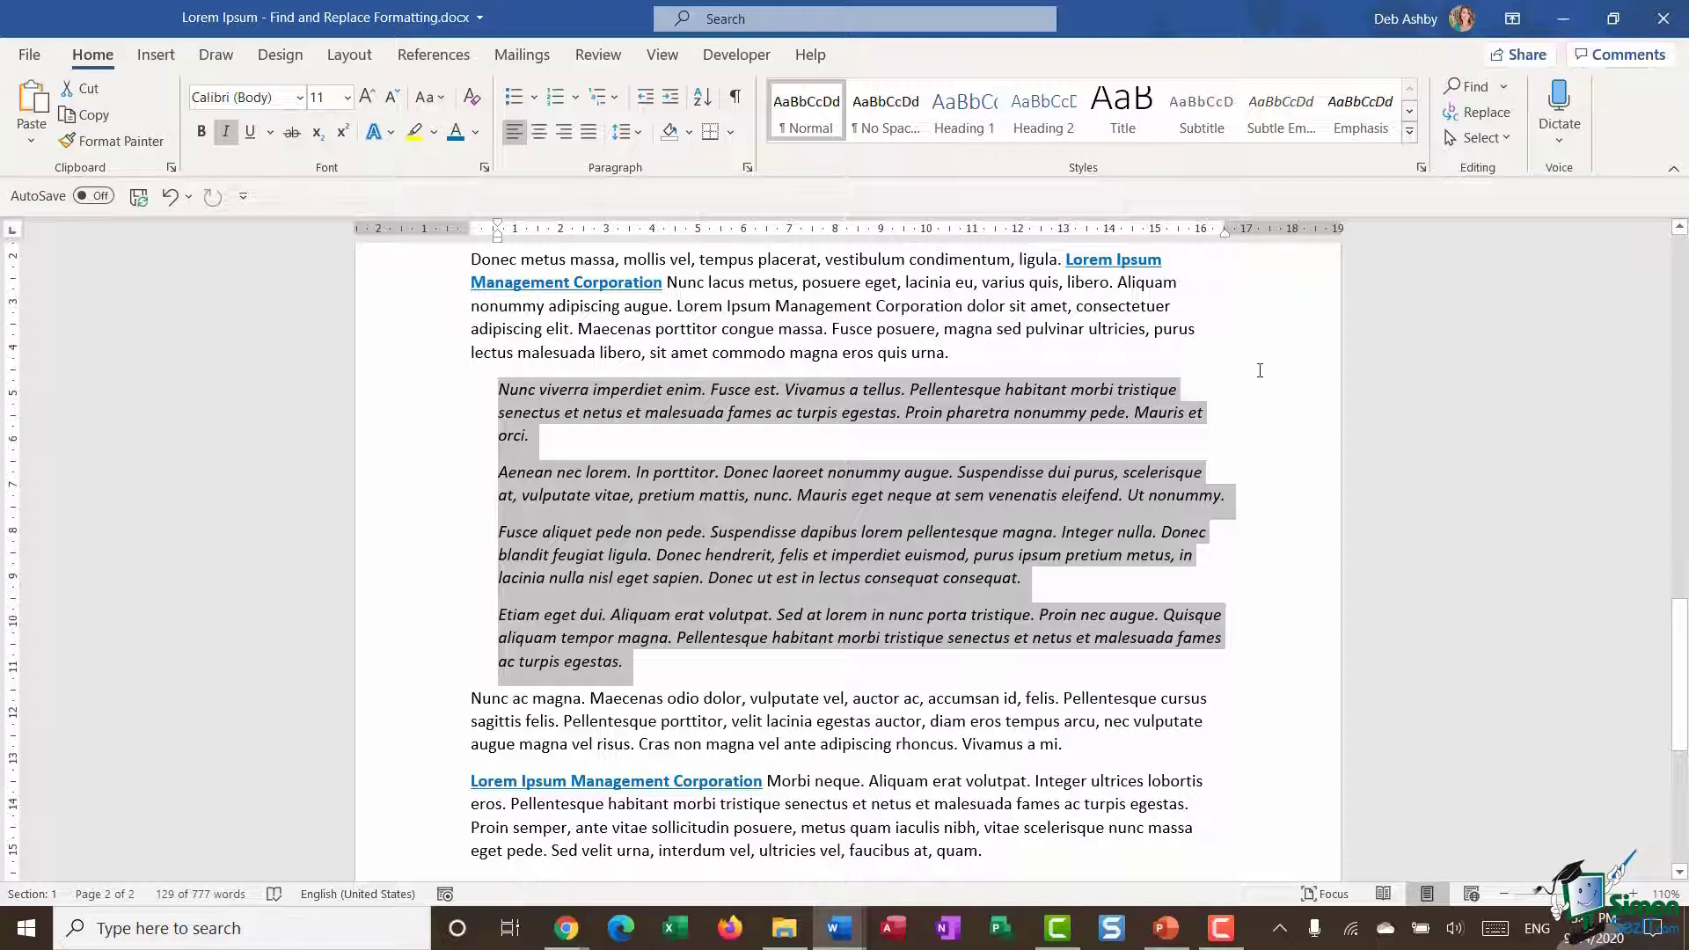
{"action": "key", "text": "ctrl+Home"}
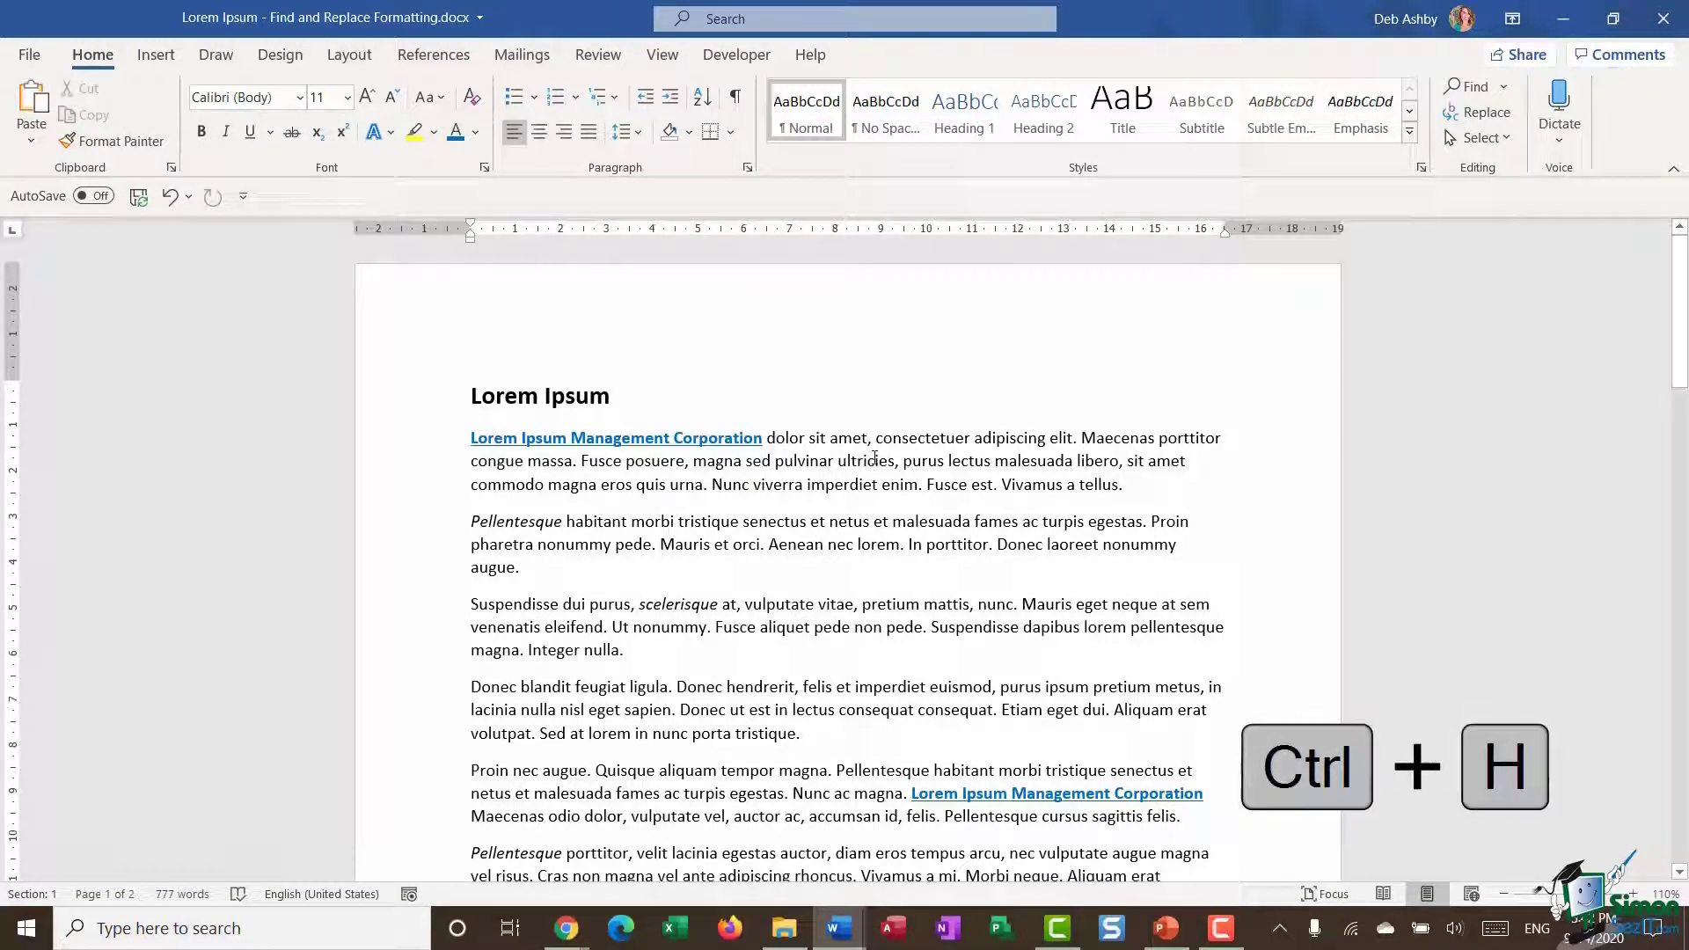
Step: Start a Find and Replace with "Lorem Ipsum Management Corporation" as the search text and the extended search options shown
{"action": "key", "text": "ctrl+h"}
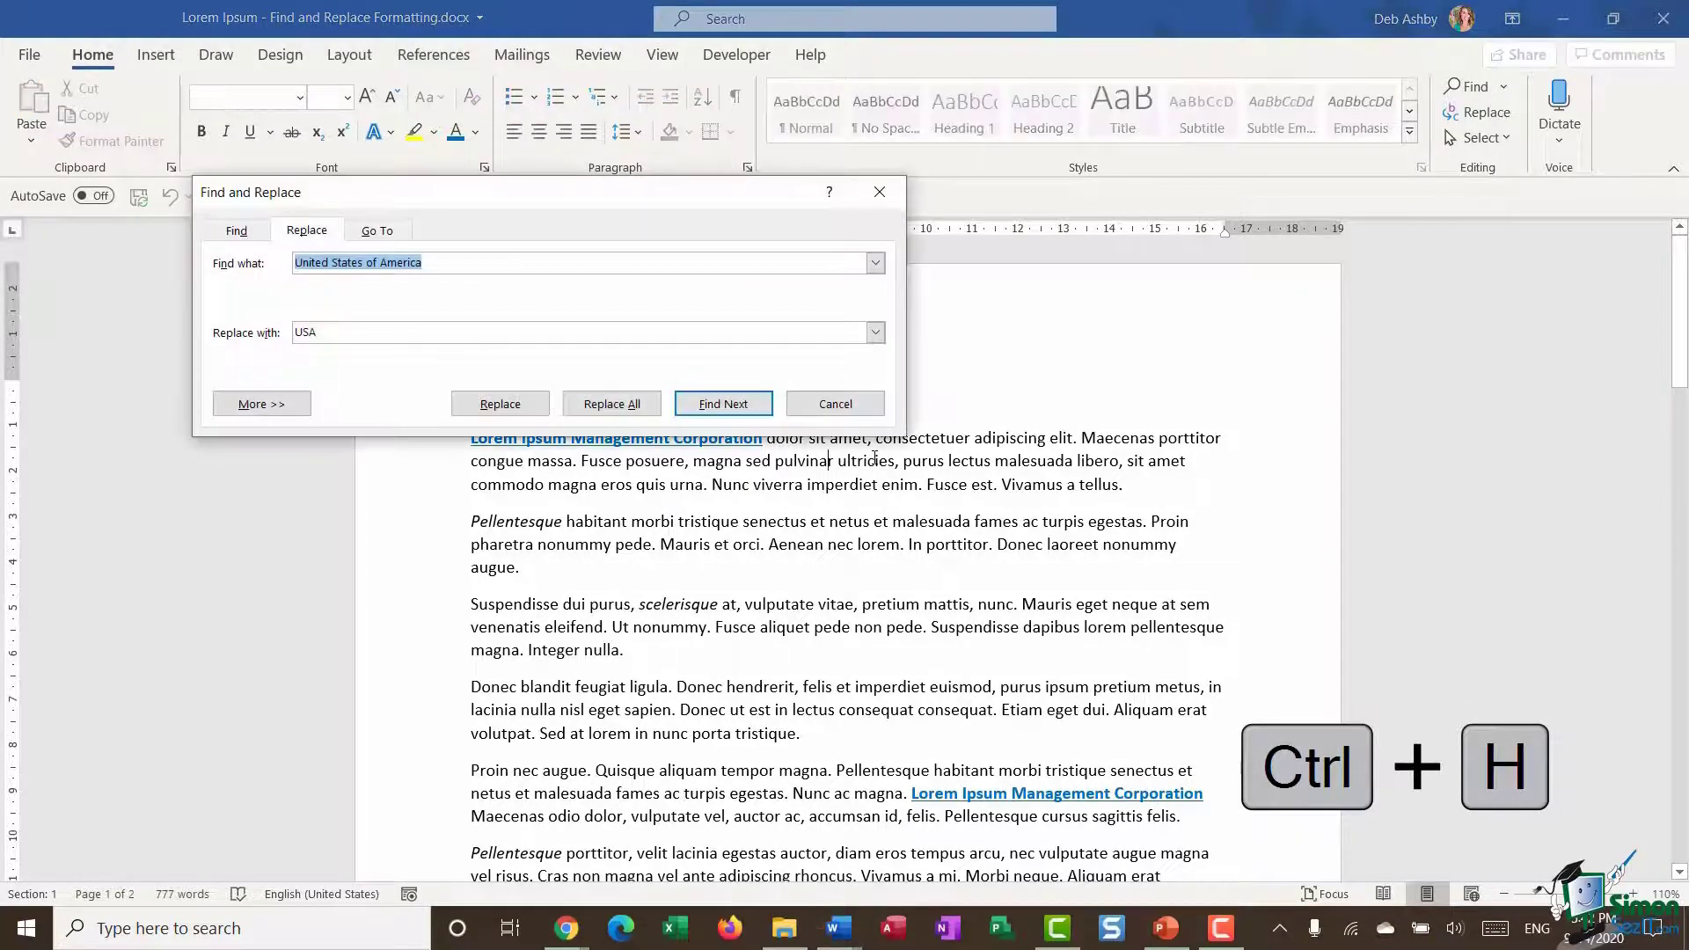
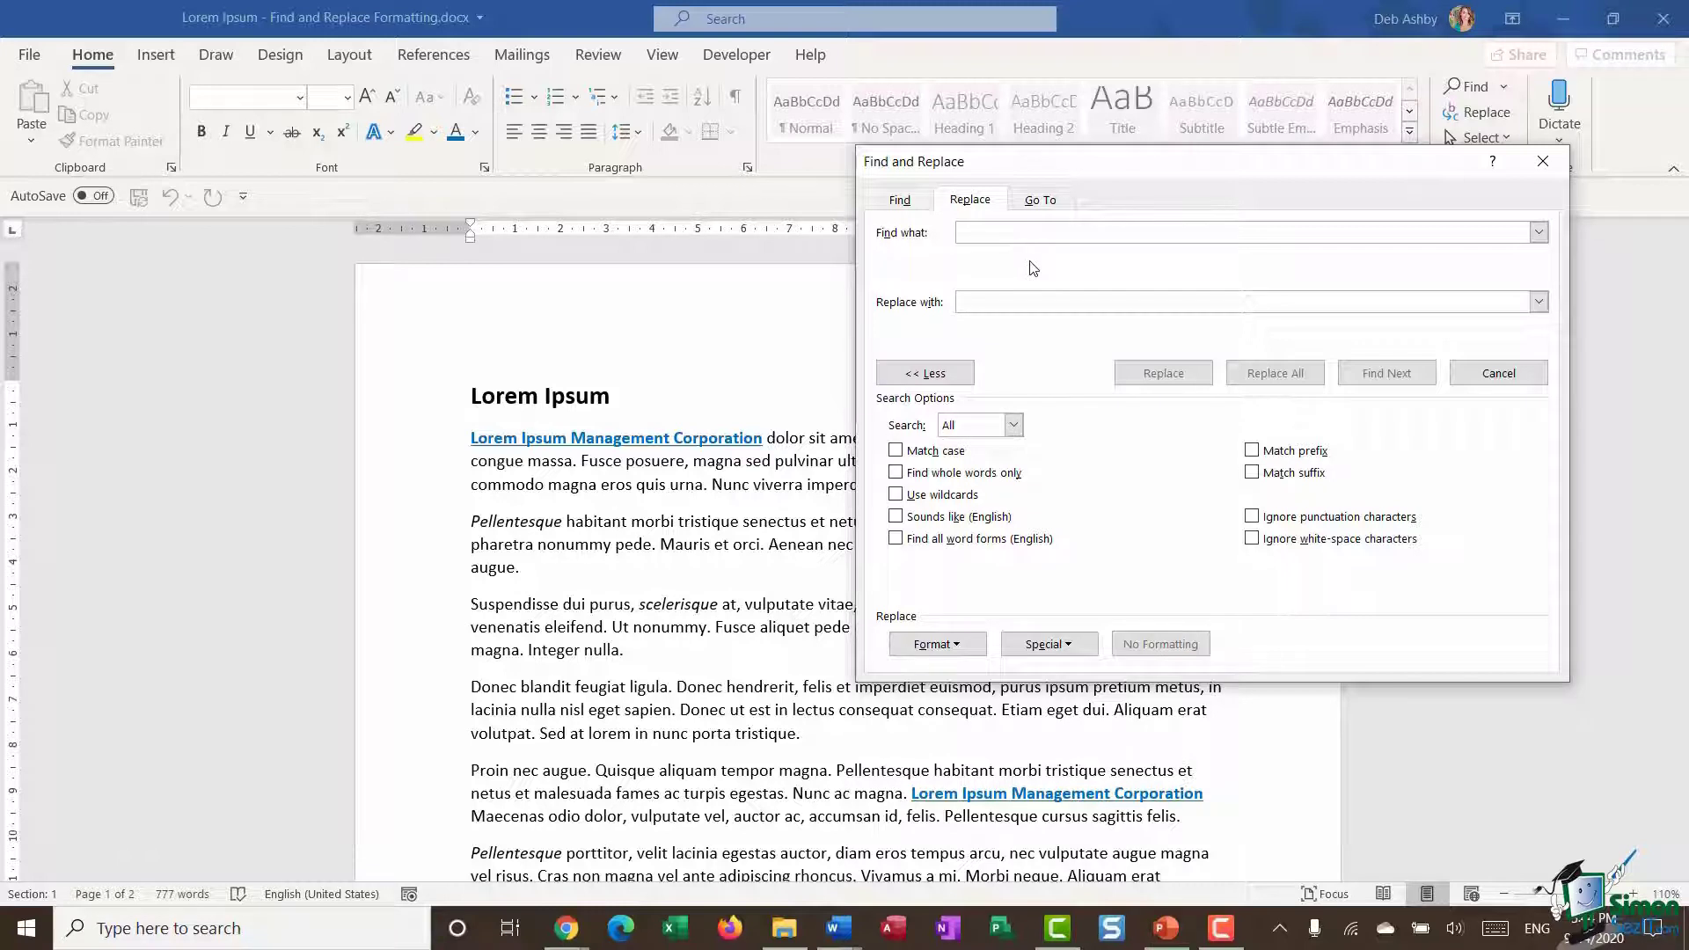
{"action": "type", "text": "Lorem "}
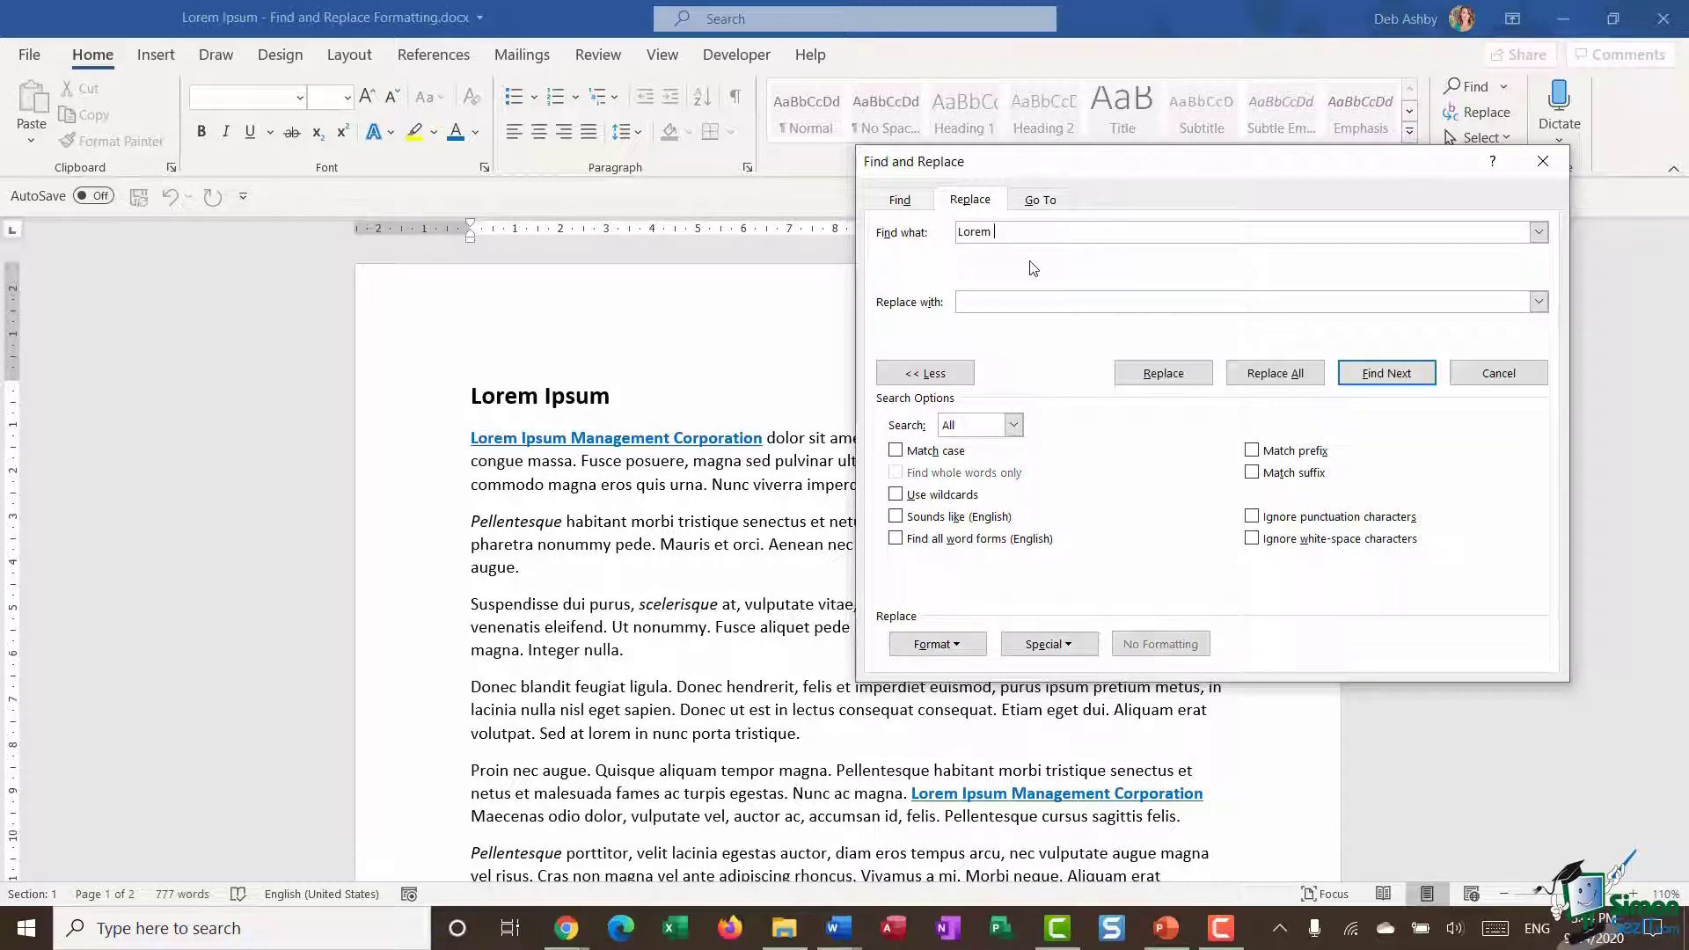
{"action": "type", "text": "Ipsum Management Corporation"}
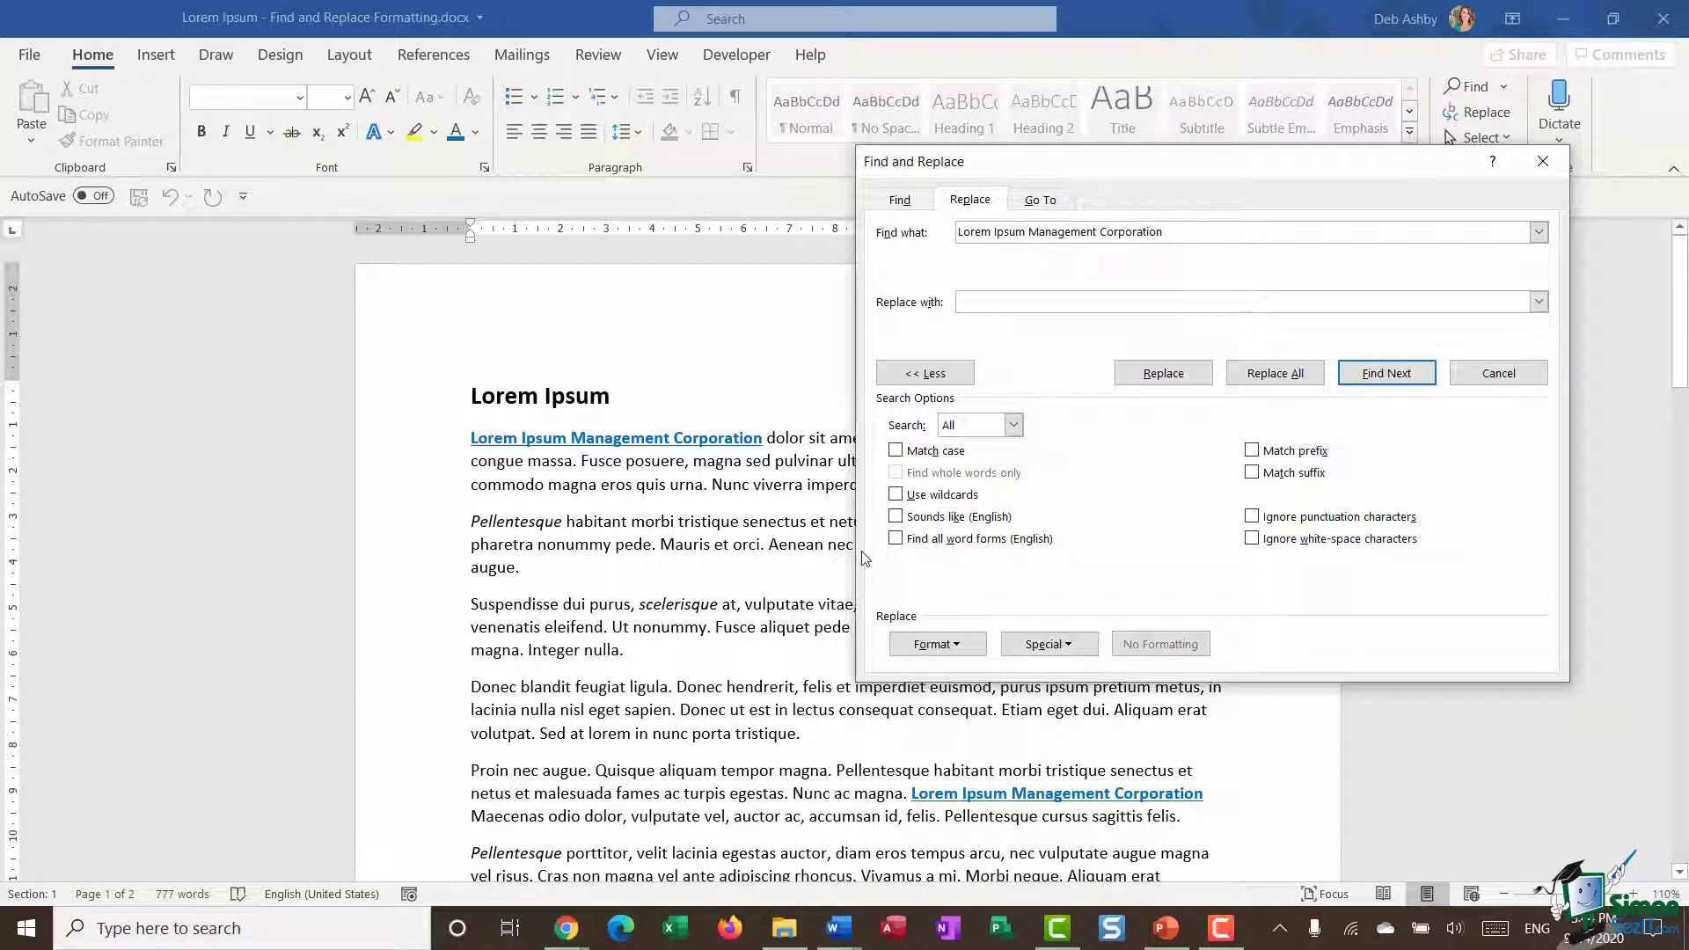
Step: Restrict the search text to bold font in standard blue with a single underline
{"action": "left_click", "coordinate": [958, 648]}
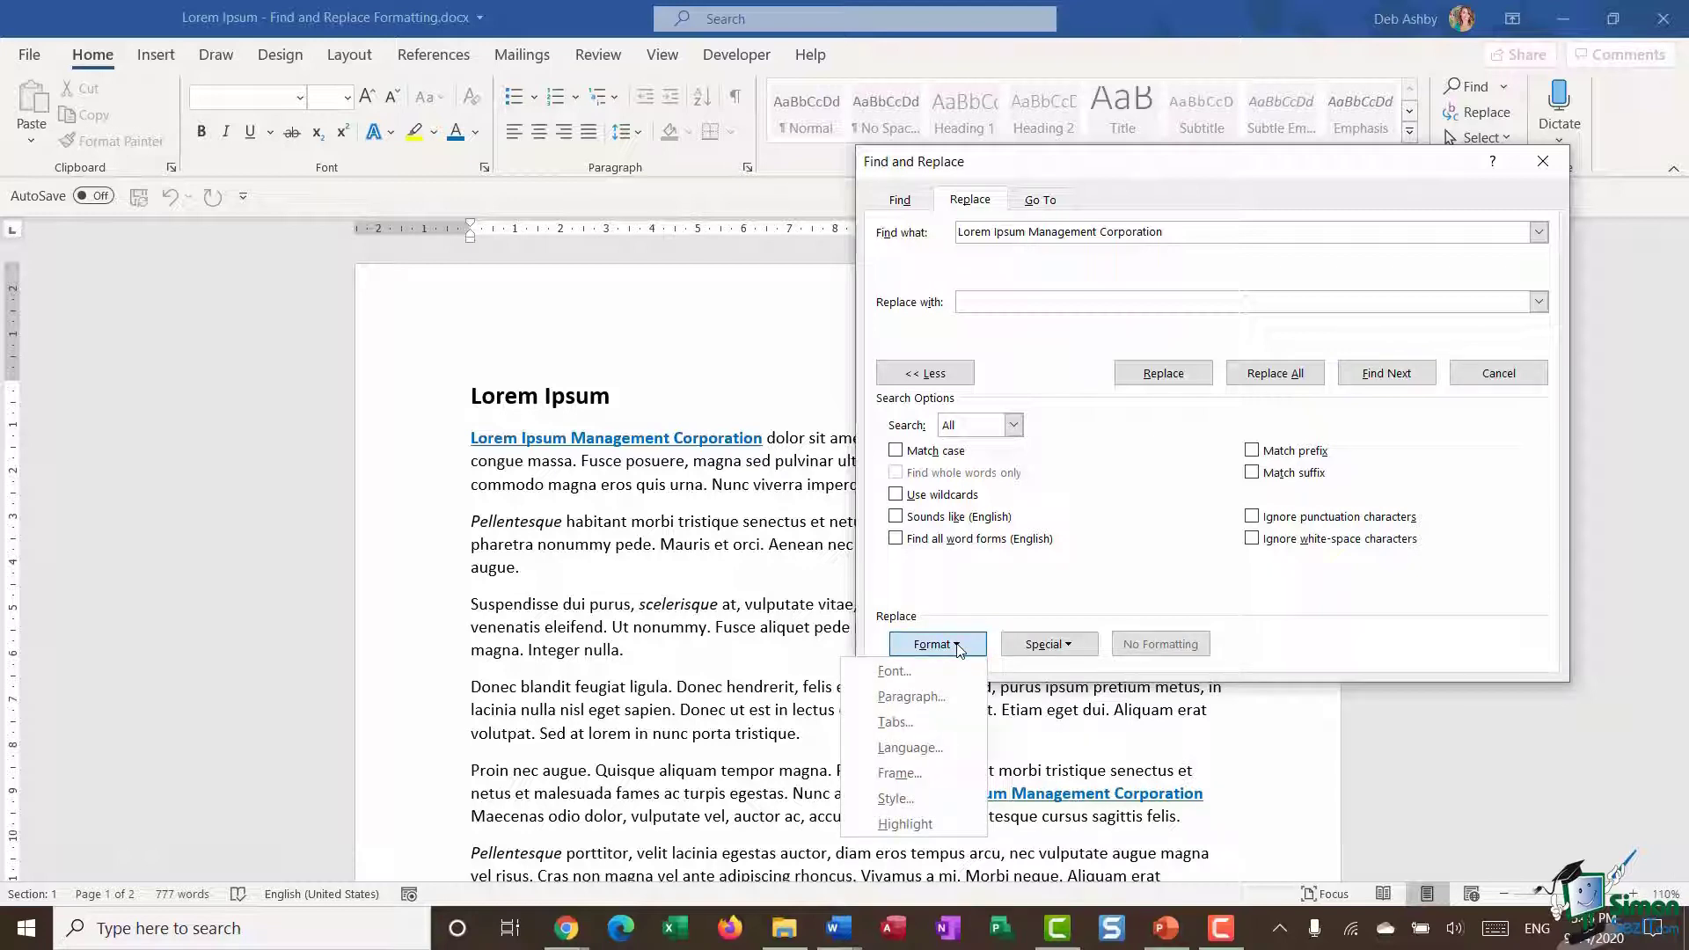
{"action": "left_click", "coordinate": [921, 674]}
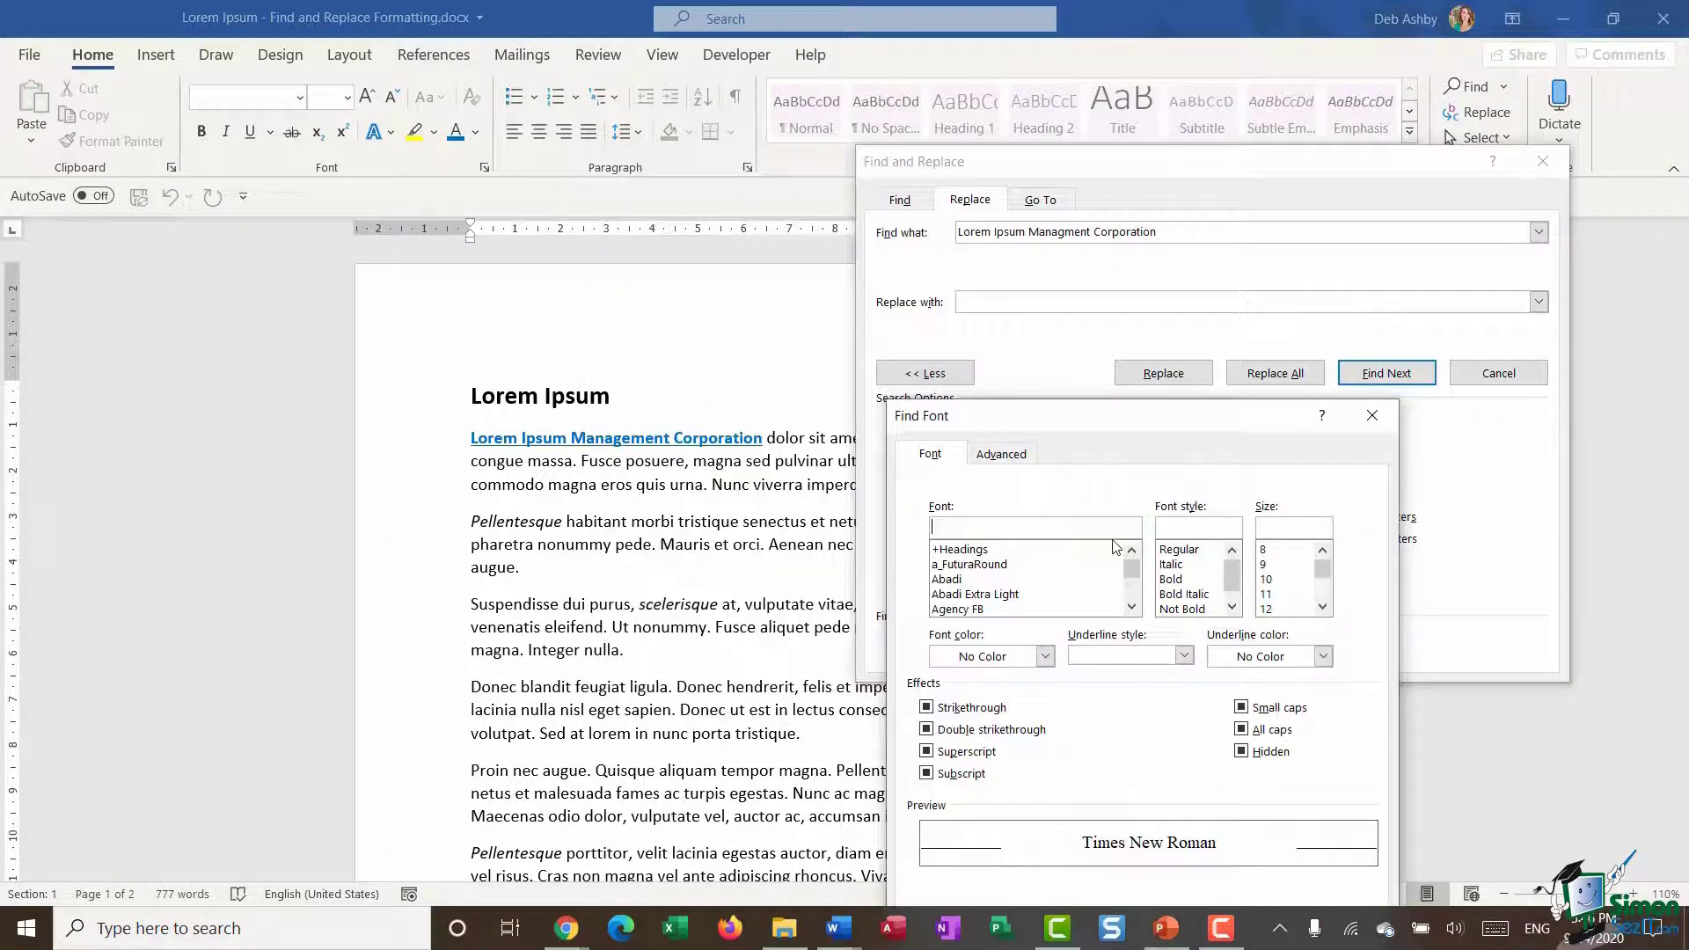
{"action": "left_click", "coordinate": [1171, 580]}
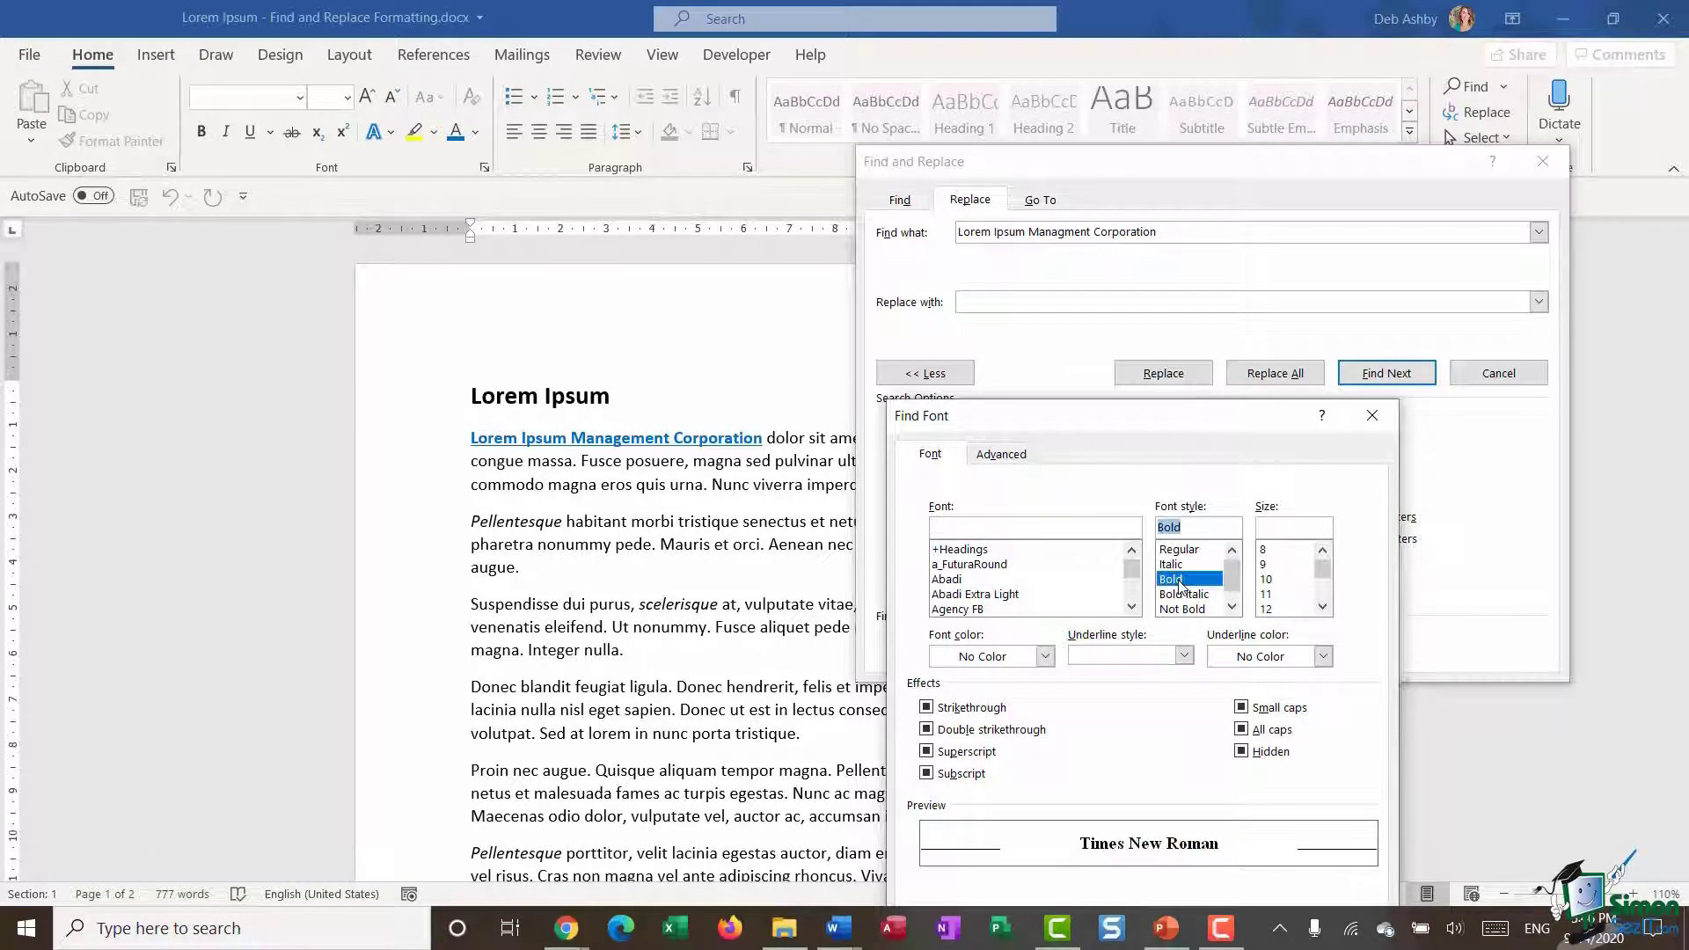
{"action": "left_click", "coordinate": [1044, 657]}
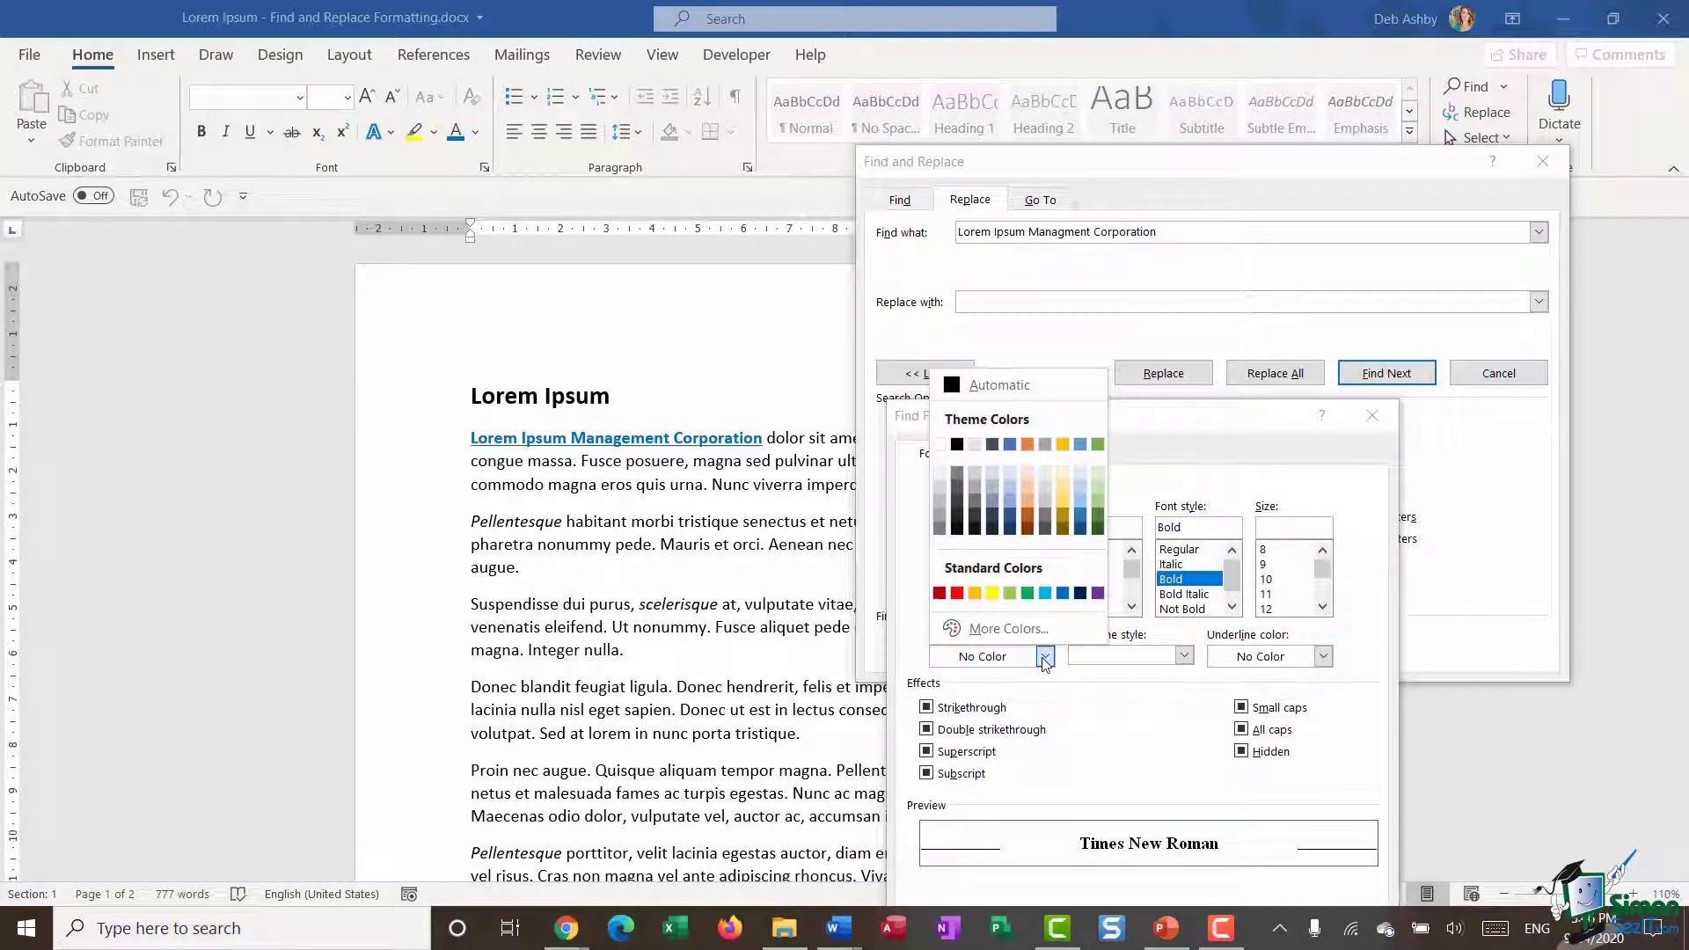
{"action": "left_click", "coordinate": [1063, 593]}
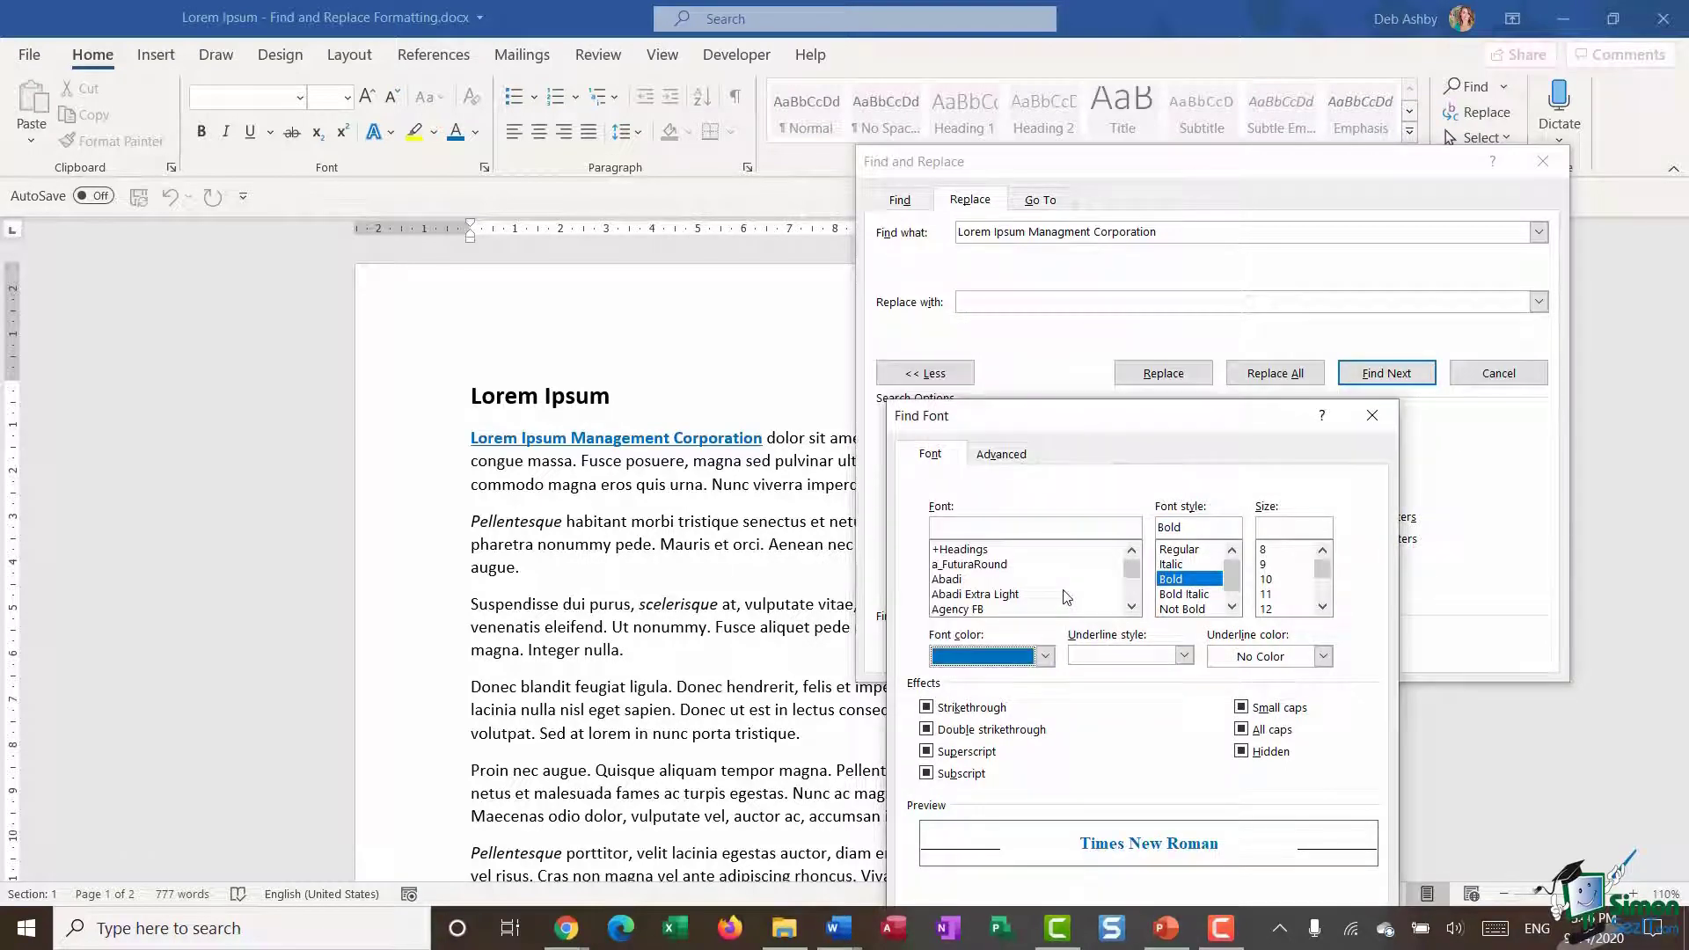
{"action": "left_click", "coordinate": [1184, 656]}
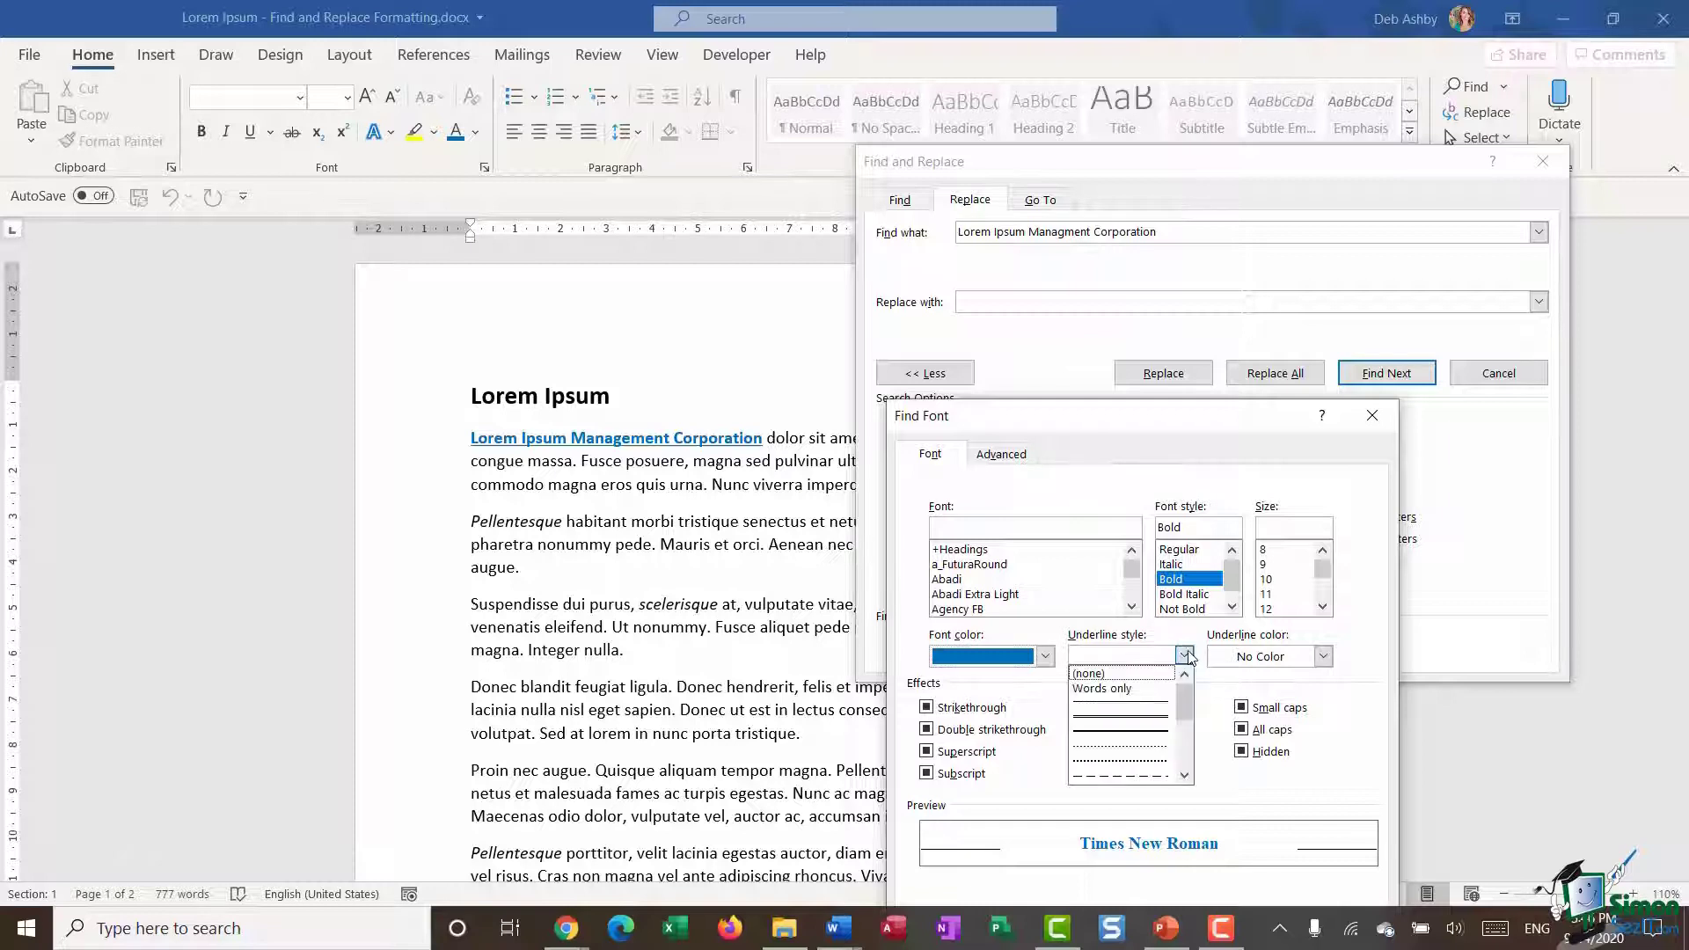
{"action": "left_click", "coordinate": [1122, 704]}
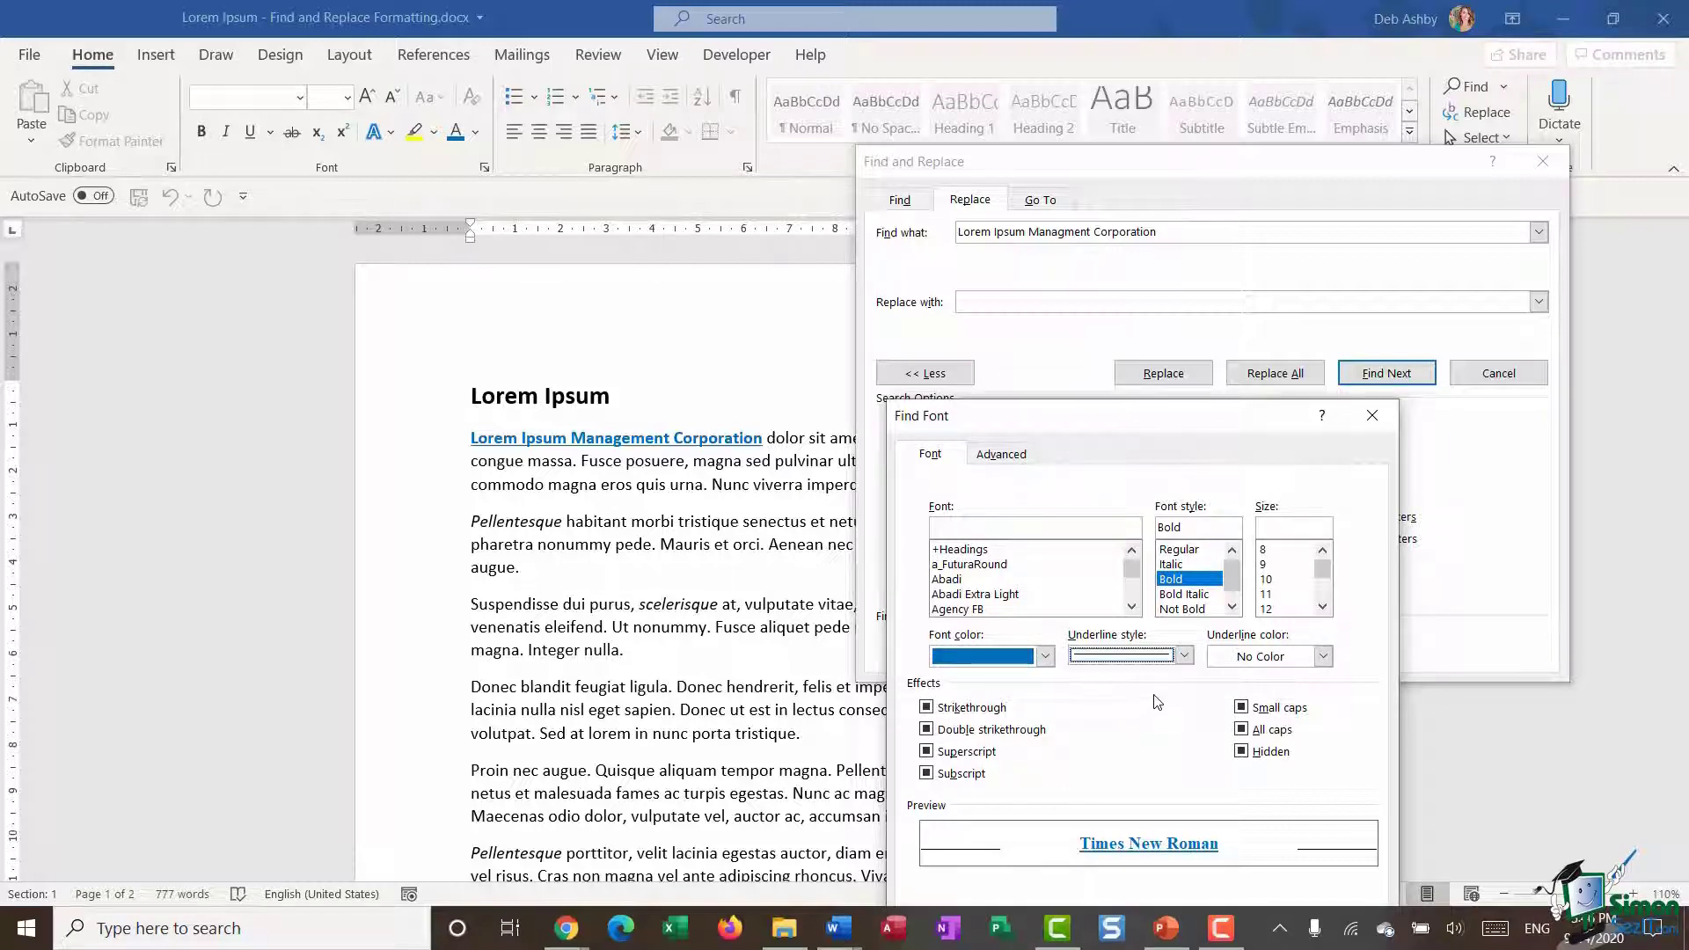
{"action": "left_click_drag", "start_coordinate": [1155, 419], "coordinate": [1243, 203]}
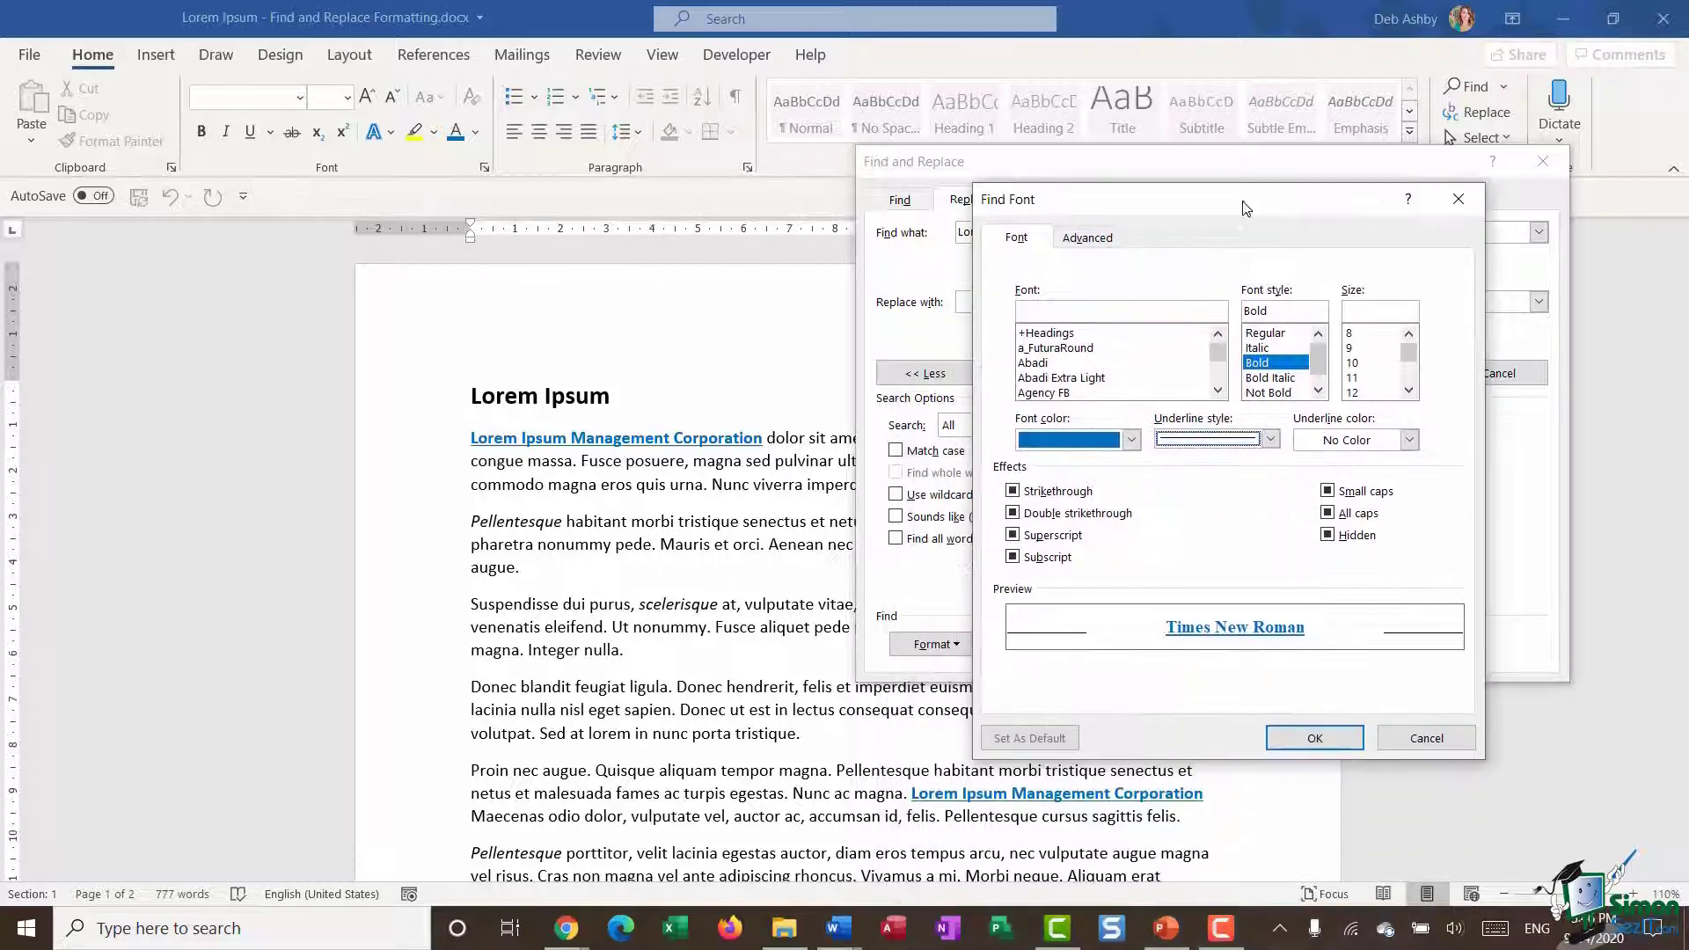
{"action": "left_click", "coordinate": [1311, 742]}
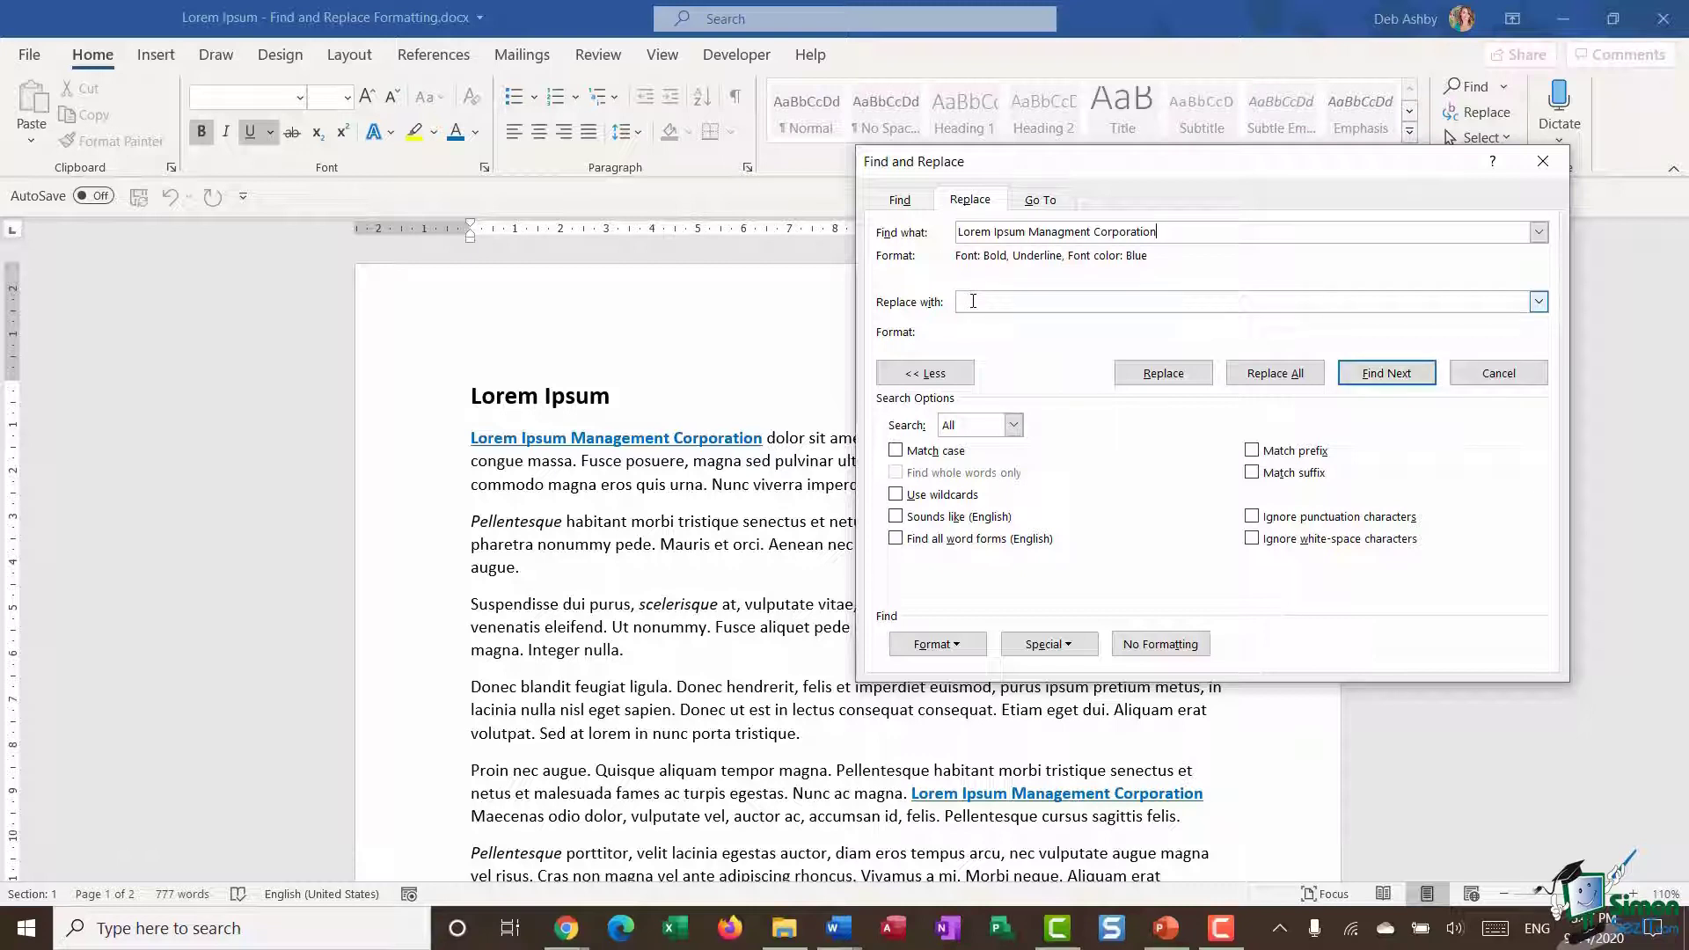
Step: Set the replacement to "Lorem Ipsum Management Corp" in bold with no underline and automatic font color
{"action": "left_click", "coordinate": [973, 301]}
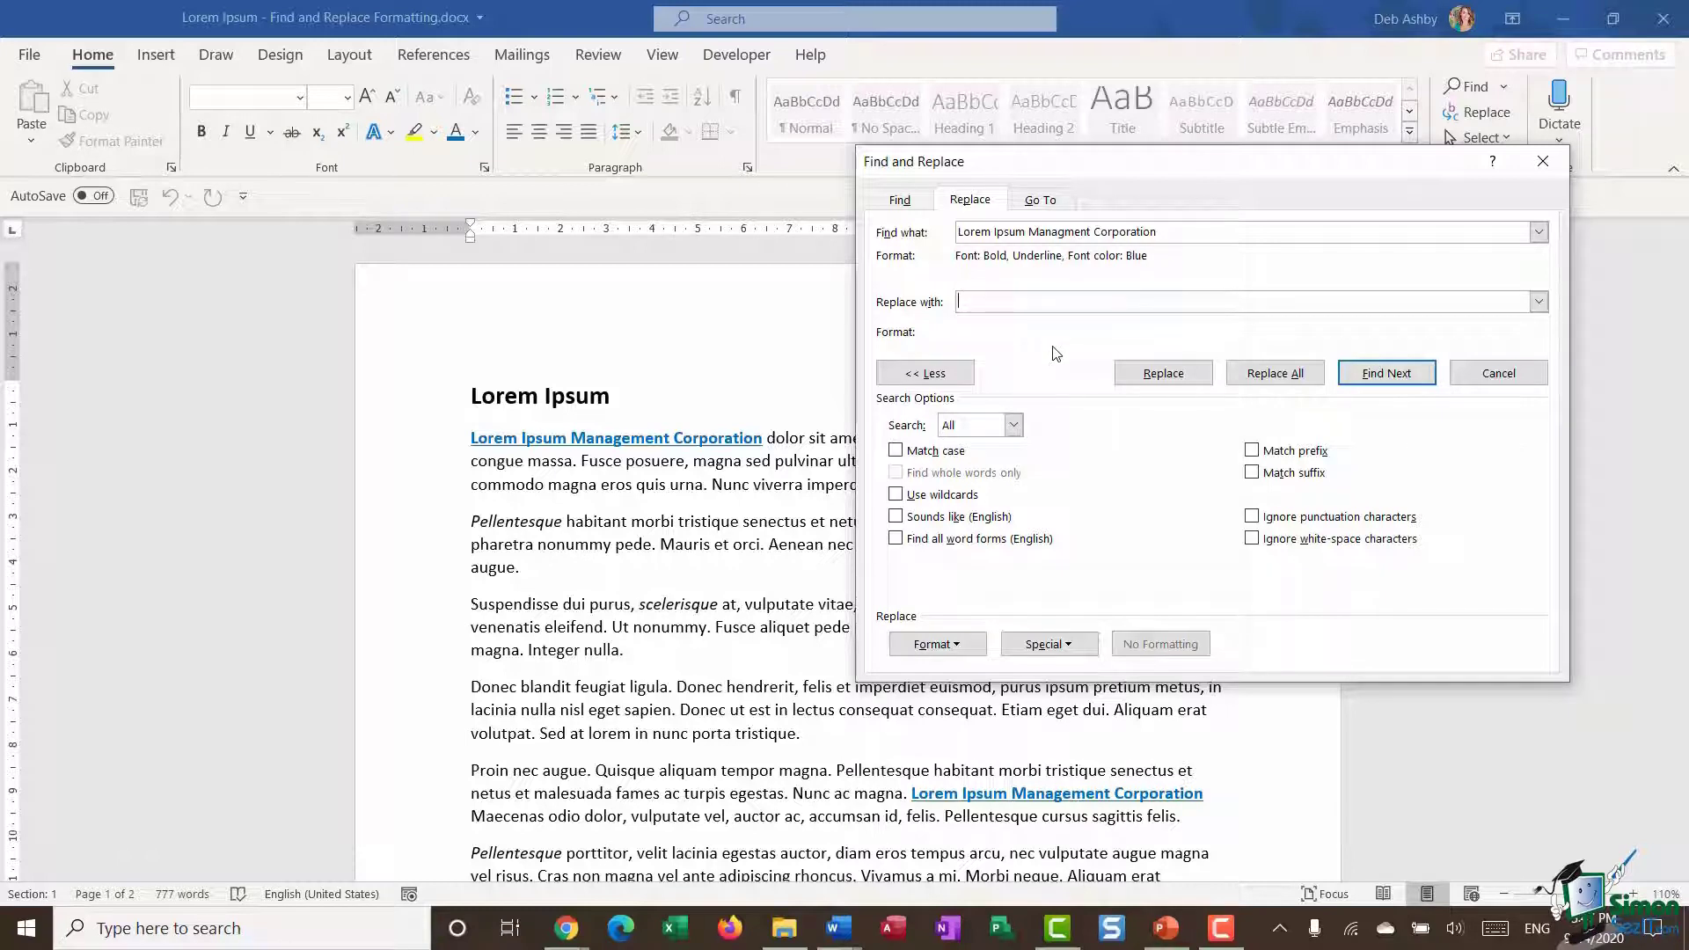
{"action": "type", "text": "Lorem Ipsum Management Corp"}
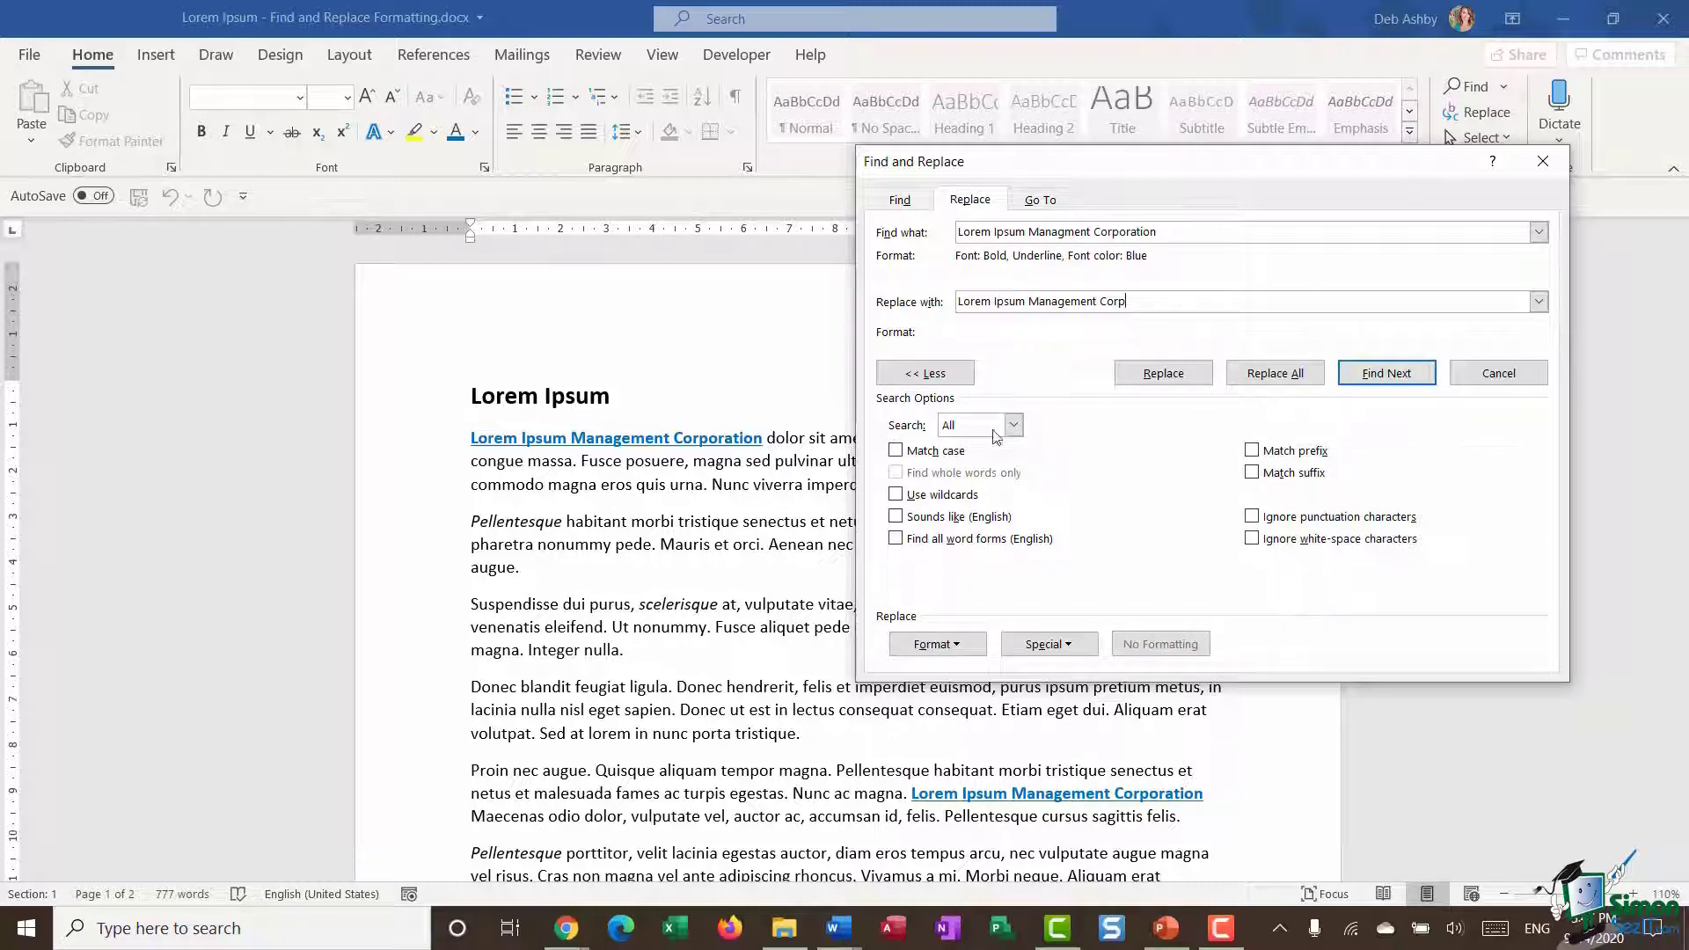
{"action": "left_click", "coordinate": [954, 647]}
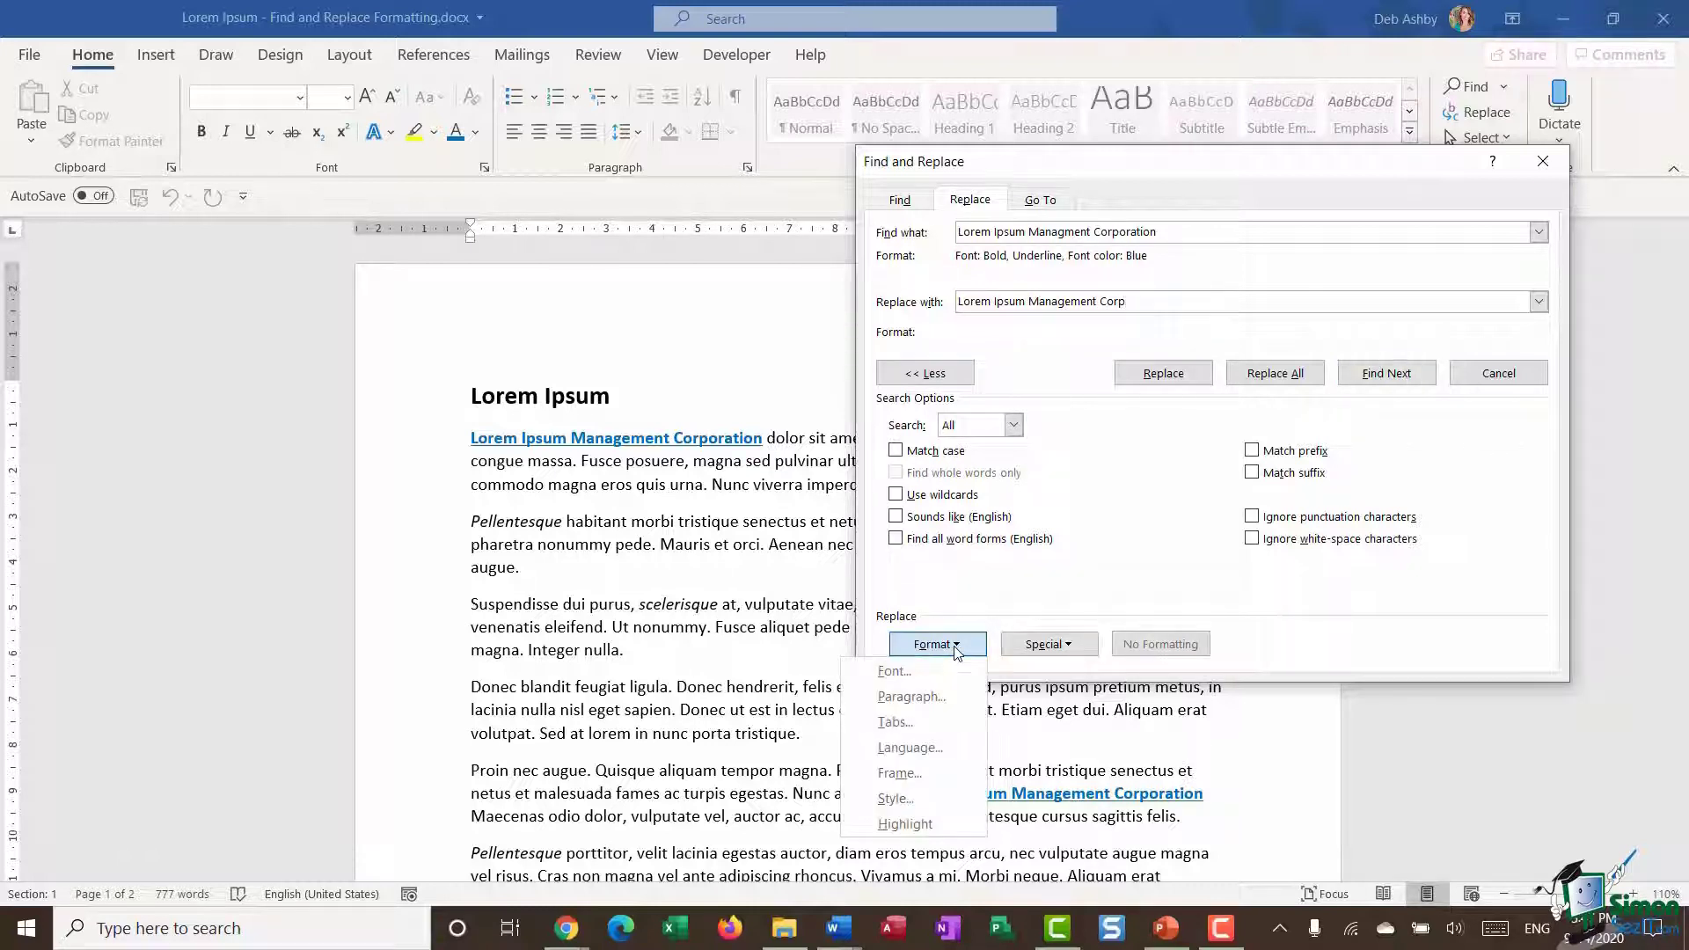
{"action": "left_click", "coordinate": [922, 670]}
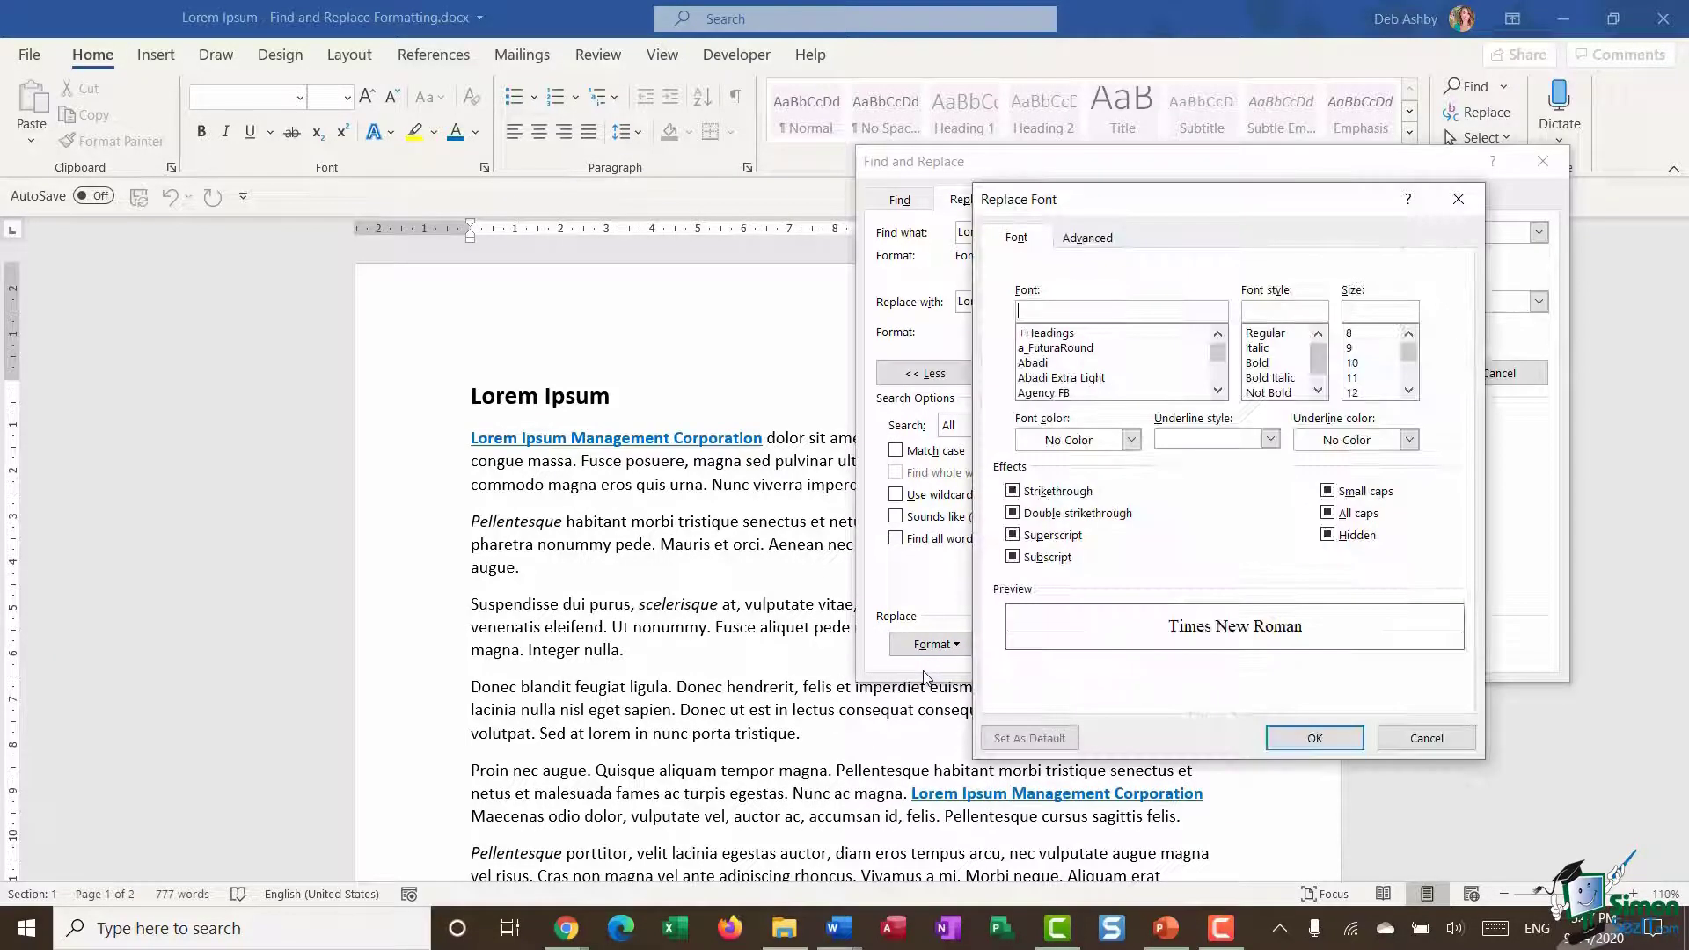
{"action": "left_click_drag", "start_coordinate": [1218, 203], "coordinate": [1109, 369]}
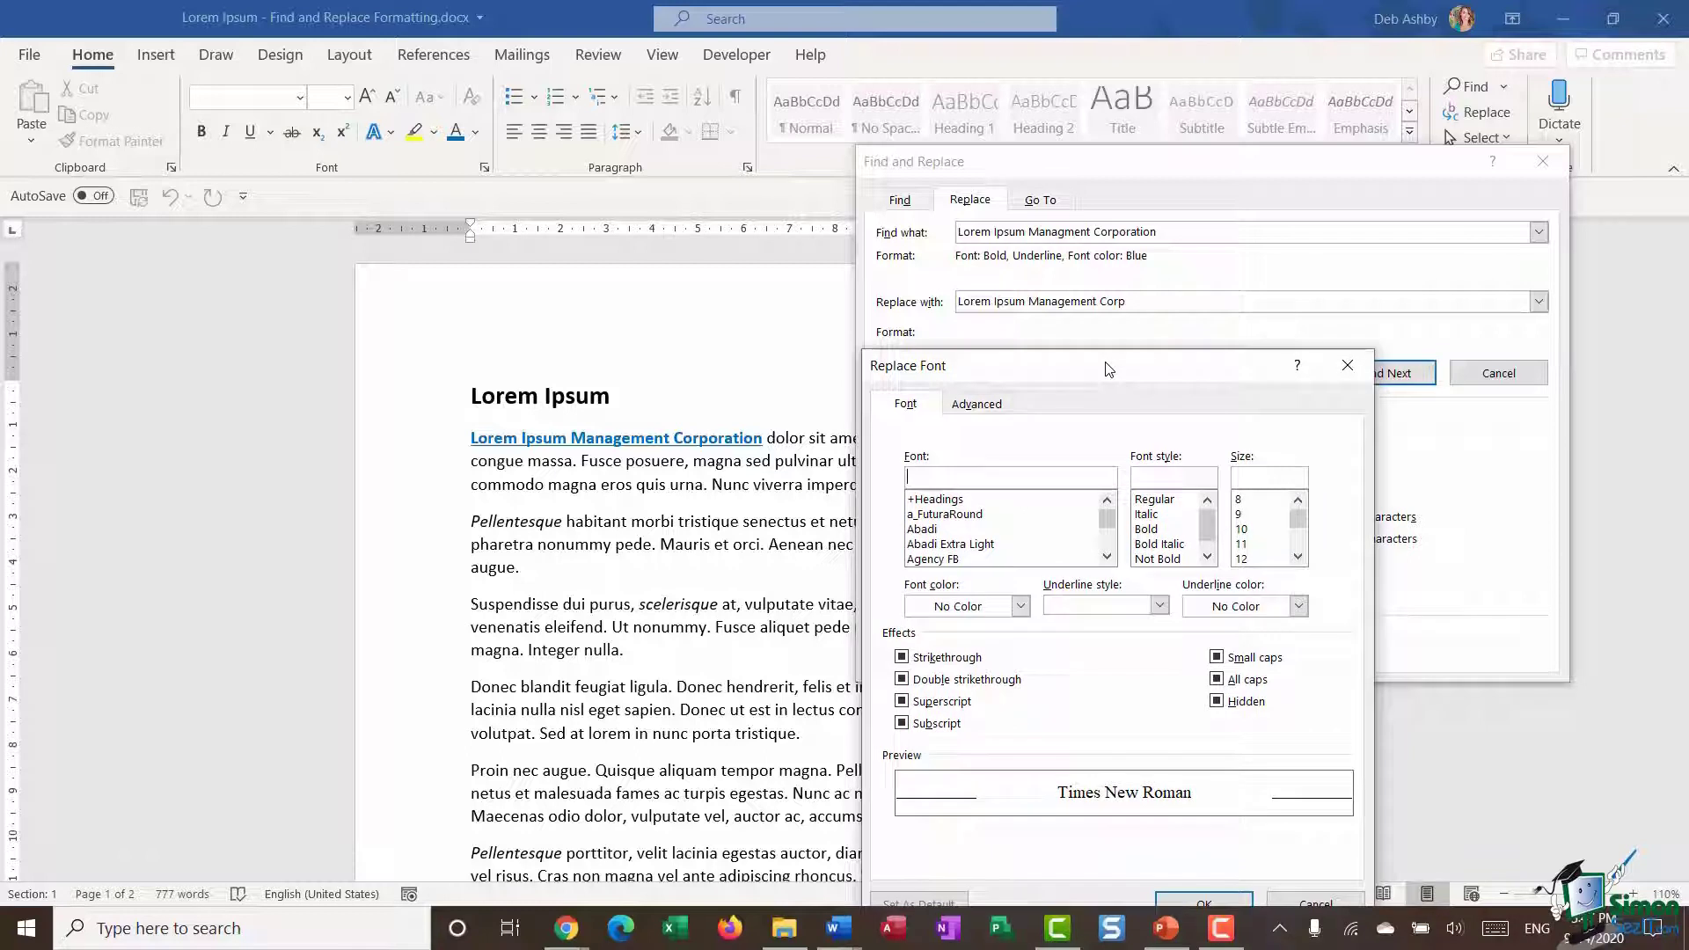
{"action": "left_click", "coordinate": [1150, 531]}
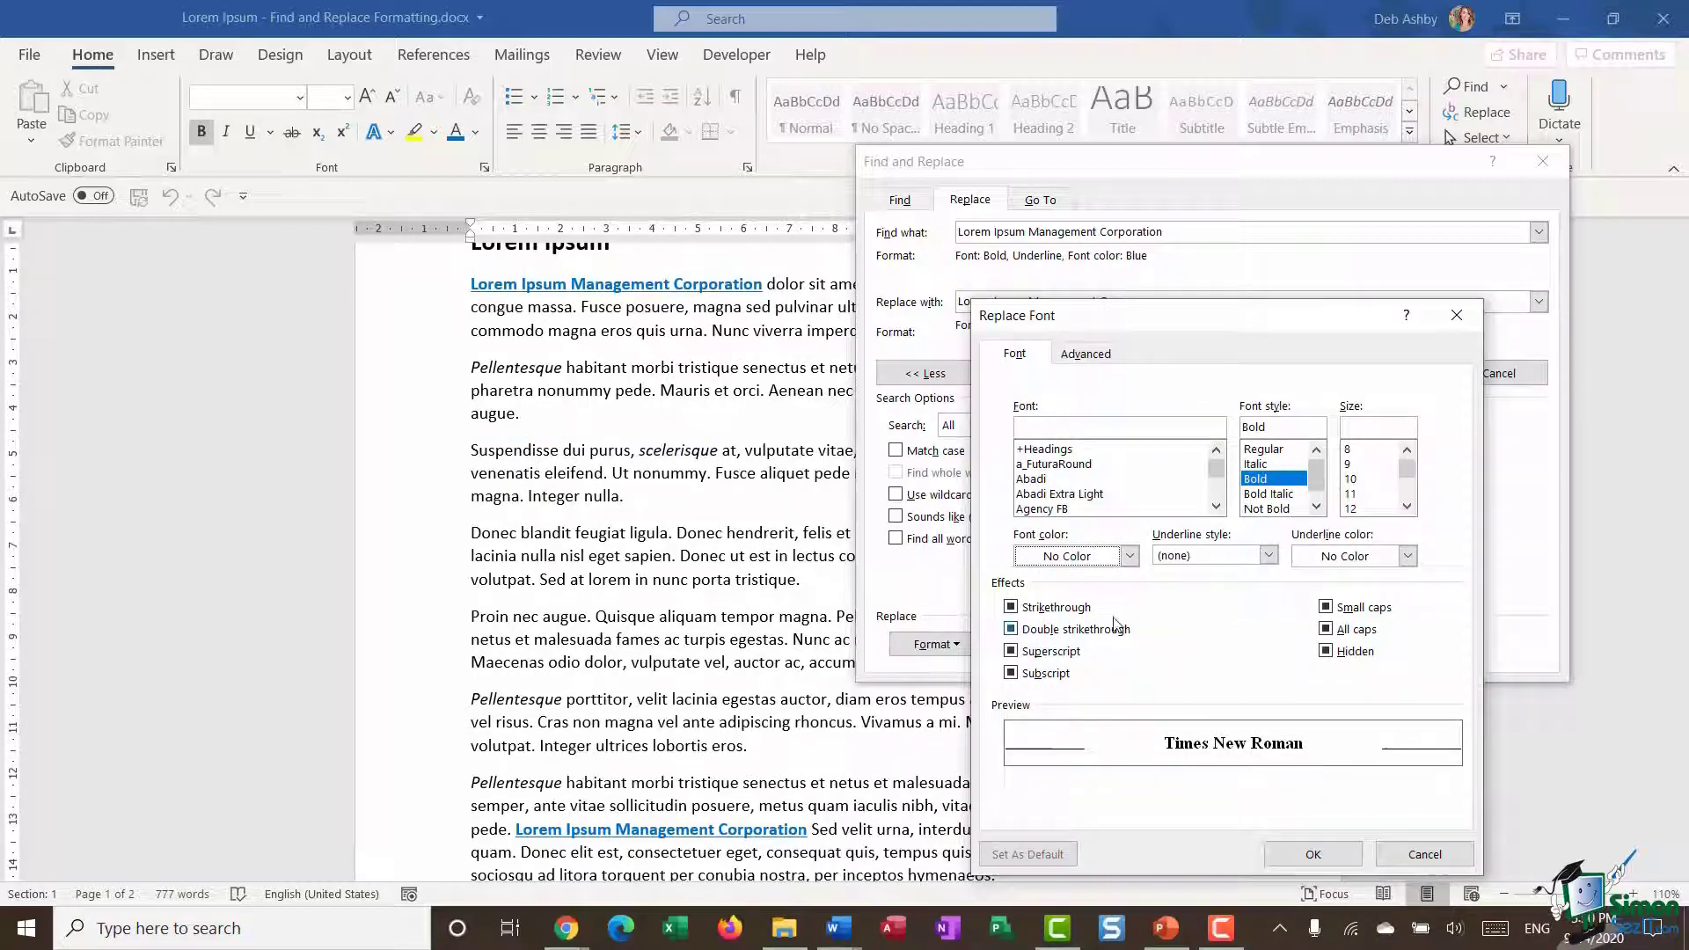
{"action": "left_click", "coordinate": [1129, 556]}
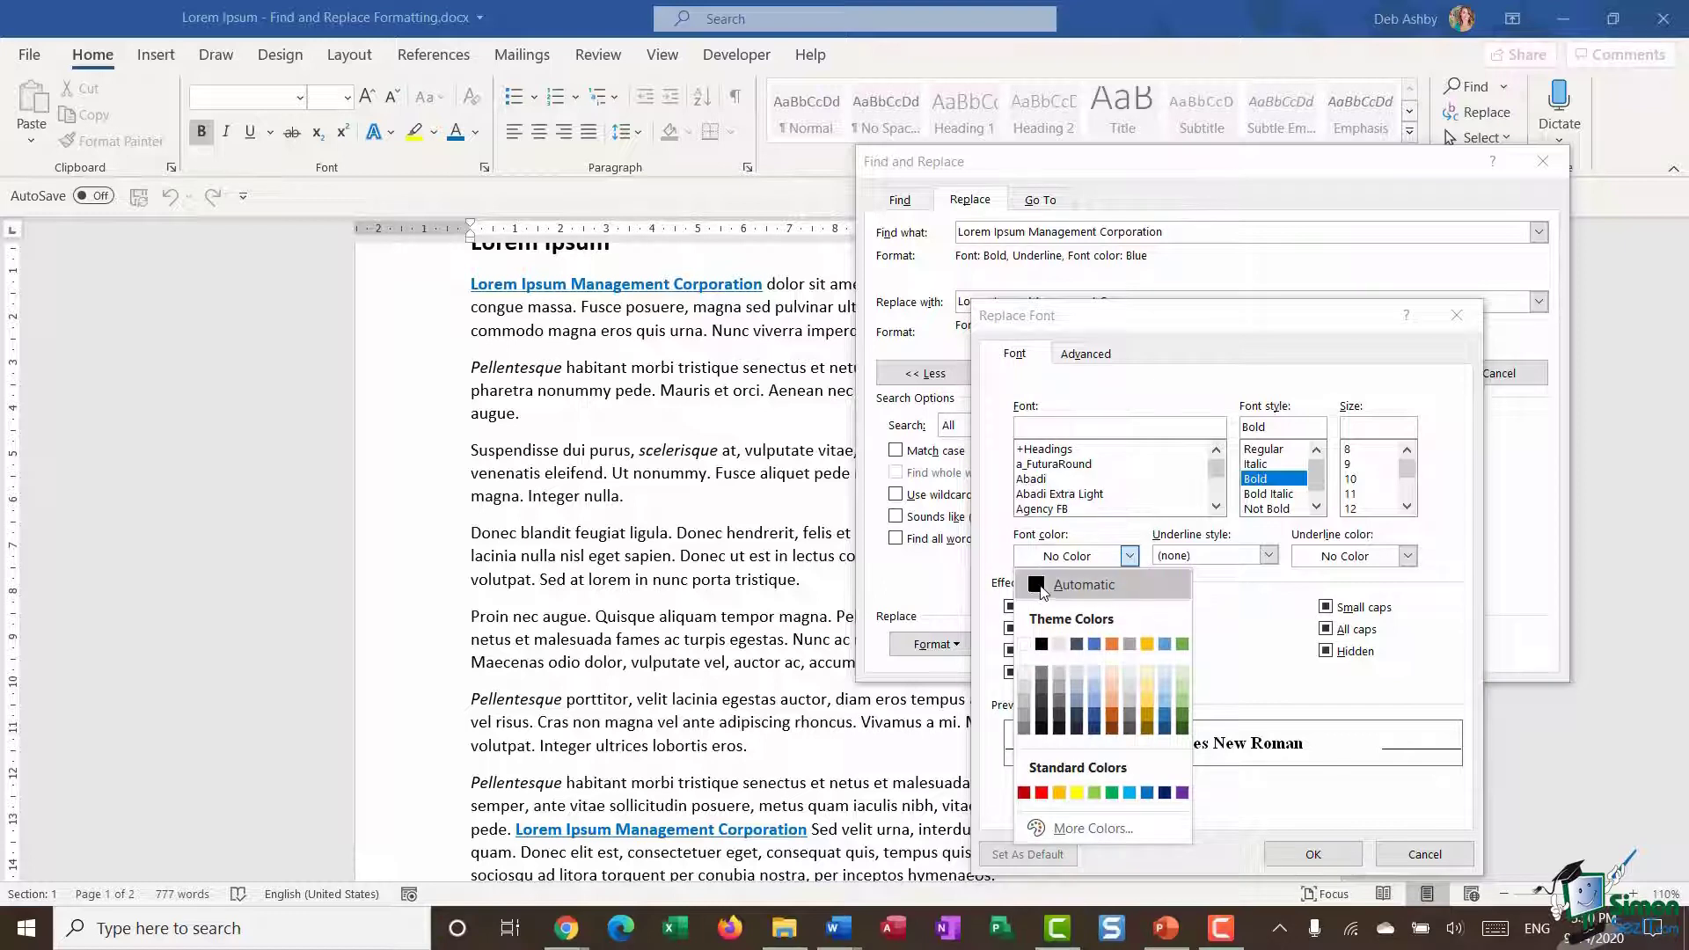
{"action": "left_click", "coordinate": [1043, 586]}
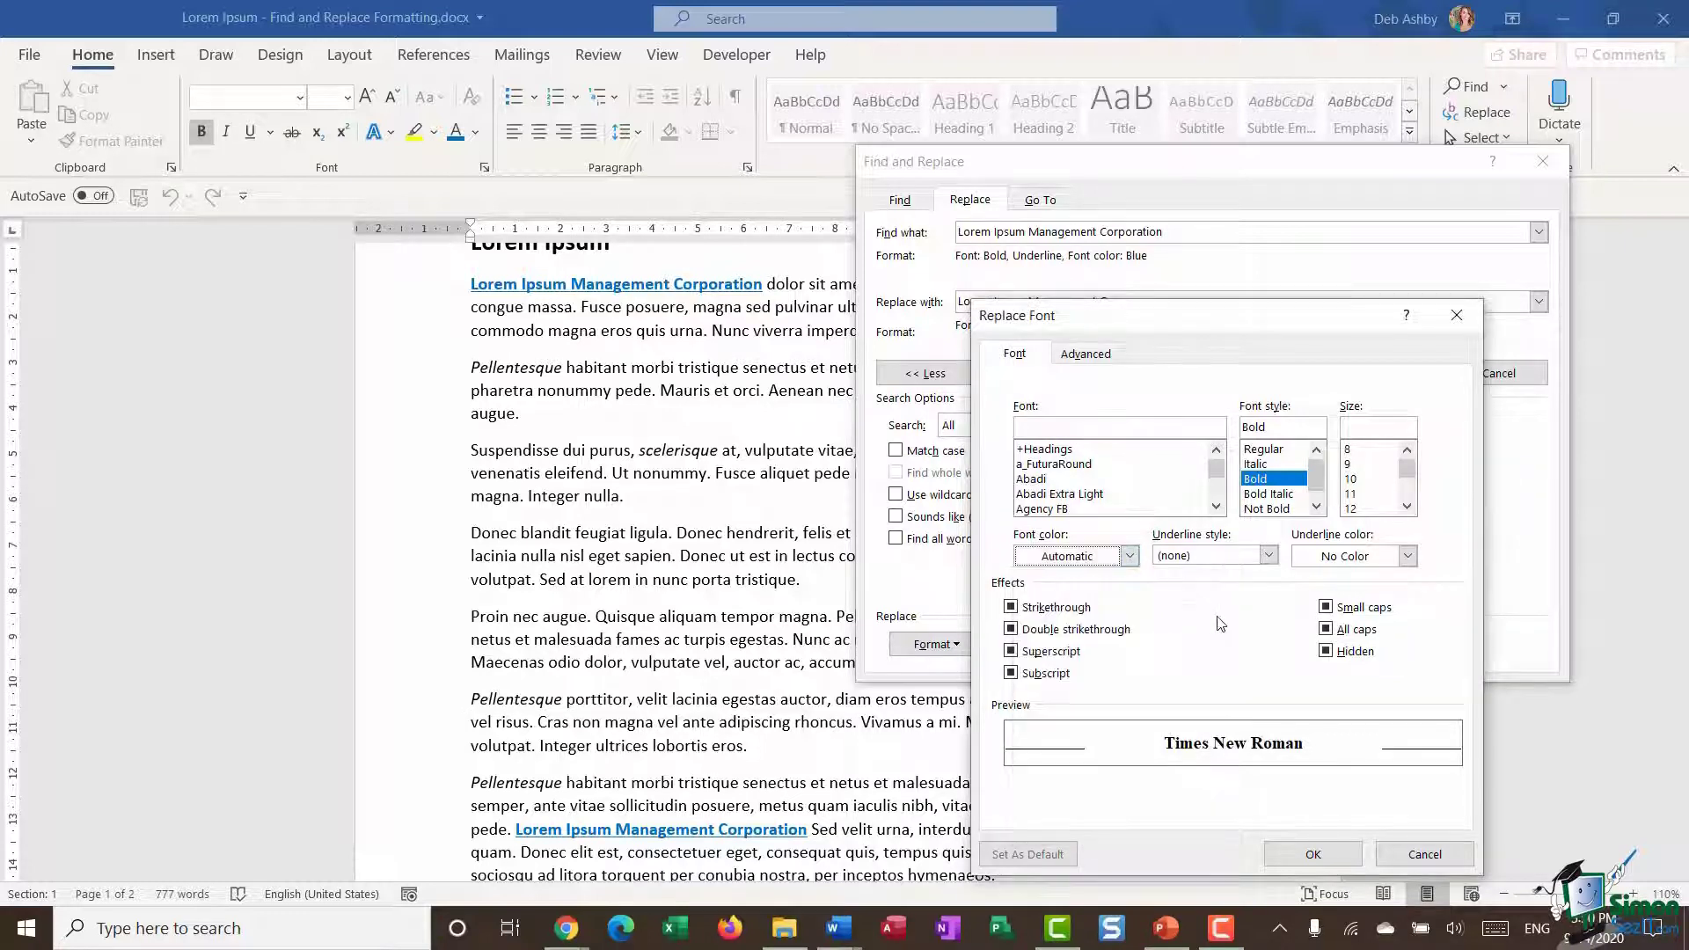
{"action": "left_click", "coordinate": [1320, 858]}
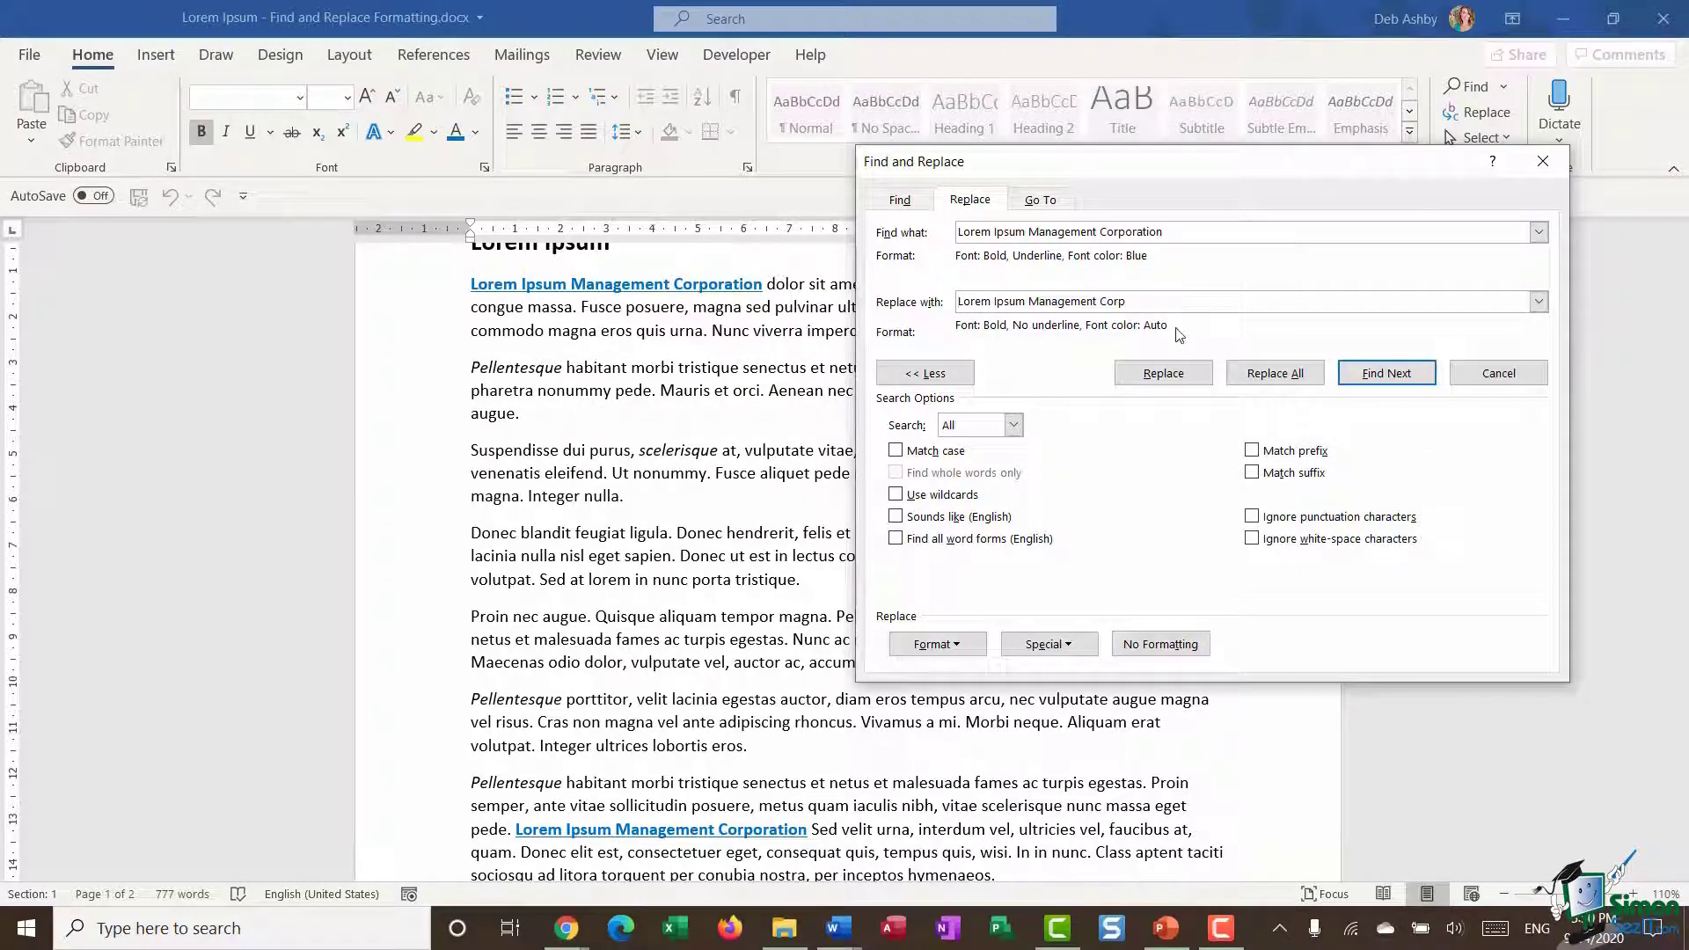
Step: Replace every formatted occurrence of the company name in the document and close Find and Replace
{"action": "left_click", "coordinate": [1297, 377]}
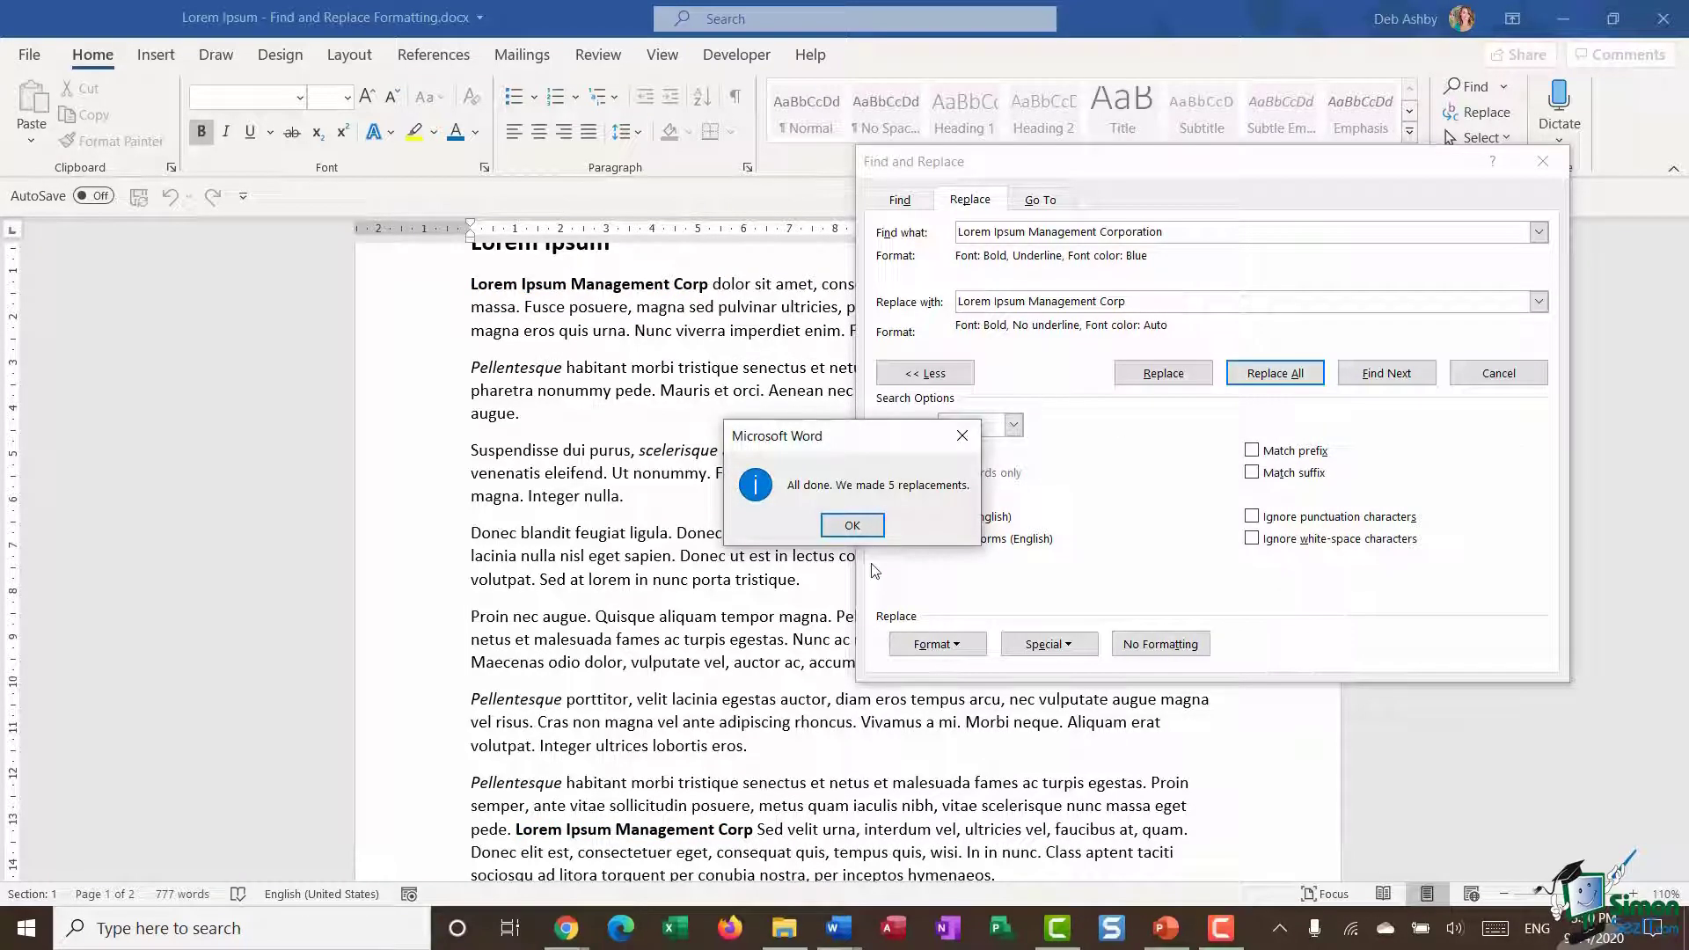
{"action": "left_click", "coordinate": [853, 525]}
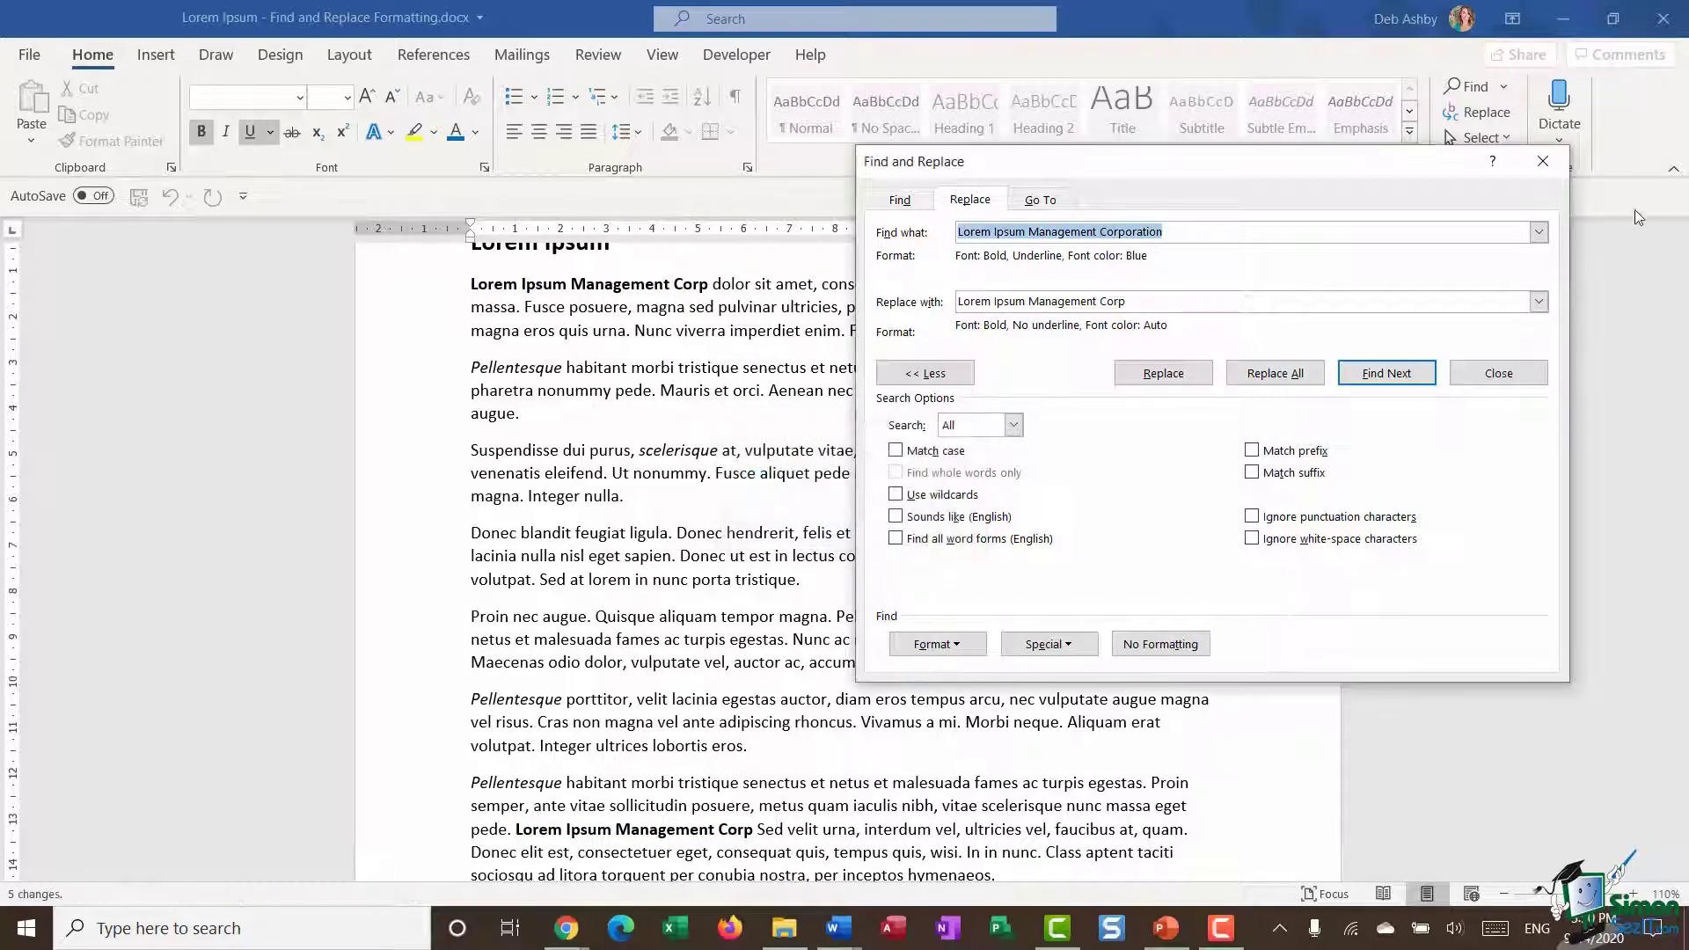
{"action": "left_click", "coordinate": [1544, 162]}
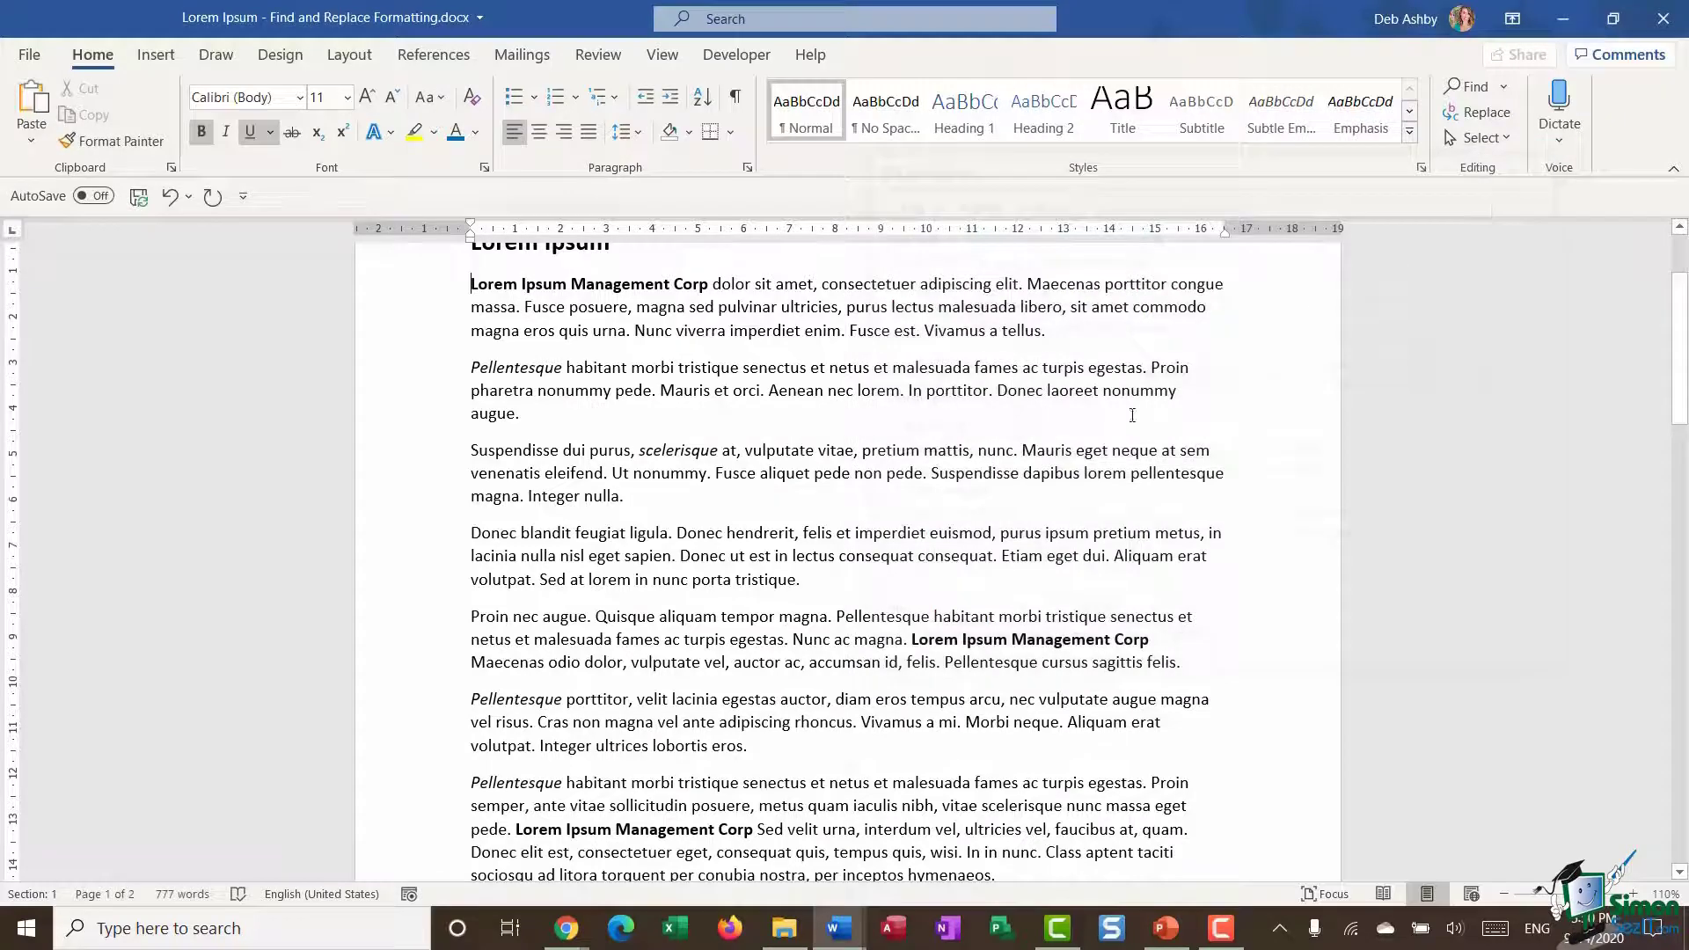
Step: Review the replaced company names from the document's start and examine the block of indented italic paragraphs on page two
{"action": "left_click", "coordinate": [849, 440]}
{"action": "scroll", "coordinate": [632, 451], "scroll_direction": "up", "scroll_amount": 3}
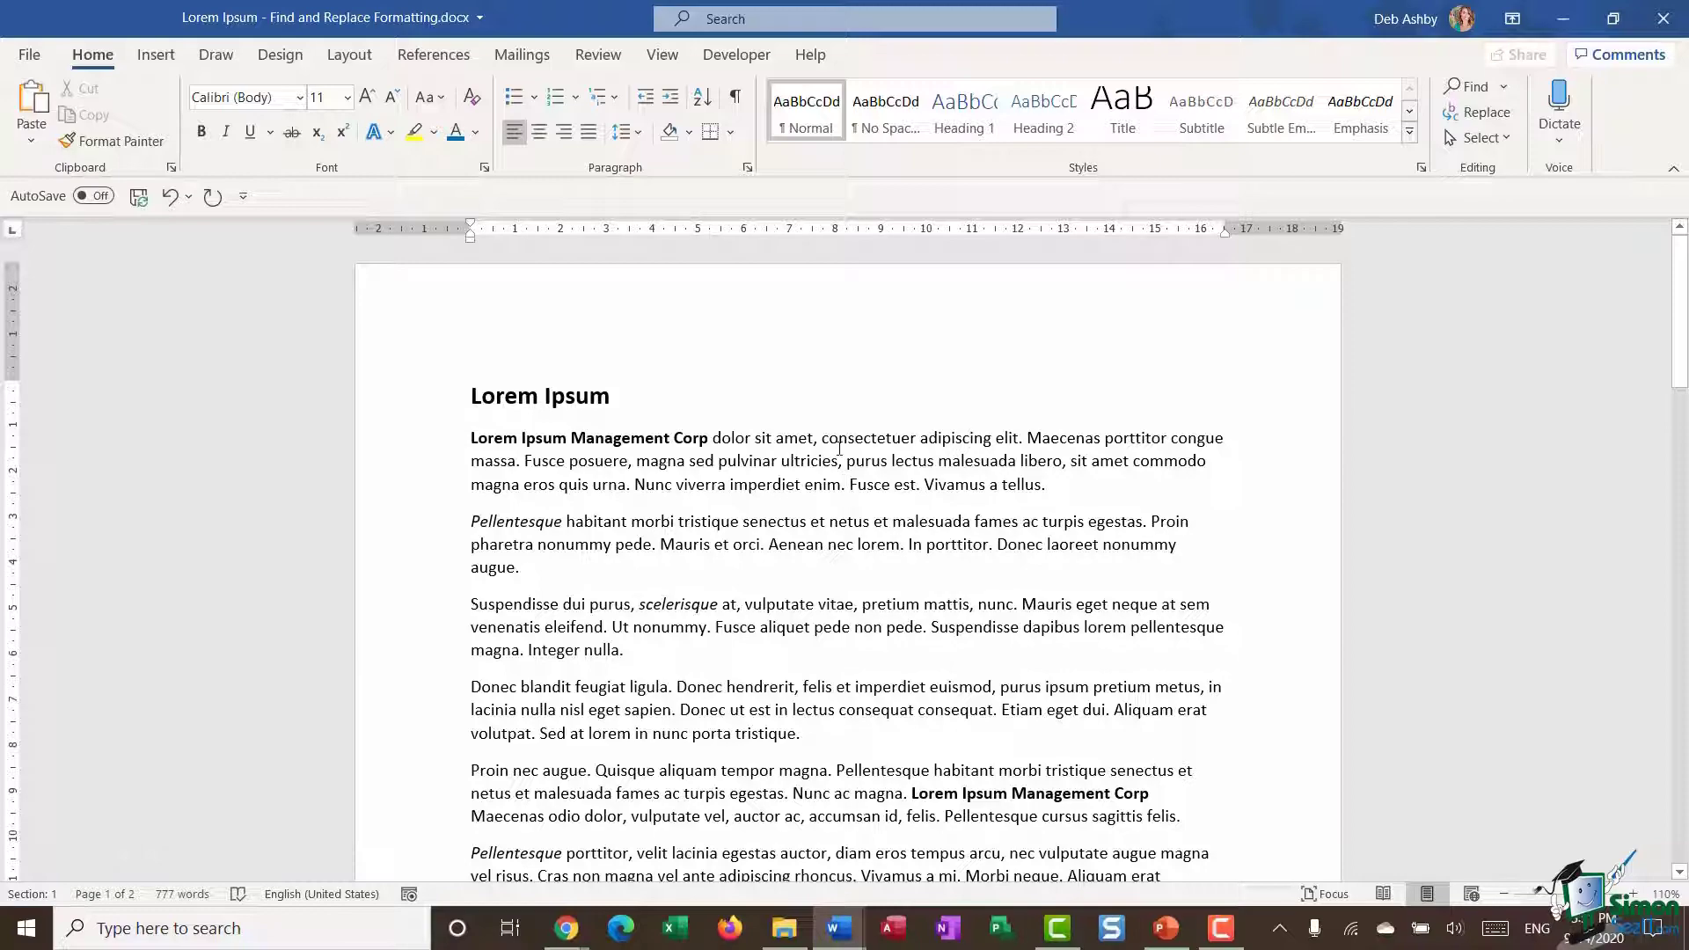
{"action": "scroll", "coordinate": [851, 446], "scroll_direction": "down", "scroll_amount": 4}
{"action": "scroll", "coordinate": [851, 446], "scroll_direction": "down", "scroll_amount": 15}
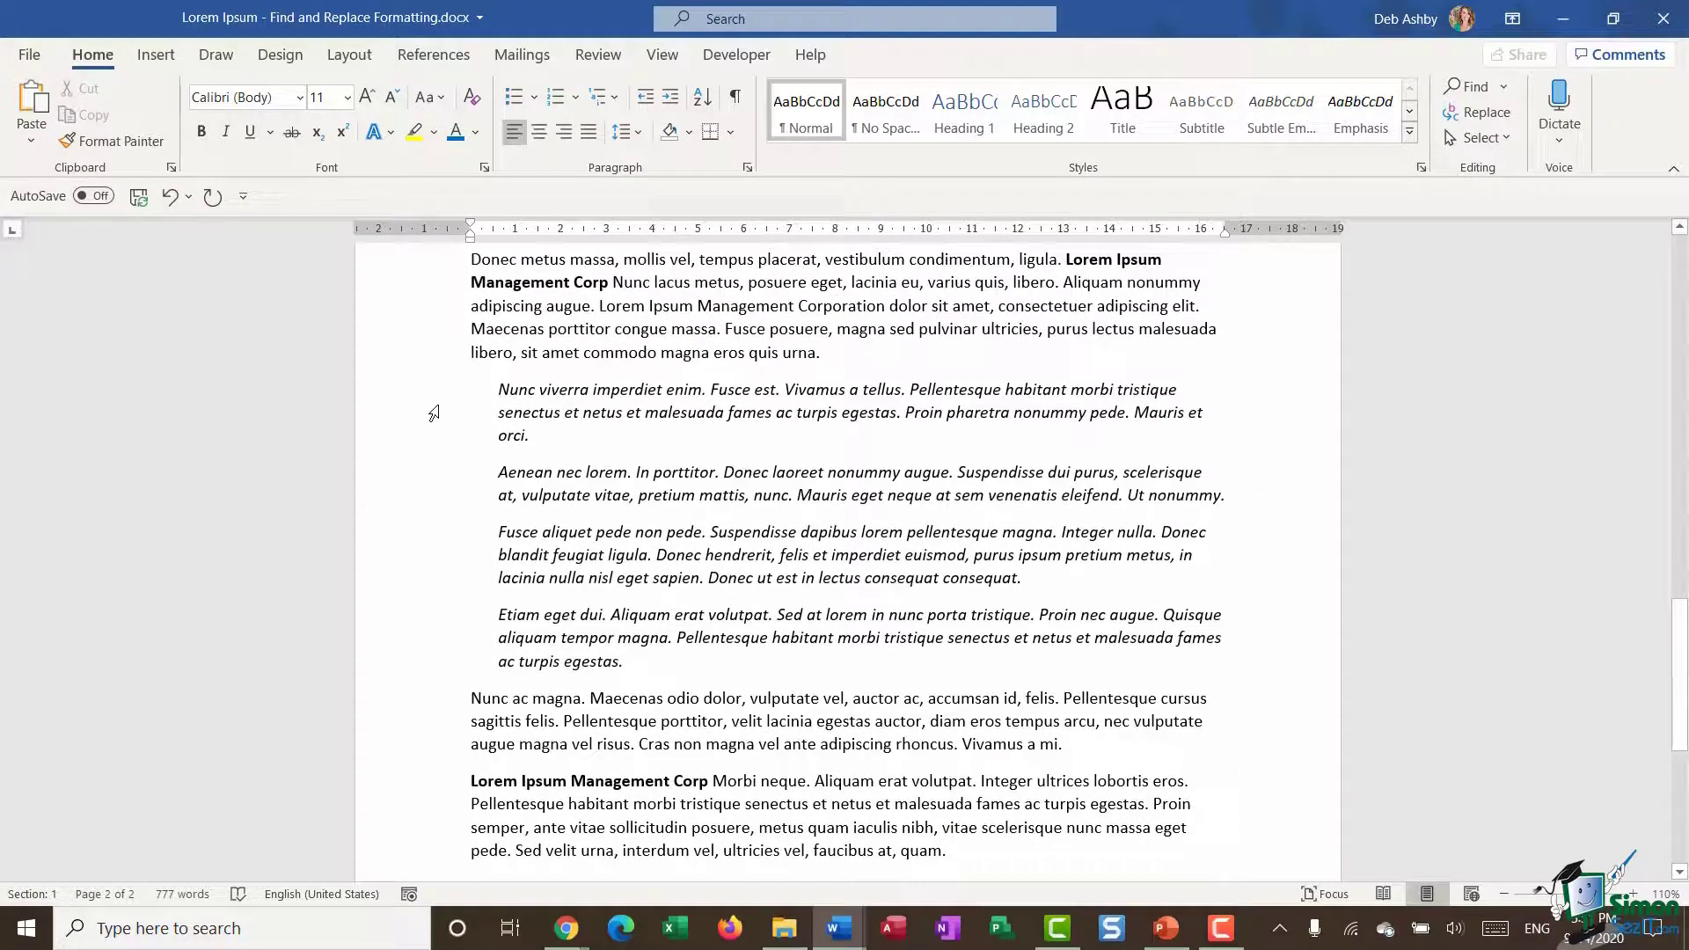
{"action": "left_click_drag", "start_coordinate": [394, 397], "coordinate": [368, 667]}
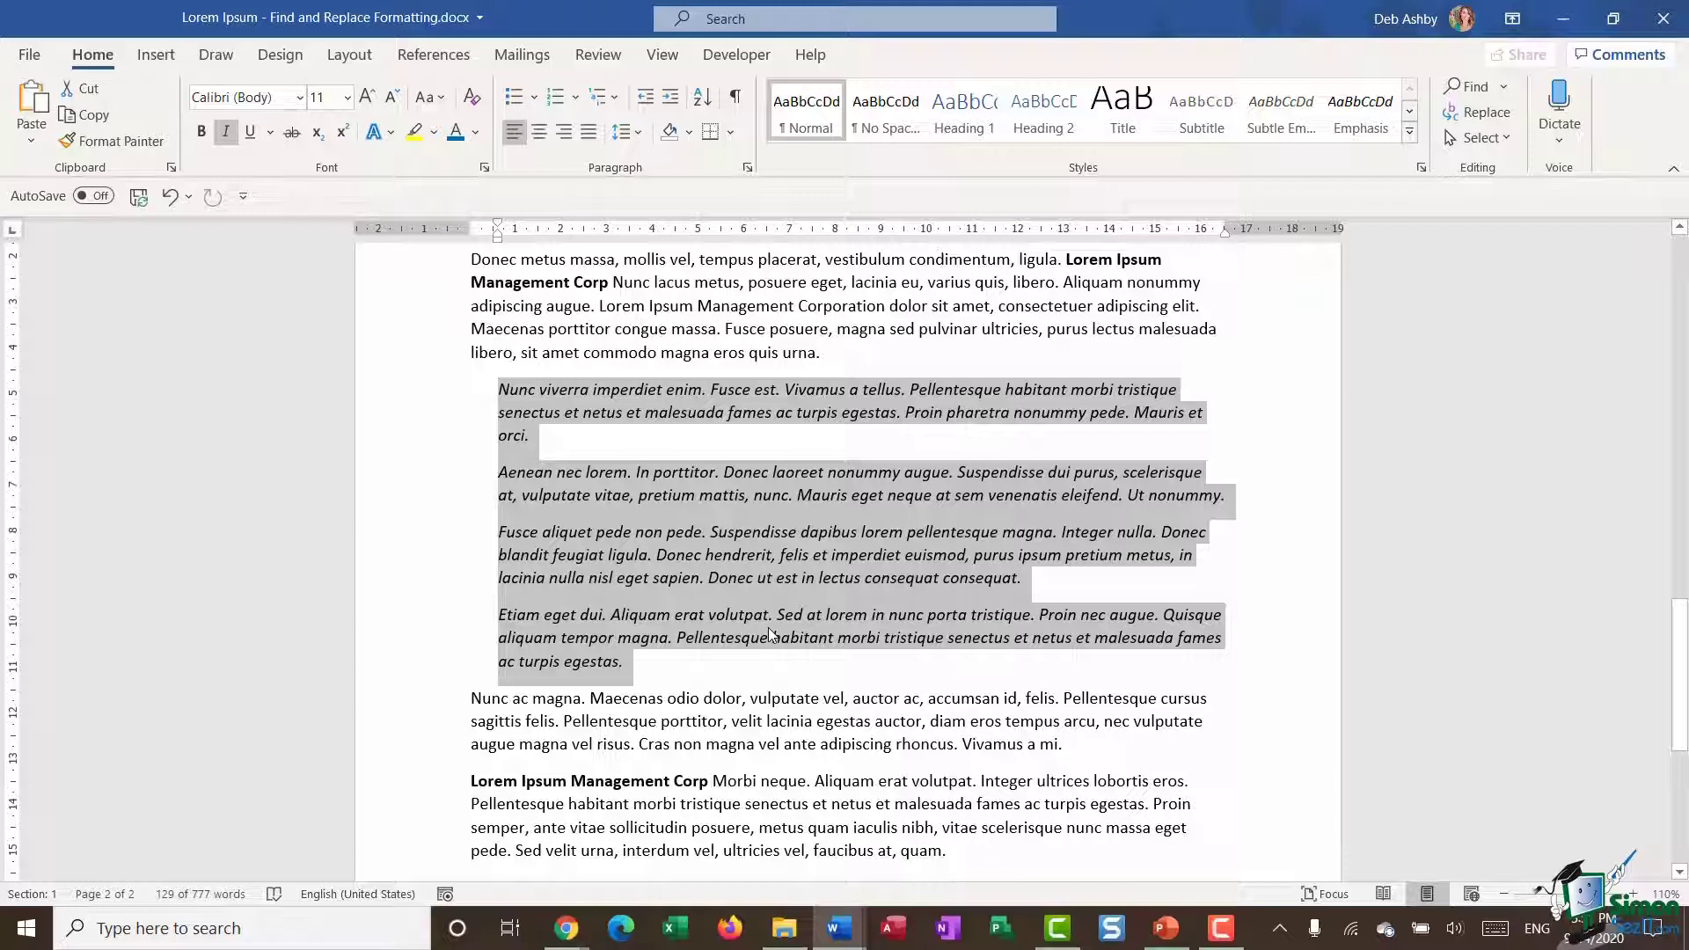
{"action": "key", "text": "Left"}
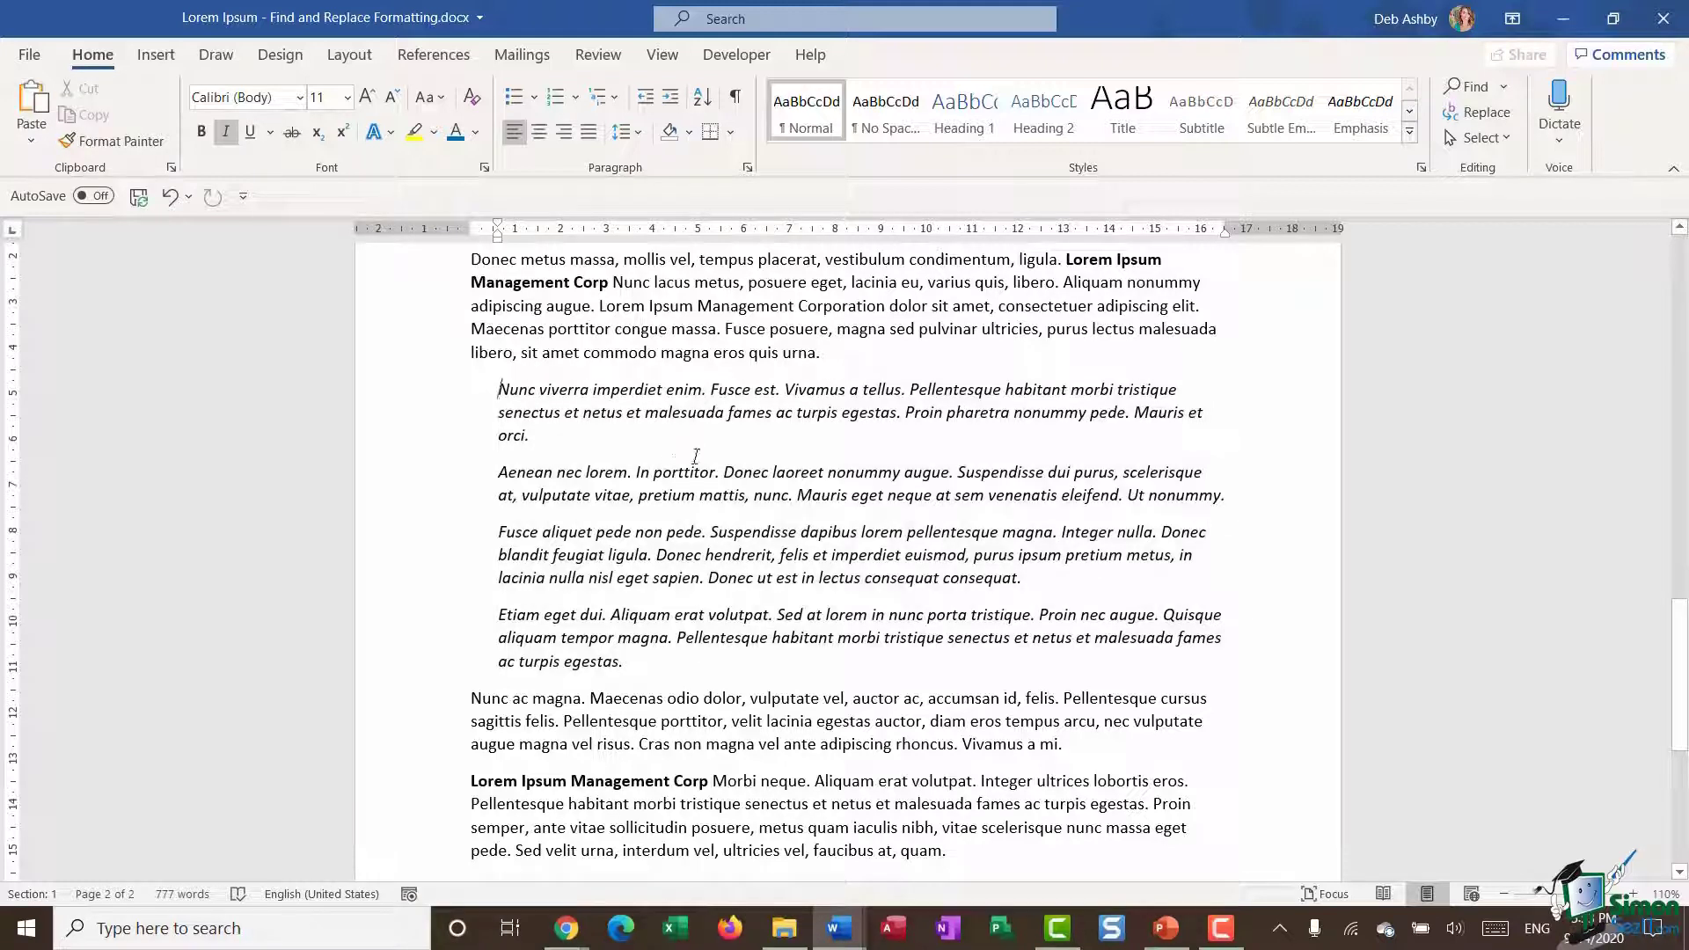
Step: Check the indentation and spacing settings of the first indented italic paragraph on page two
{"action": "triple_click", "coordinate": [508, 390]}
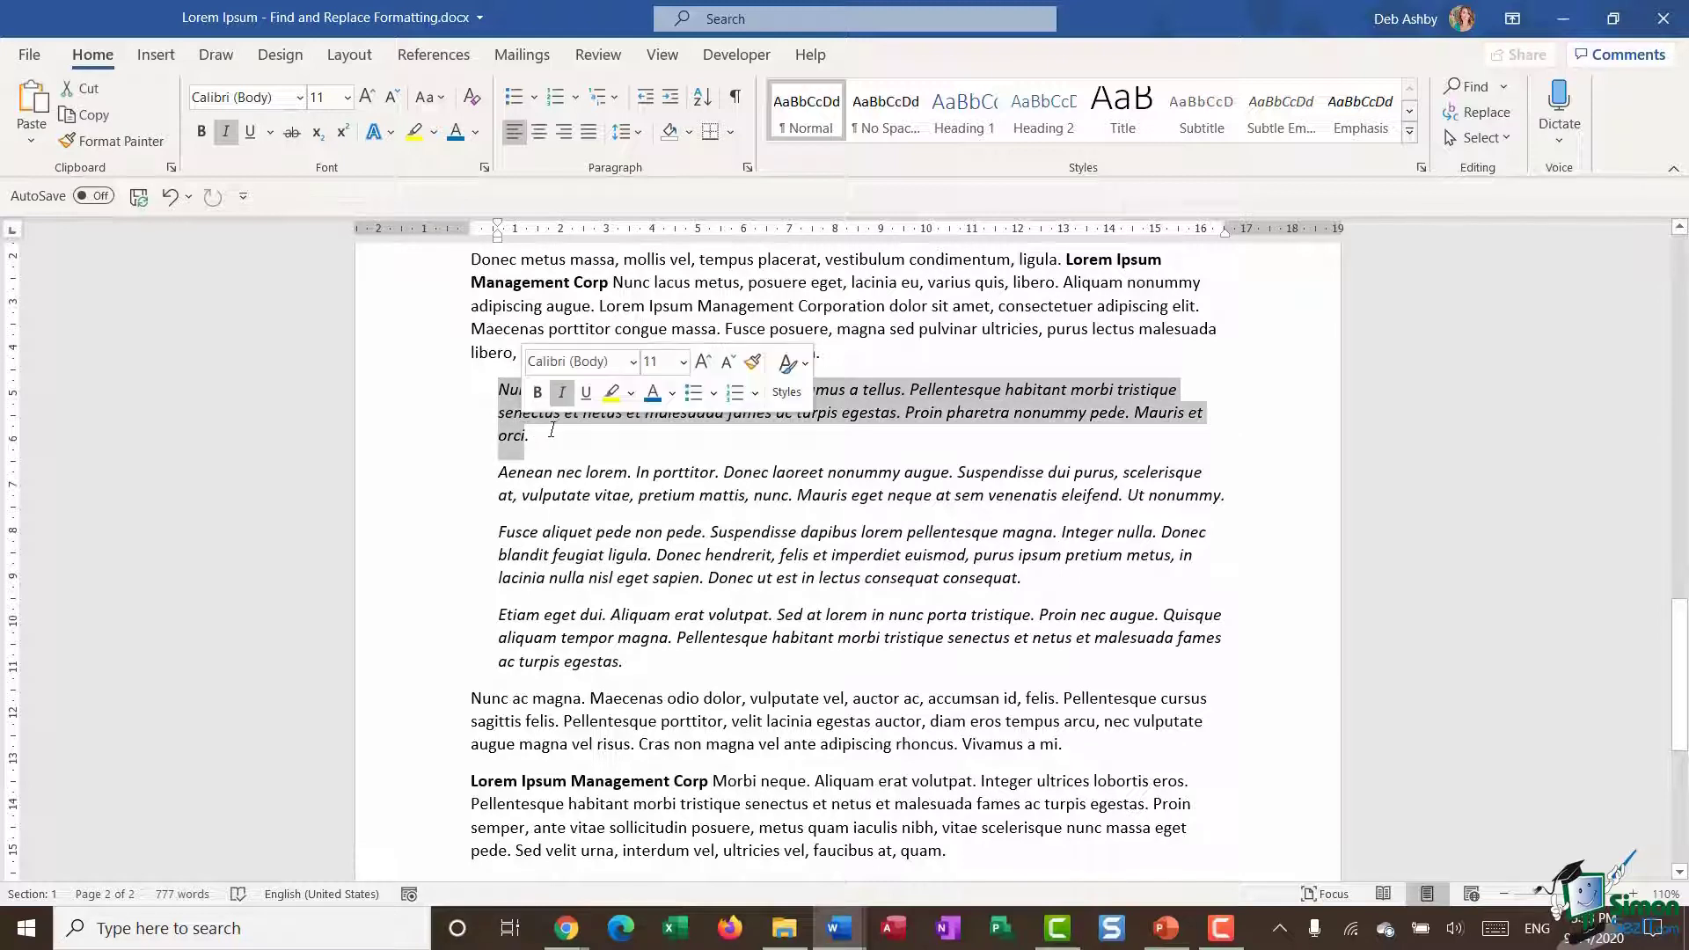
{"action": "key", "text": "Right"}
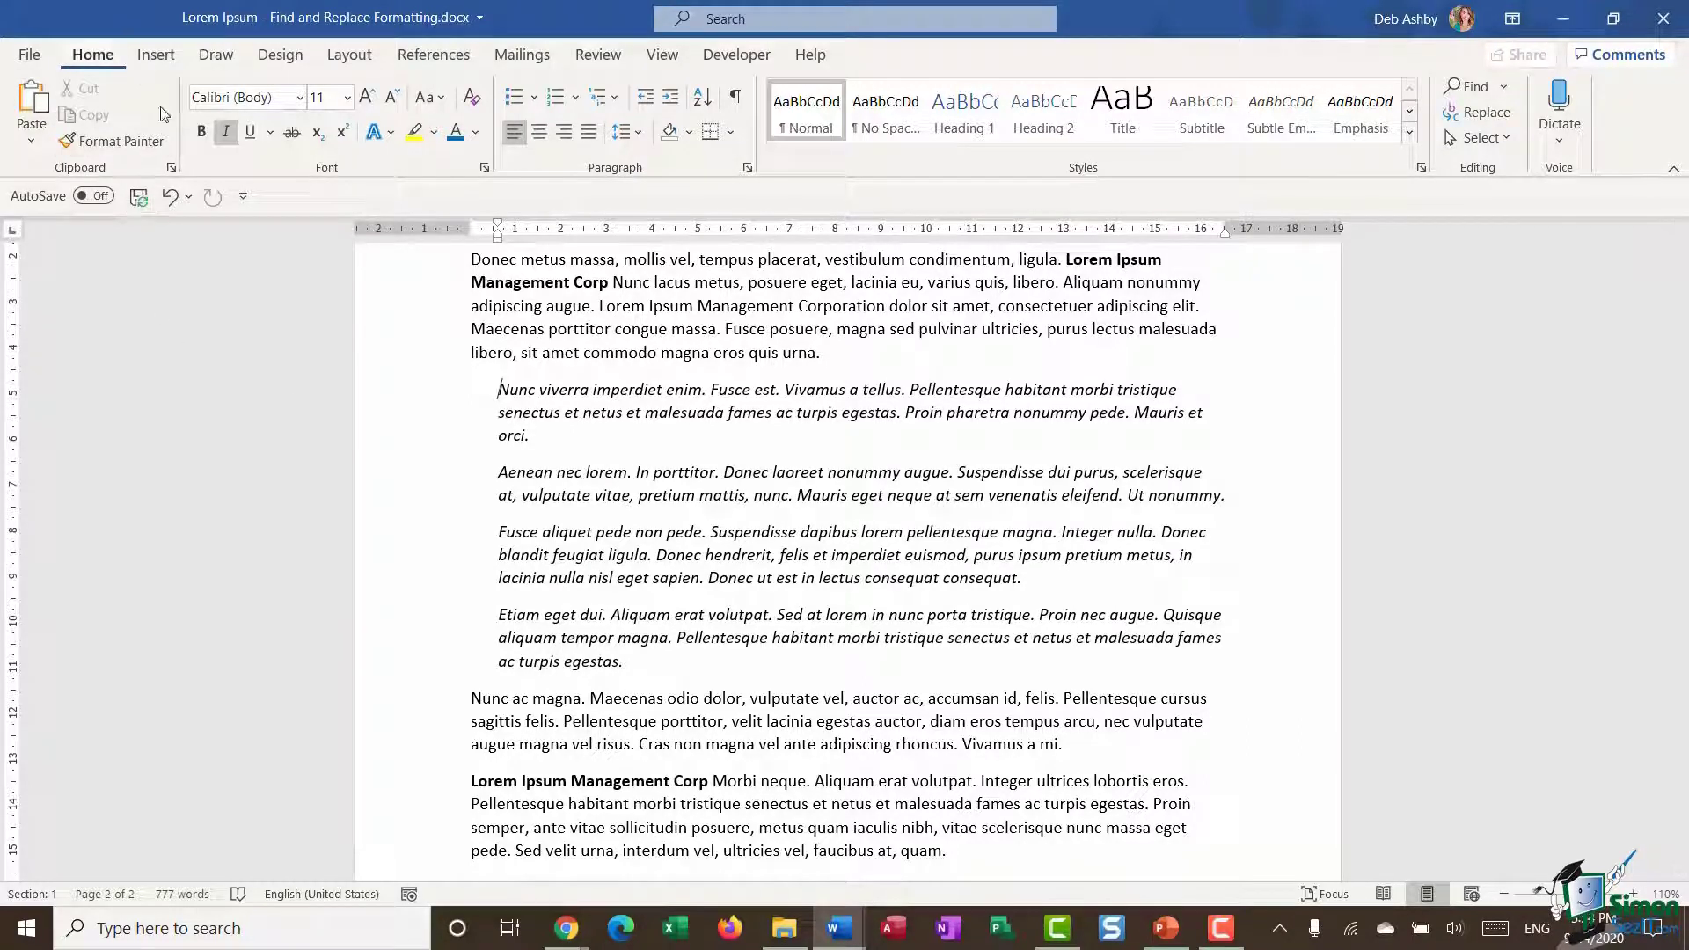
{"action": "left_click", "coordinate": [747, 170]}
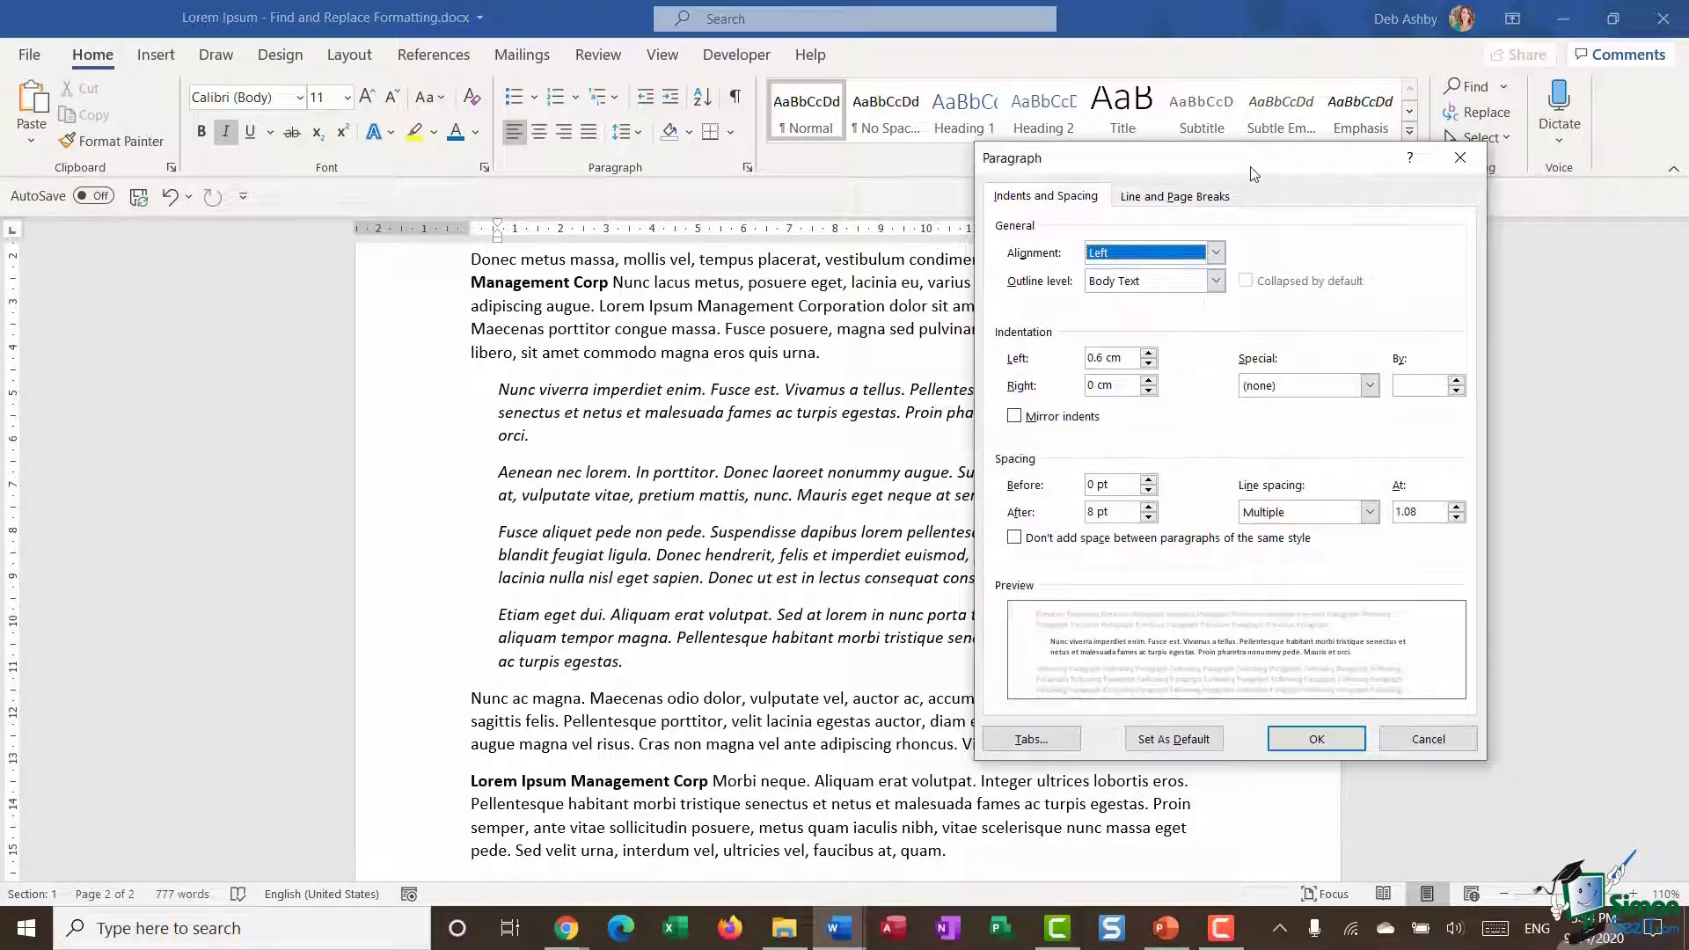
{"action": "left_click_drag", "start_coordinate": [1170, 180], "coordinate": [991, 167]}
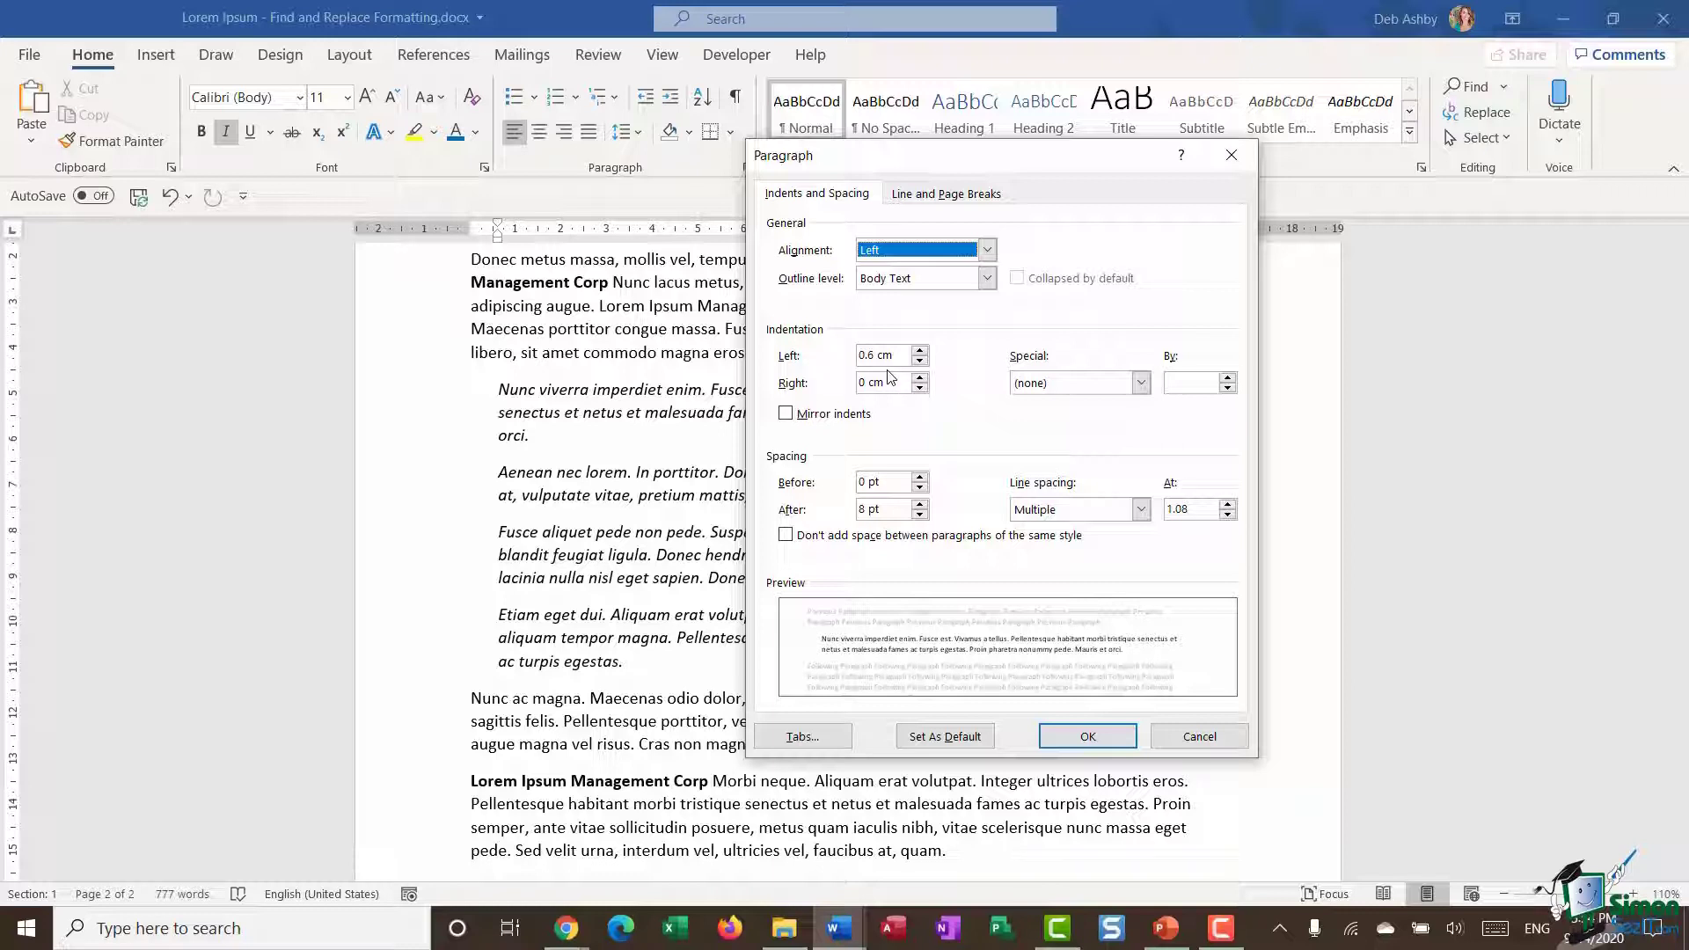
{"action": "left_click", "coordinate": [1213, 740]}
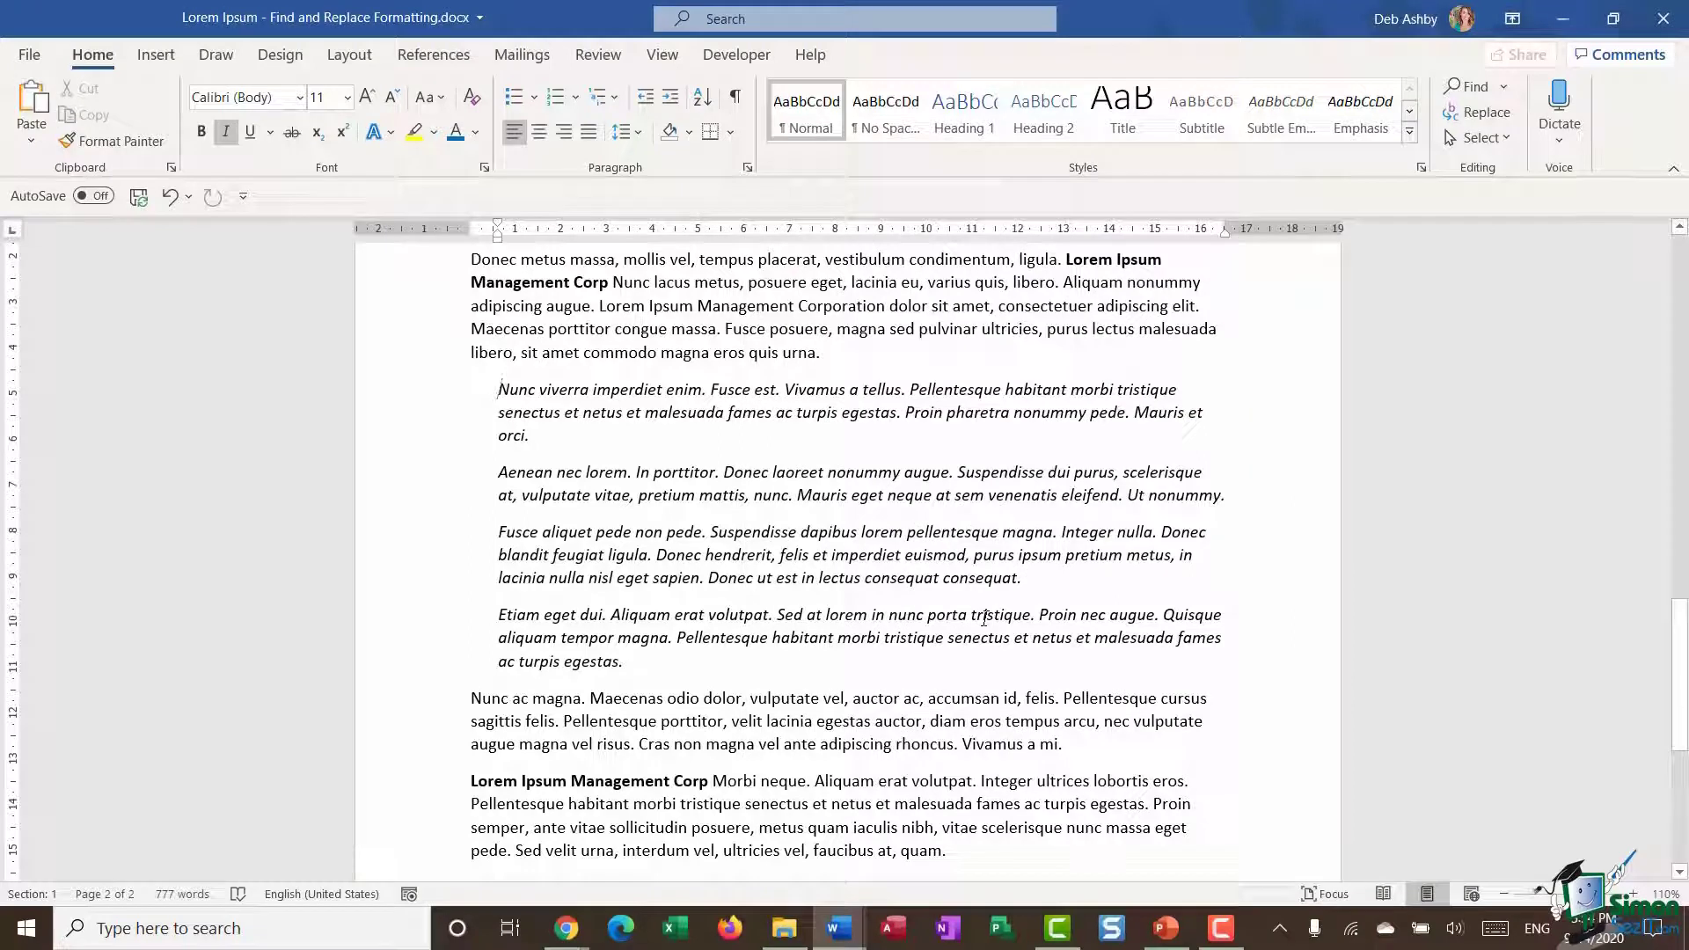
Step: Reopen Find and Replace and clear the text and formatting criteria from both the search and the replacement
{"action": "key", "text": "ctrl+h"}
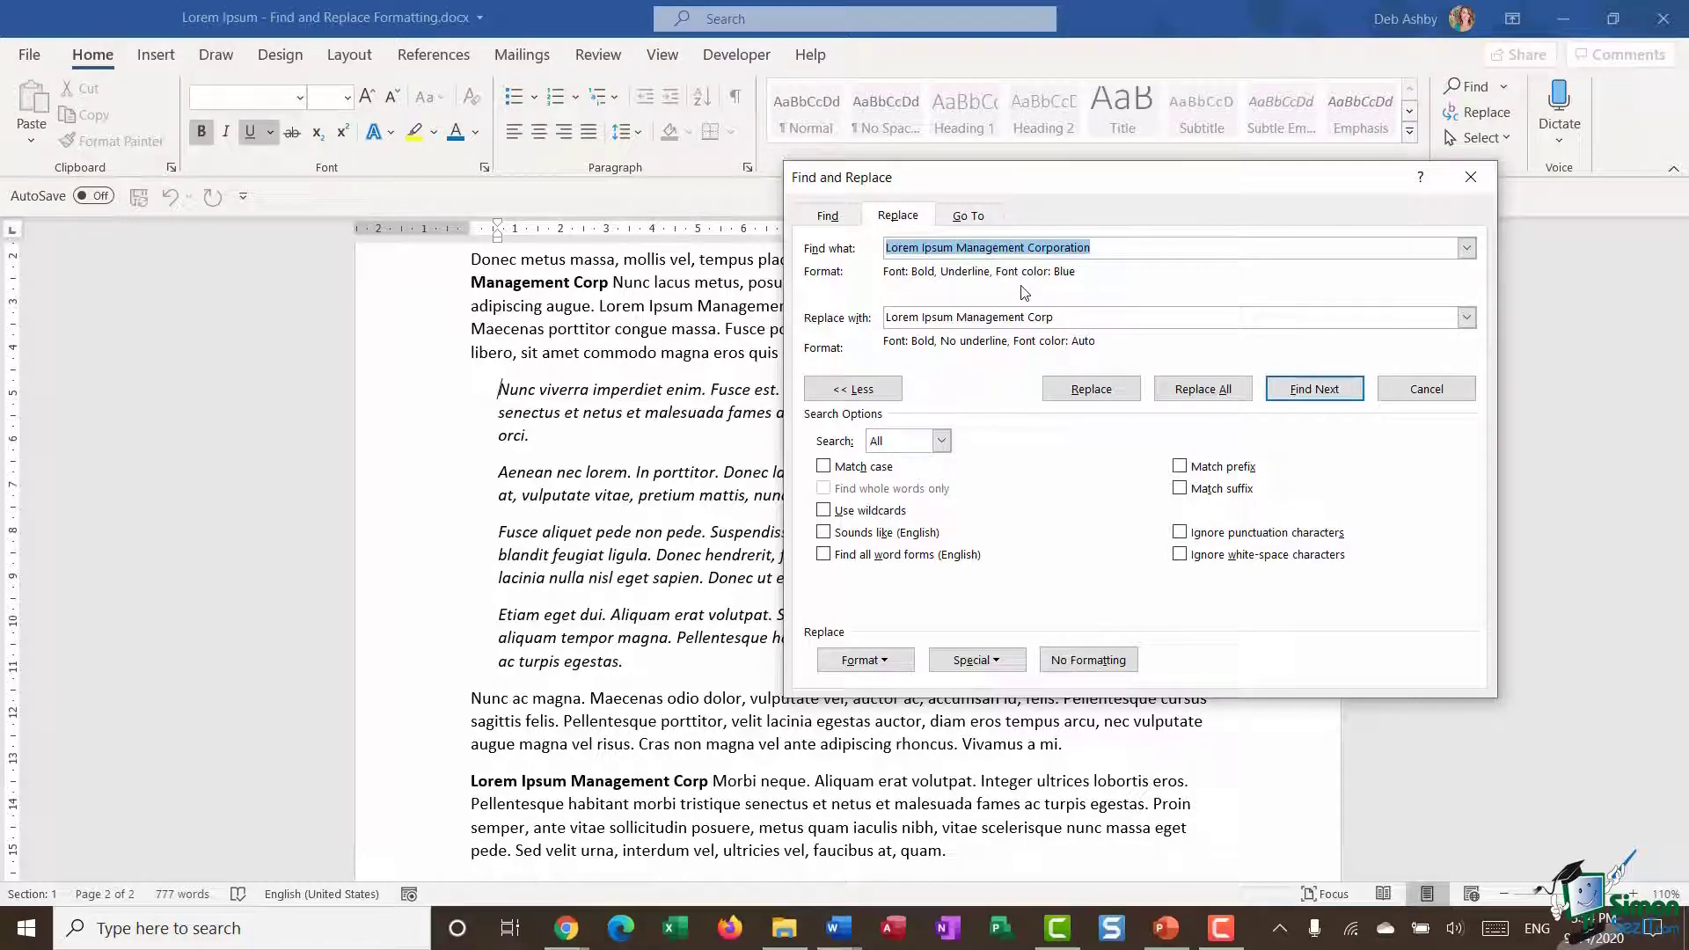
{"action": "key", "text": "Delete"}
{"action": "key", "text": "Tab"}
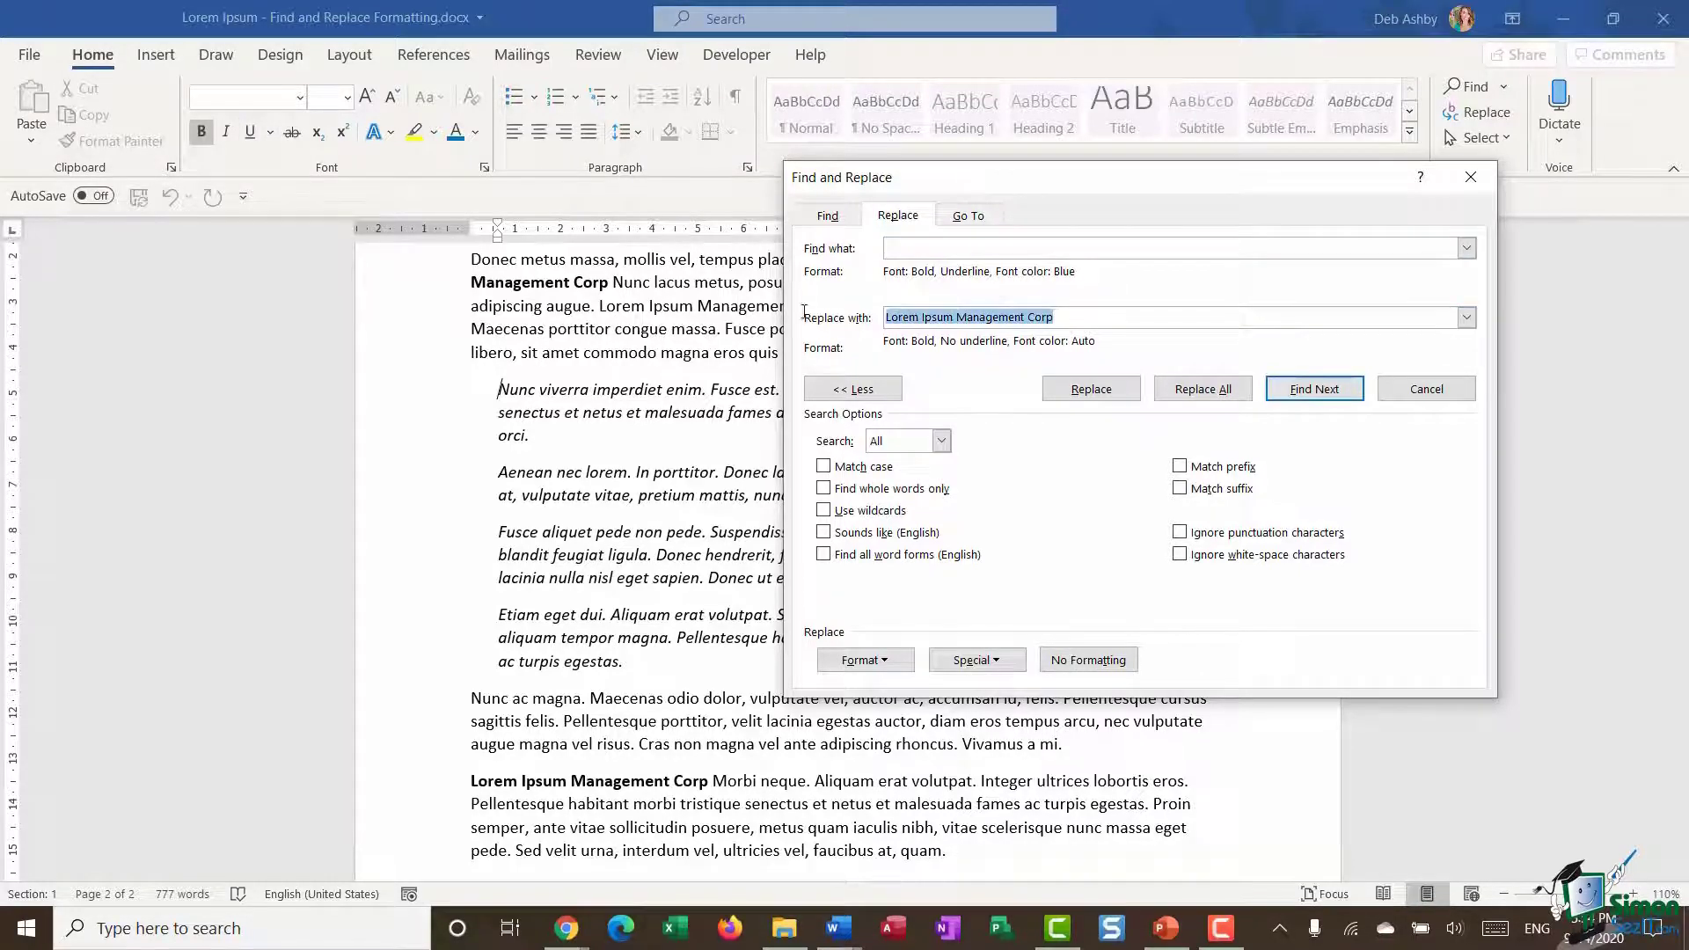
{"action": "key", "text": "Delete"}
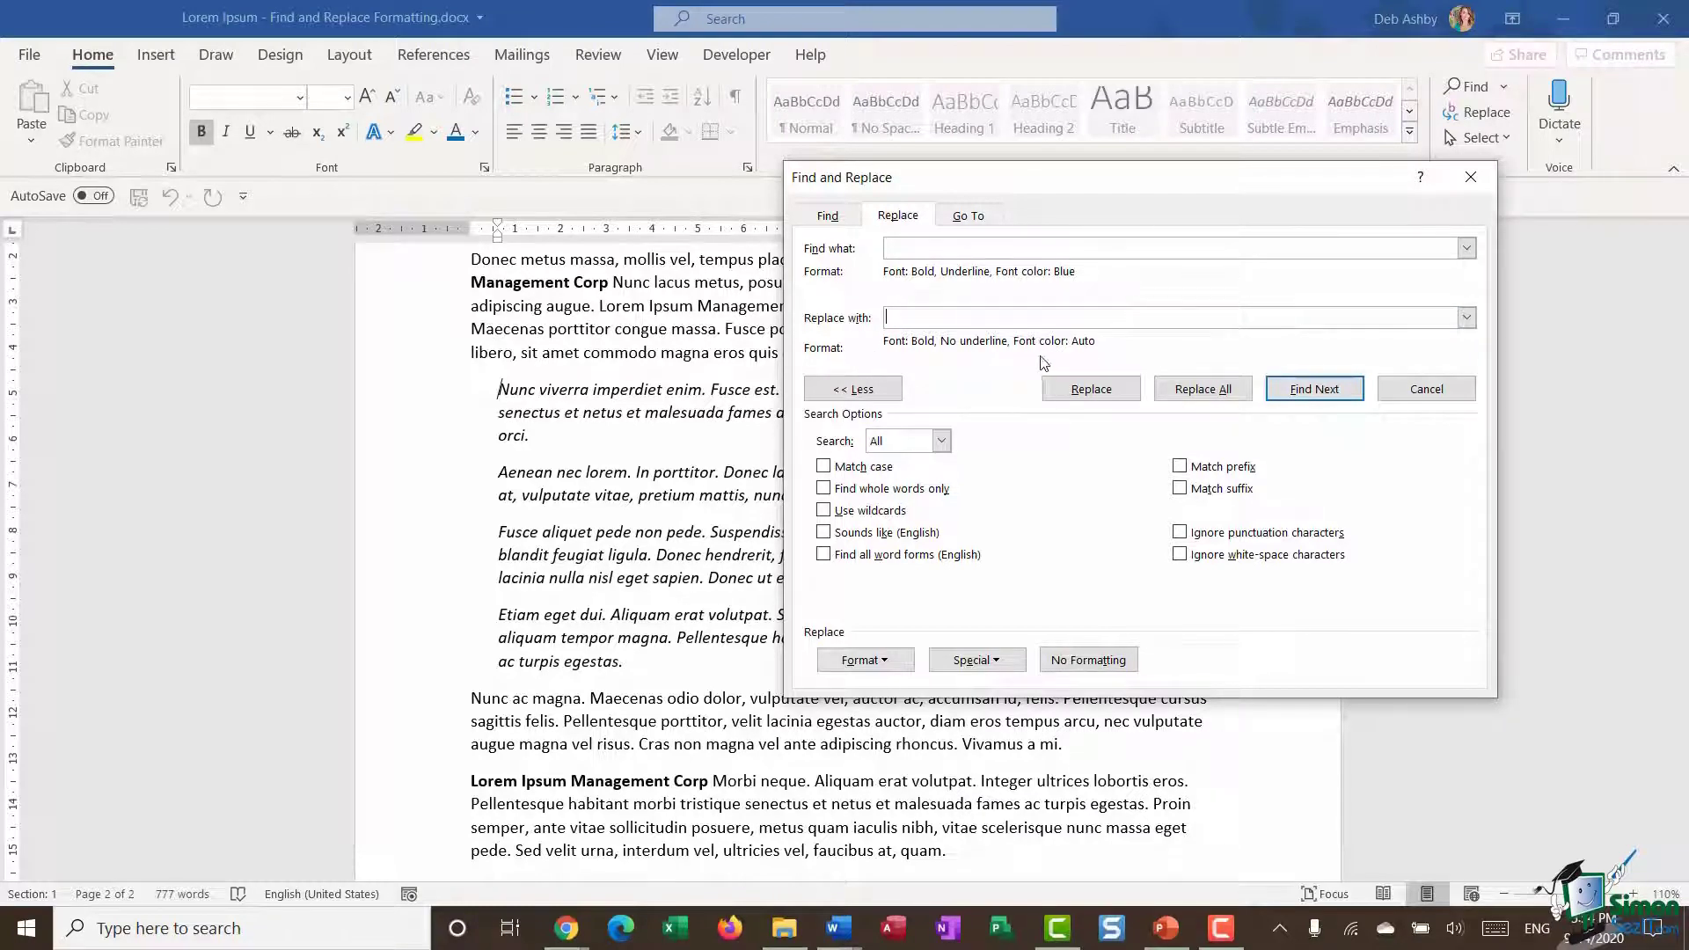
{"action": "left_click", "coordinate": [1078, 669]}
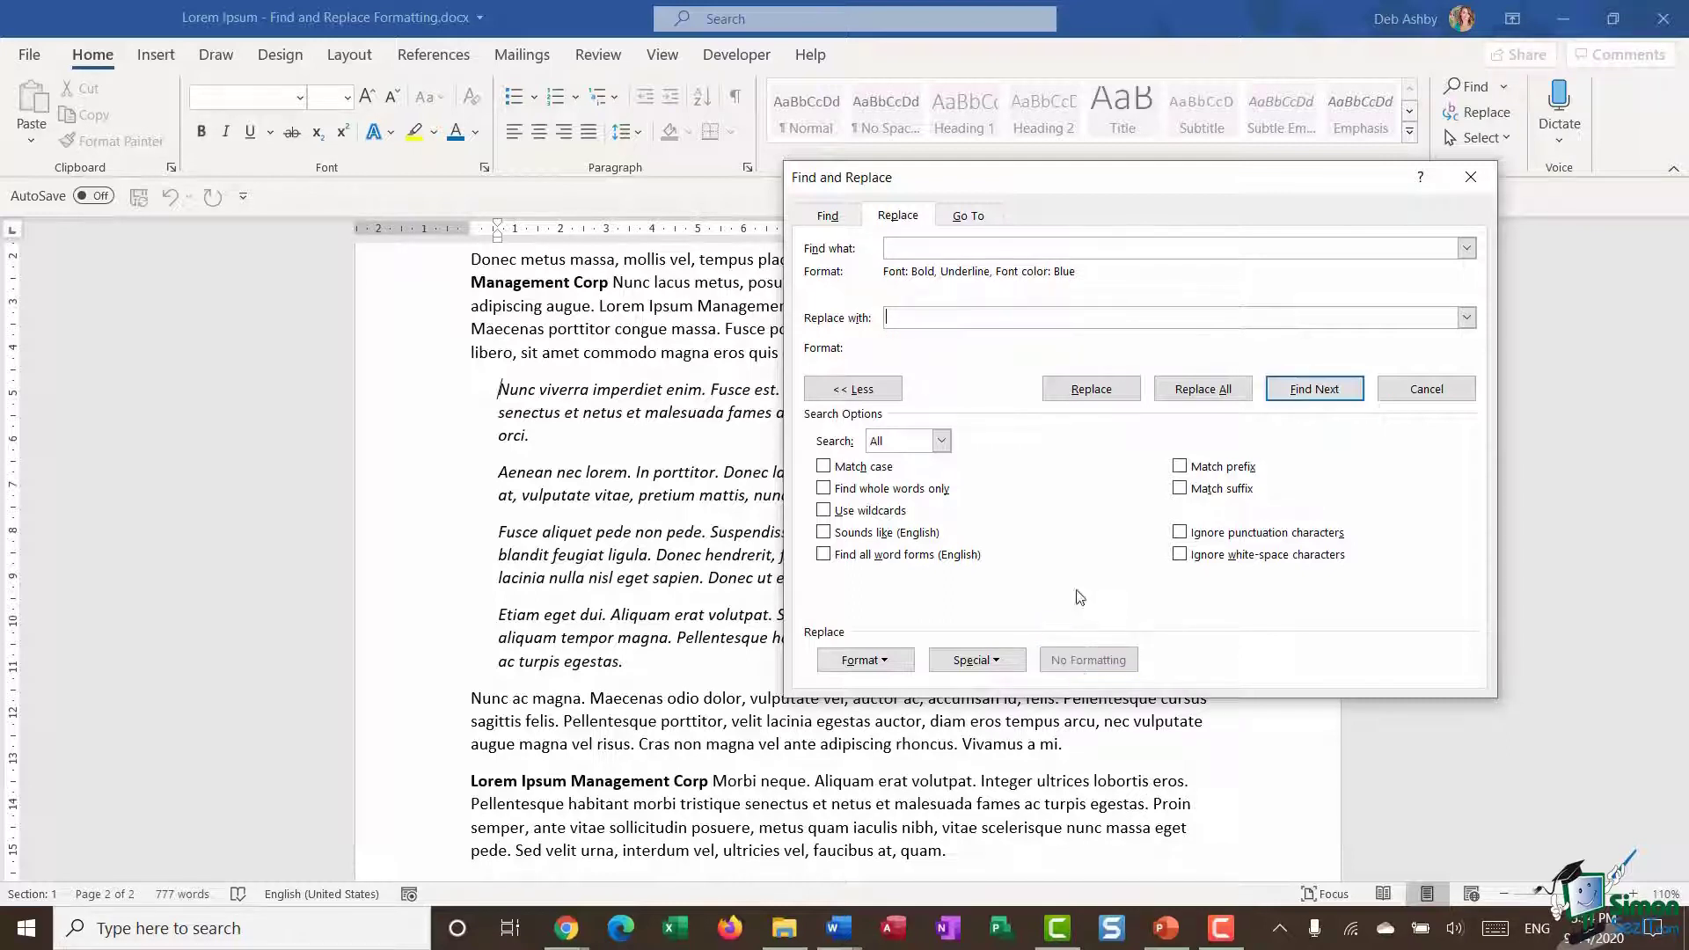
{"action": "left_click", "coordinate": [1027, 243]}
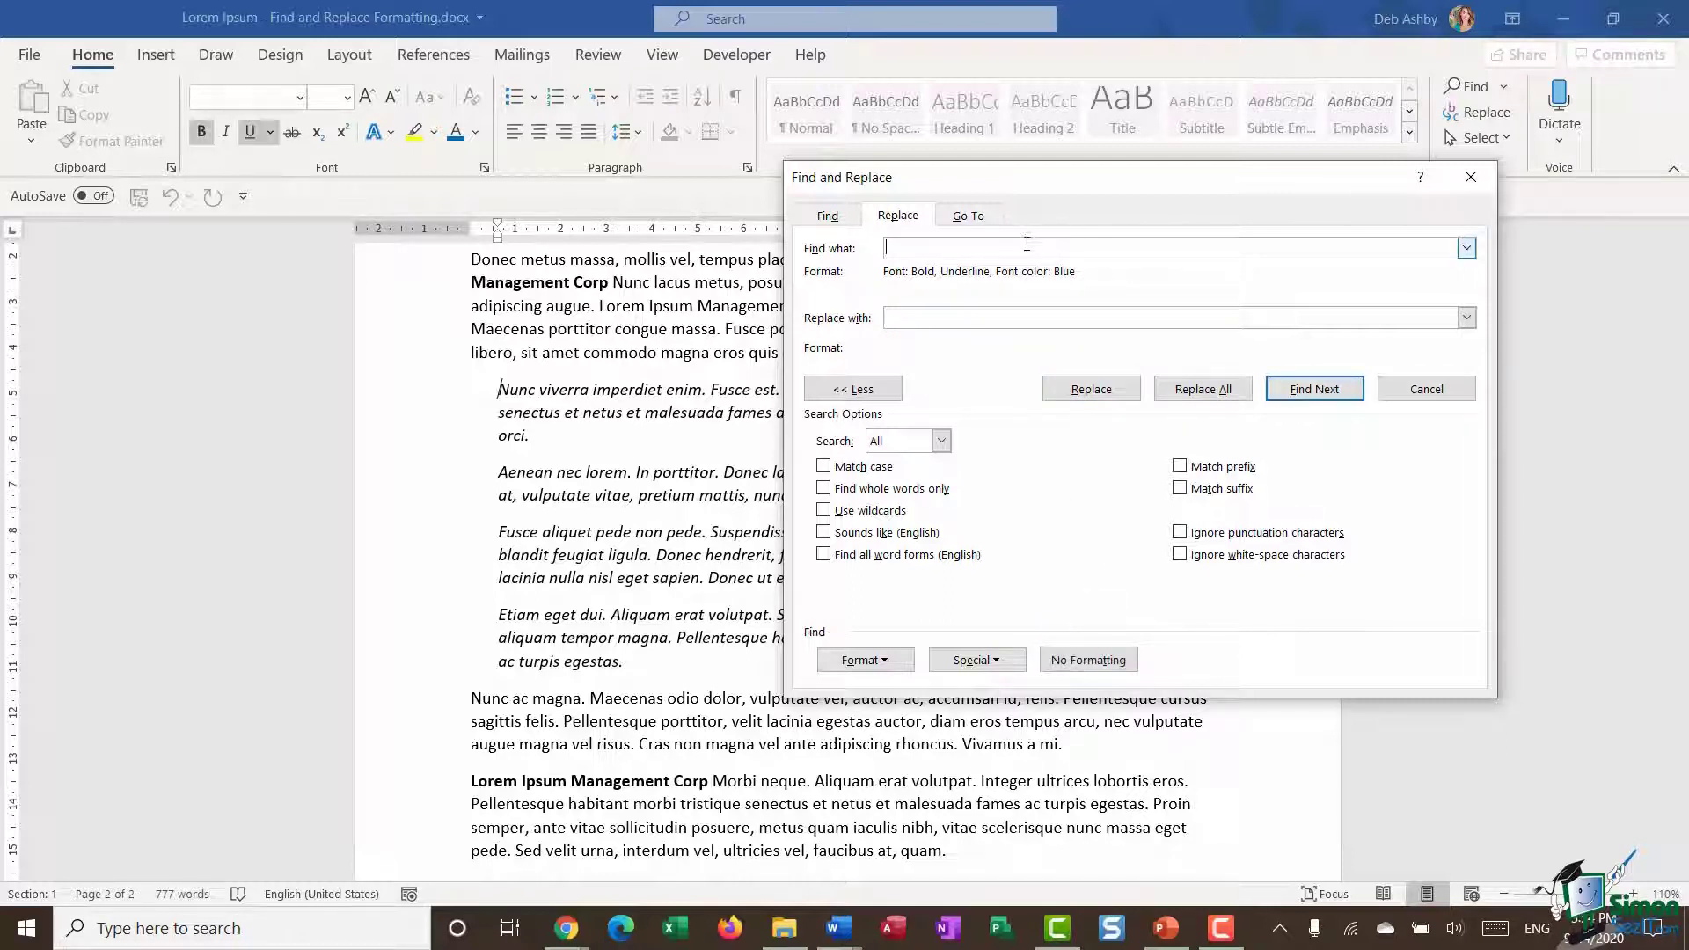
{"action": "left_click", "coordinate": [1089, 668]}
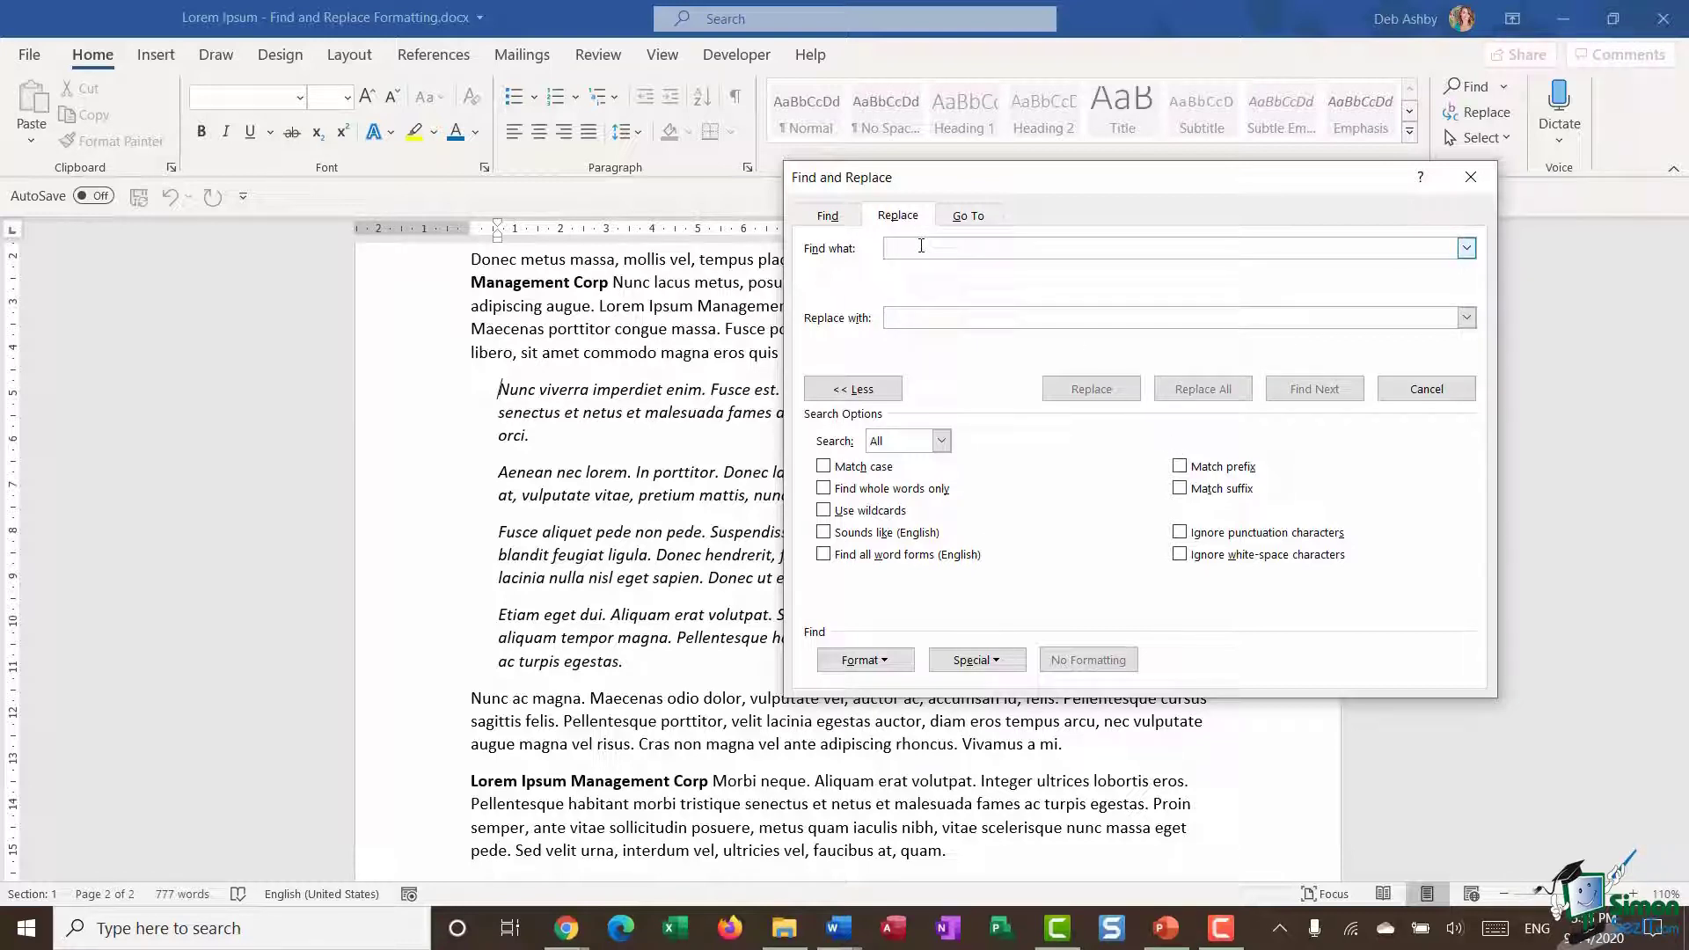
Step: Restrict the search to paragraphs with an inside indentation of 0.6 cm
{"action": "left_click", "coordinate": [884, 660]}
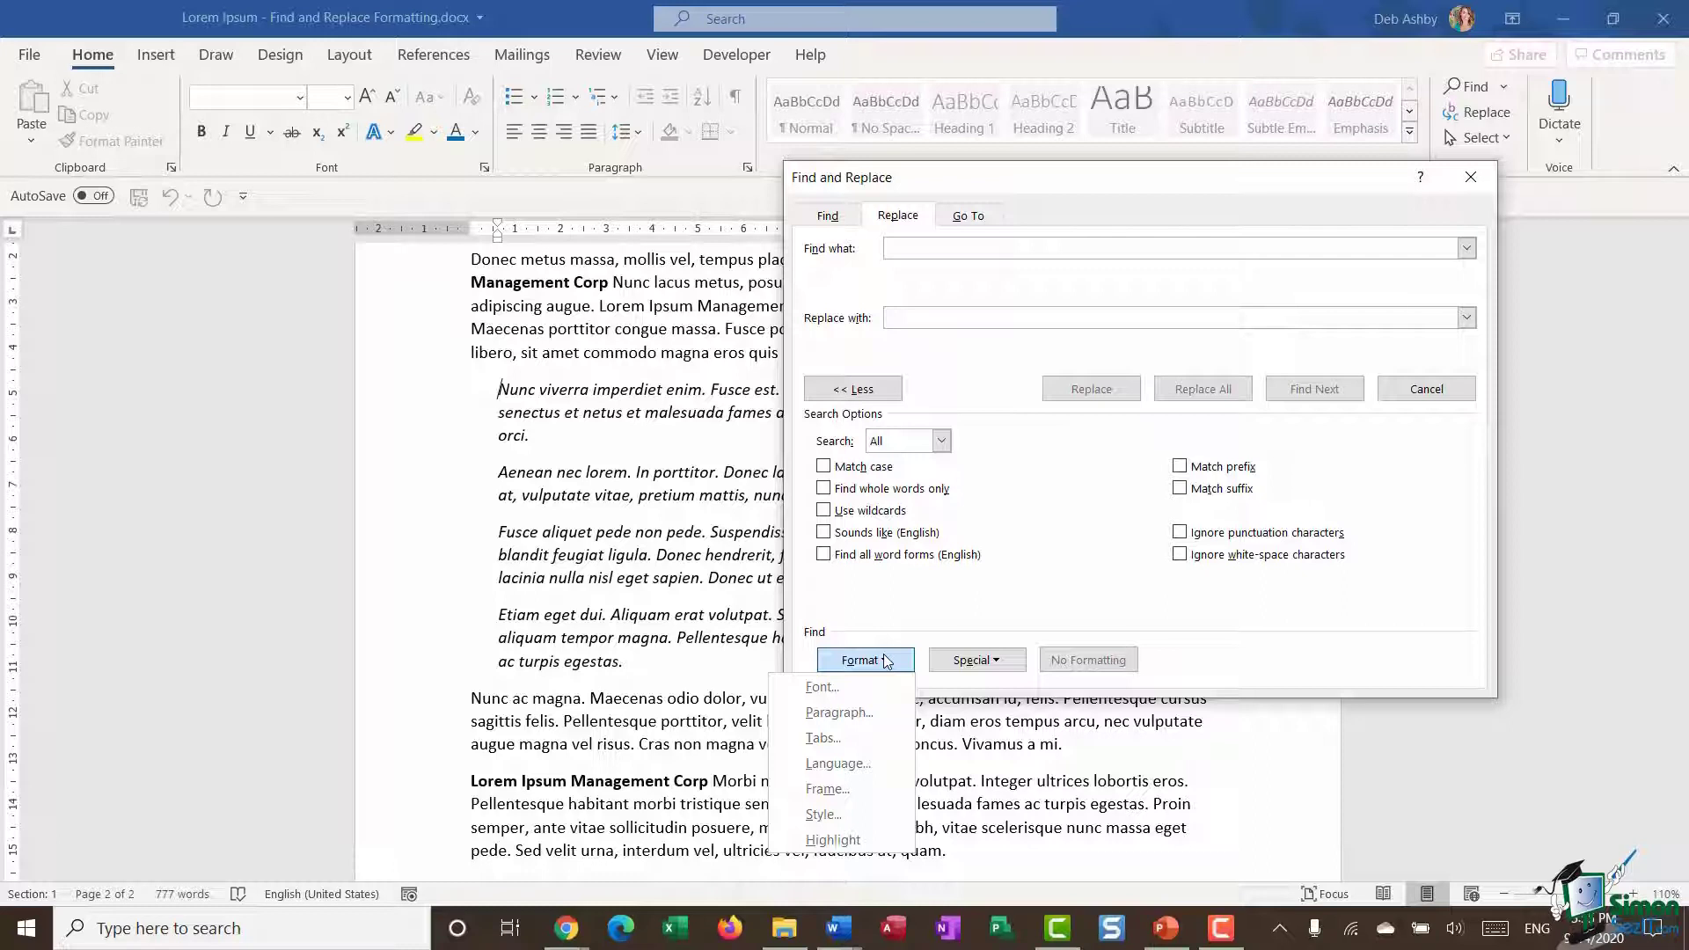
{"action": "left_click", "coordinate": [876, 709]}
{"action": "left_click_drag", "start_coordinate": [1003, 158], "coordinate": [1259, 151]}
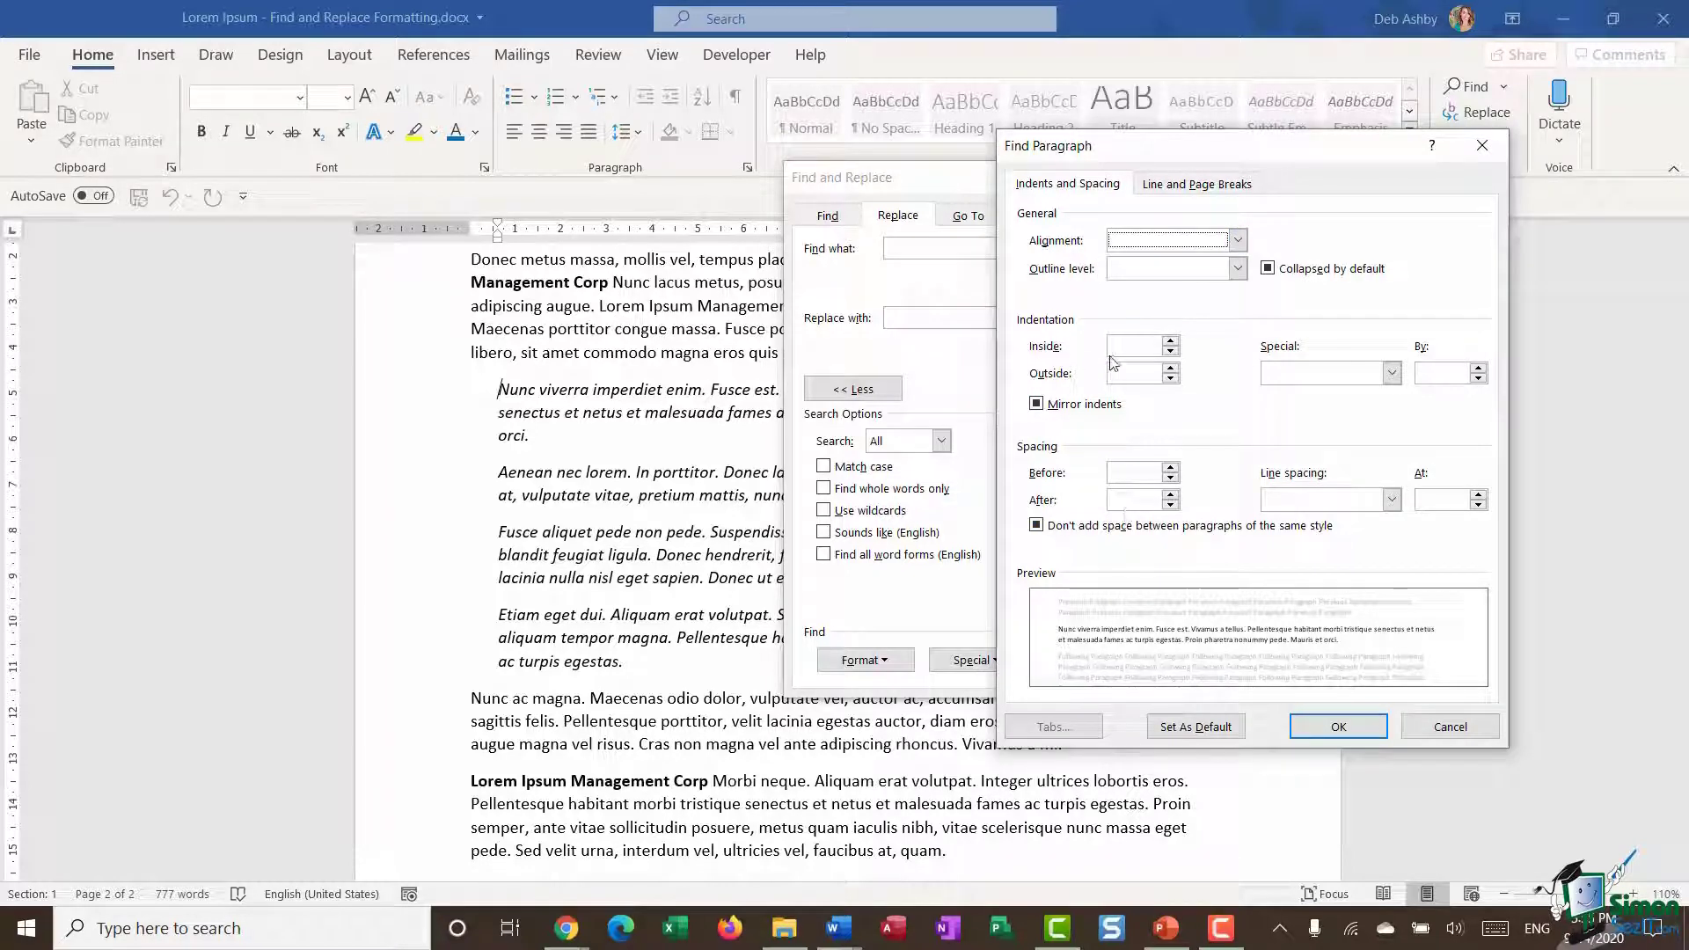
{"action": "left_click", "coordinate": [1171, 341]}
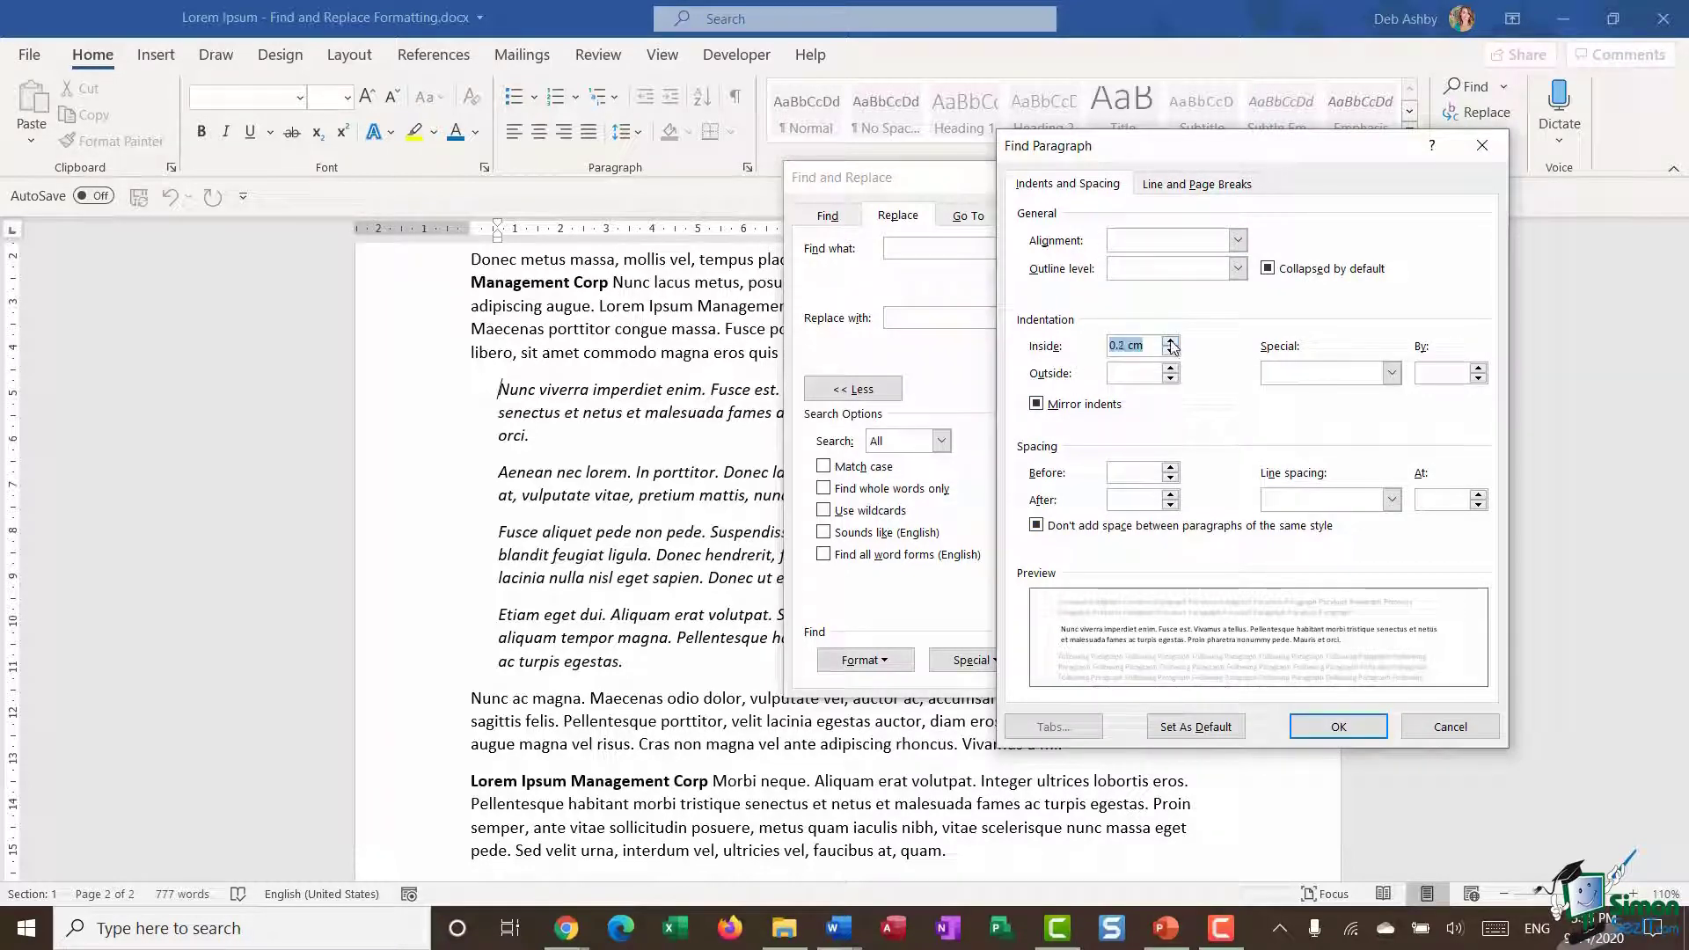
{"action": "left_click", "coordinate": [1171, 342]}
{"action": "left_click", "coordinate": [1171, 342]}
{"action": "left_click", "coordinate": [1172, 341]}
{"action": "left_click", "coordinate": [1172, 342]}
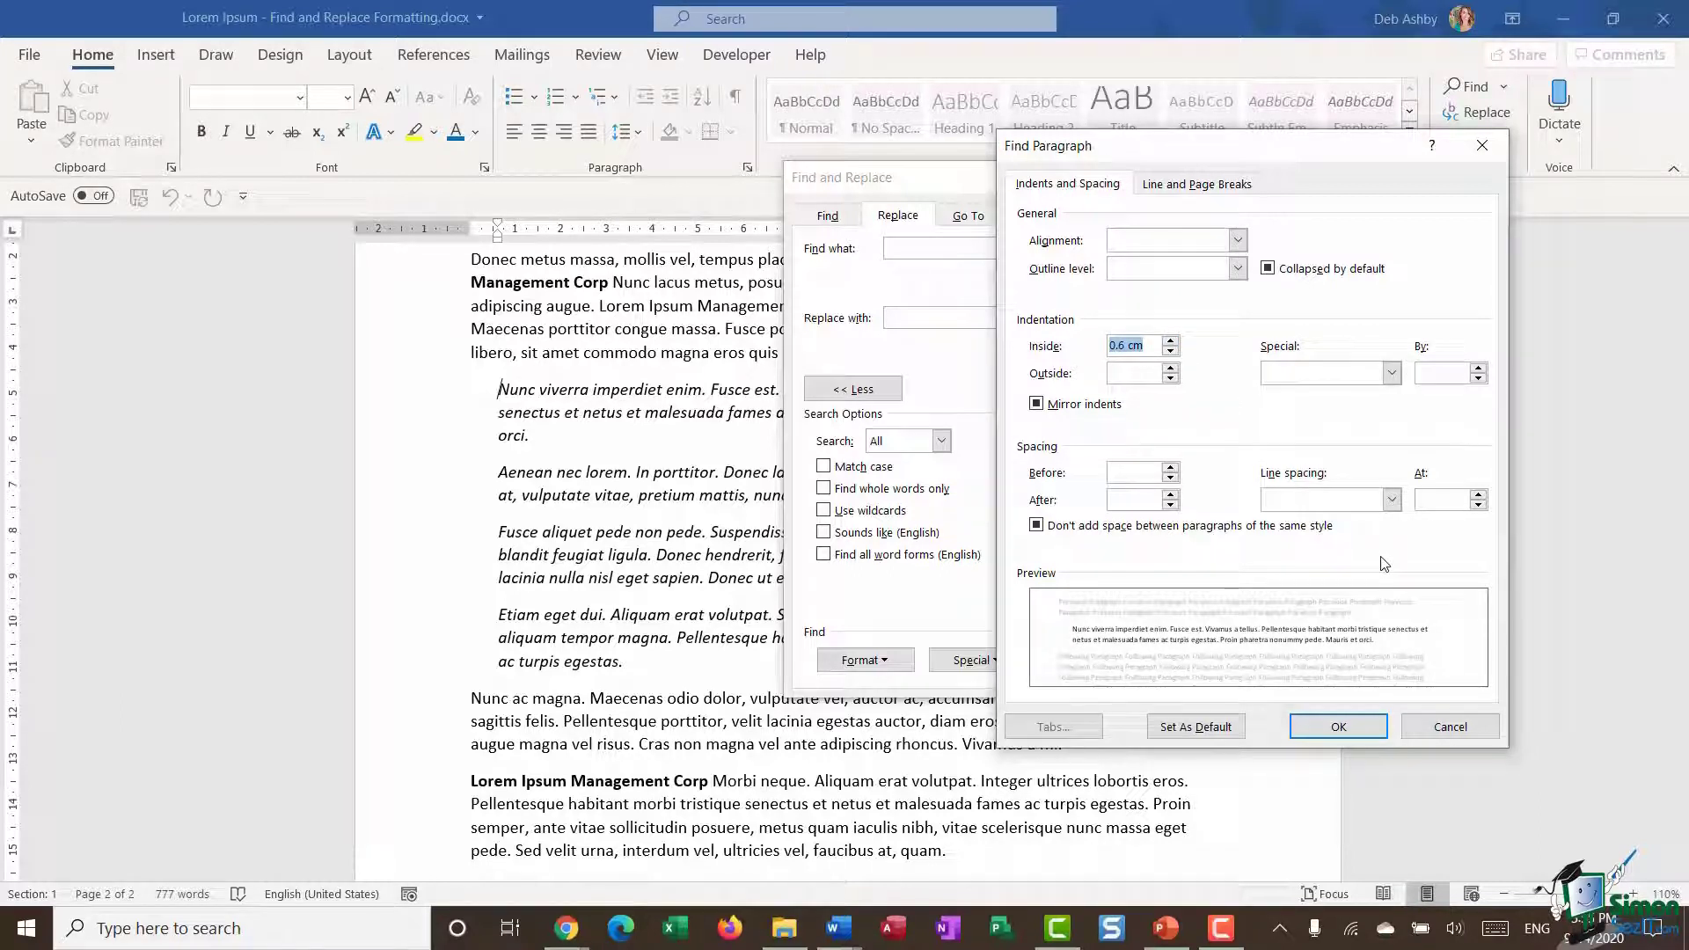
{"action": "left_click", "coordinate": [1361, 737]}
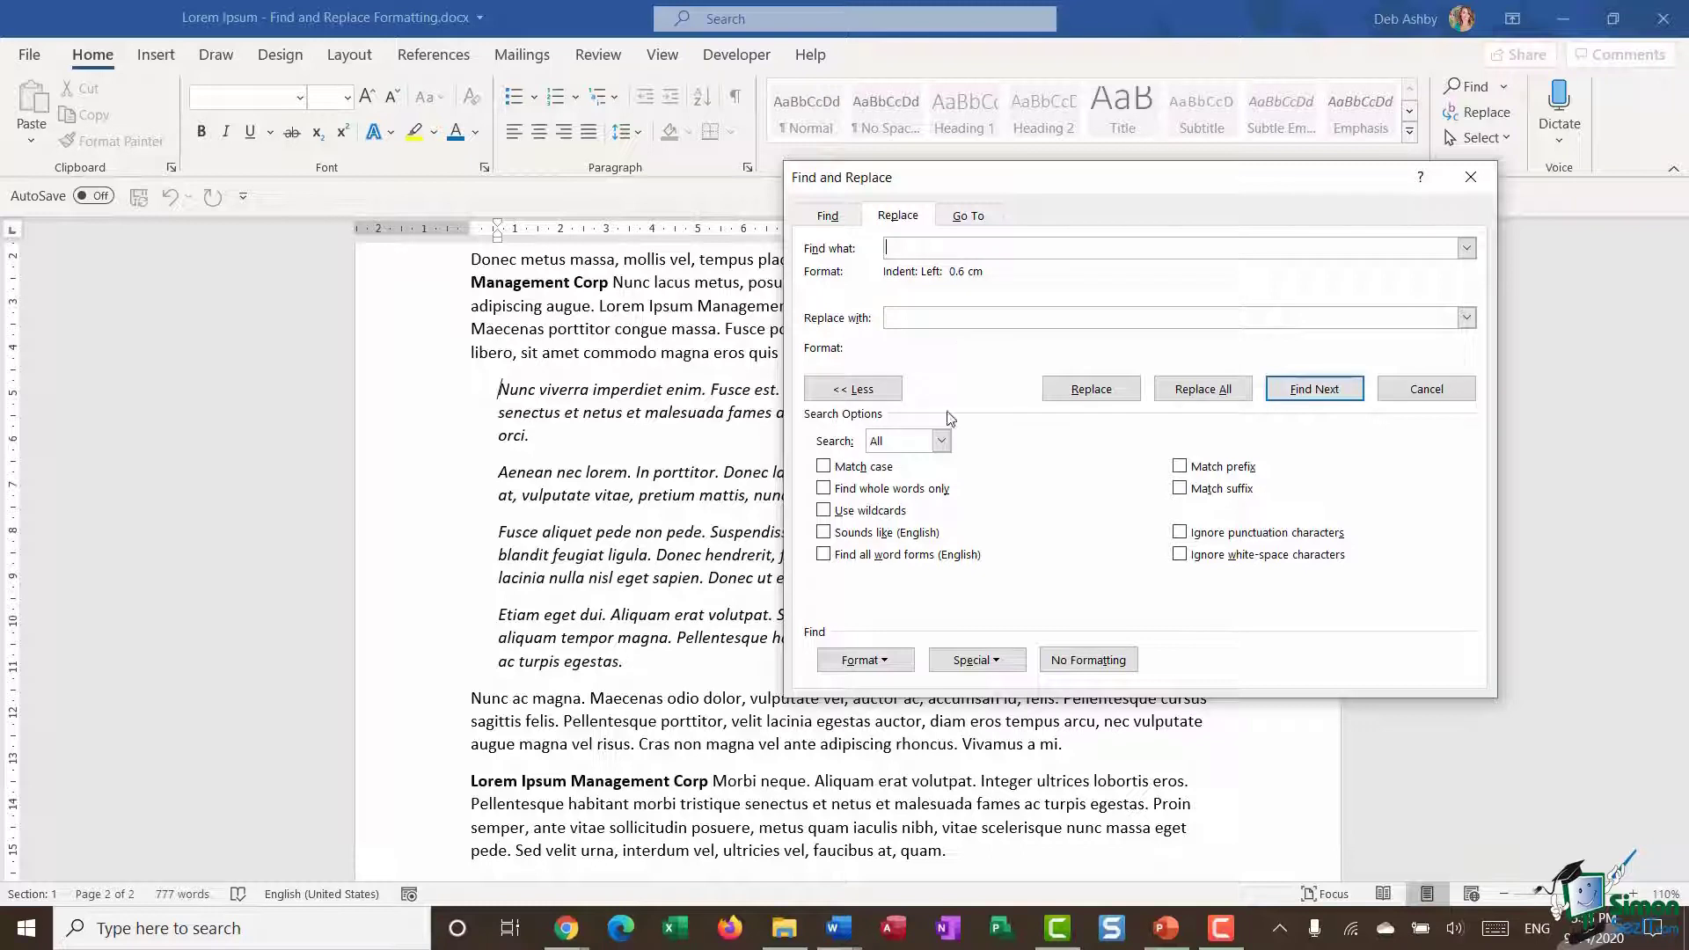
Step: Add the Italic font style to the search criteria alongside the paragraph indentation
{"action": "left_click", "coordinate": [890, 664]}
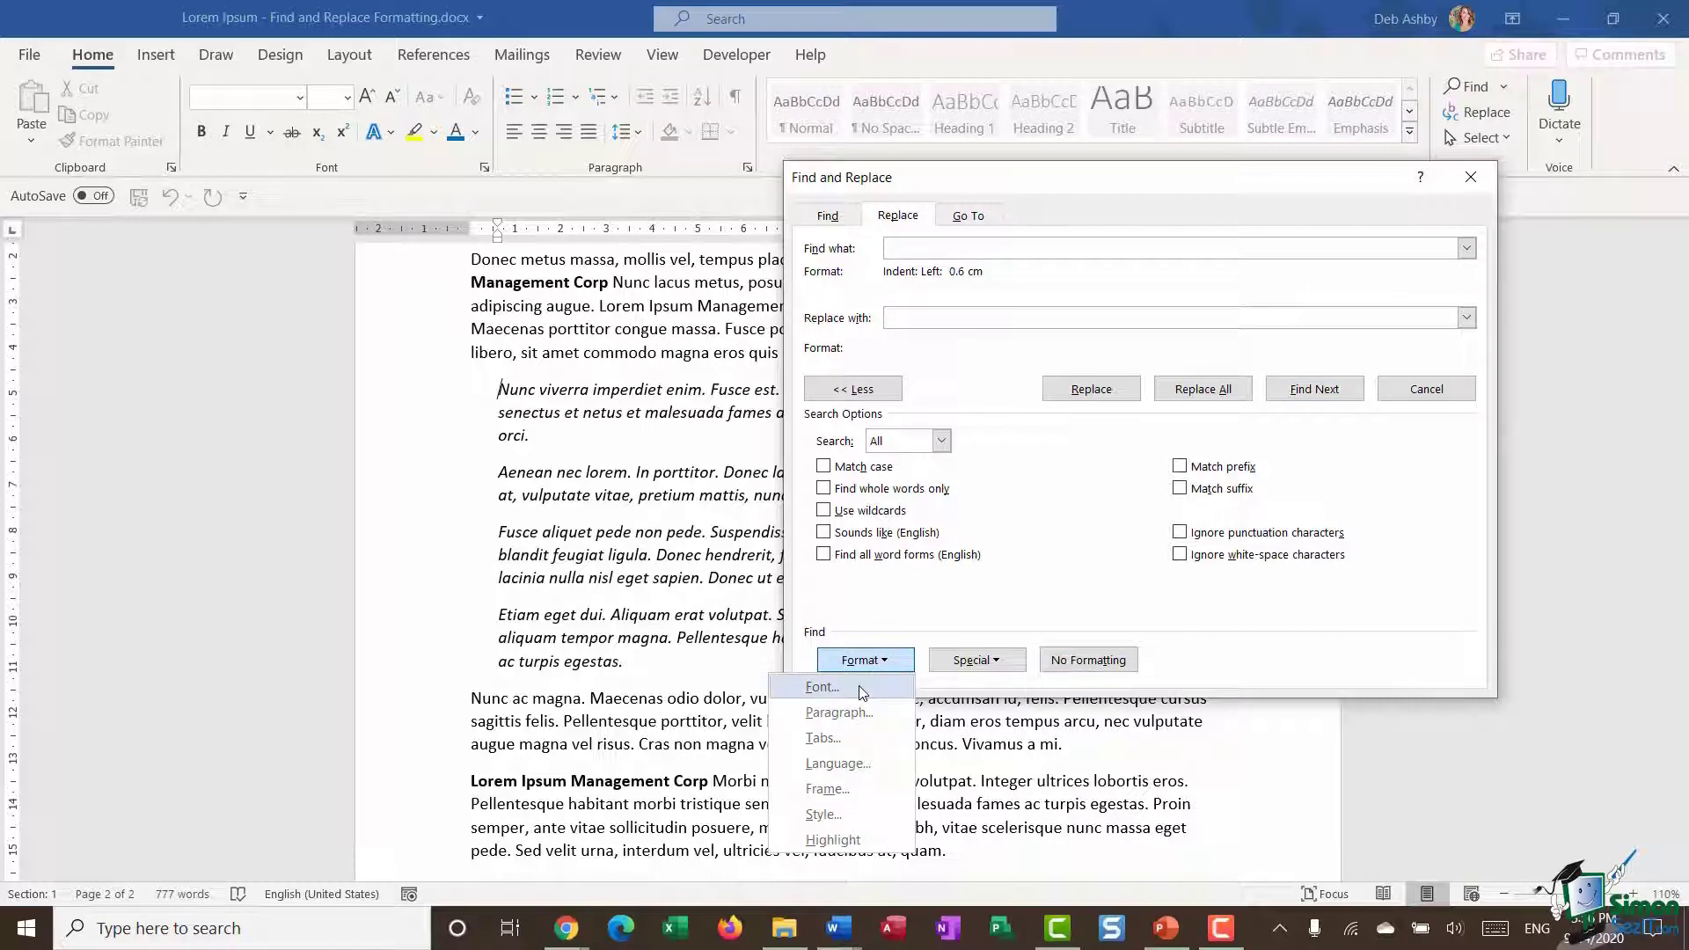
{"action": "left_click", "coordinate": [862, 689]}
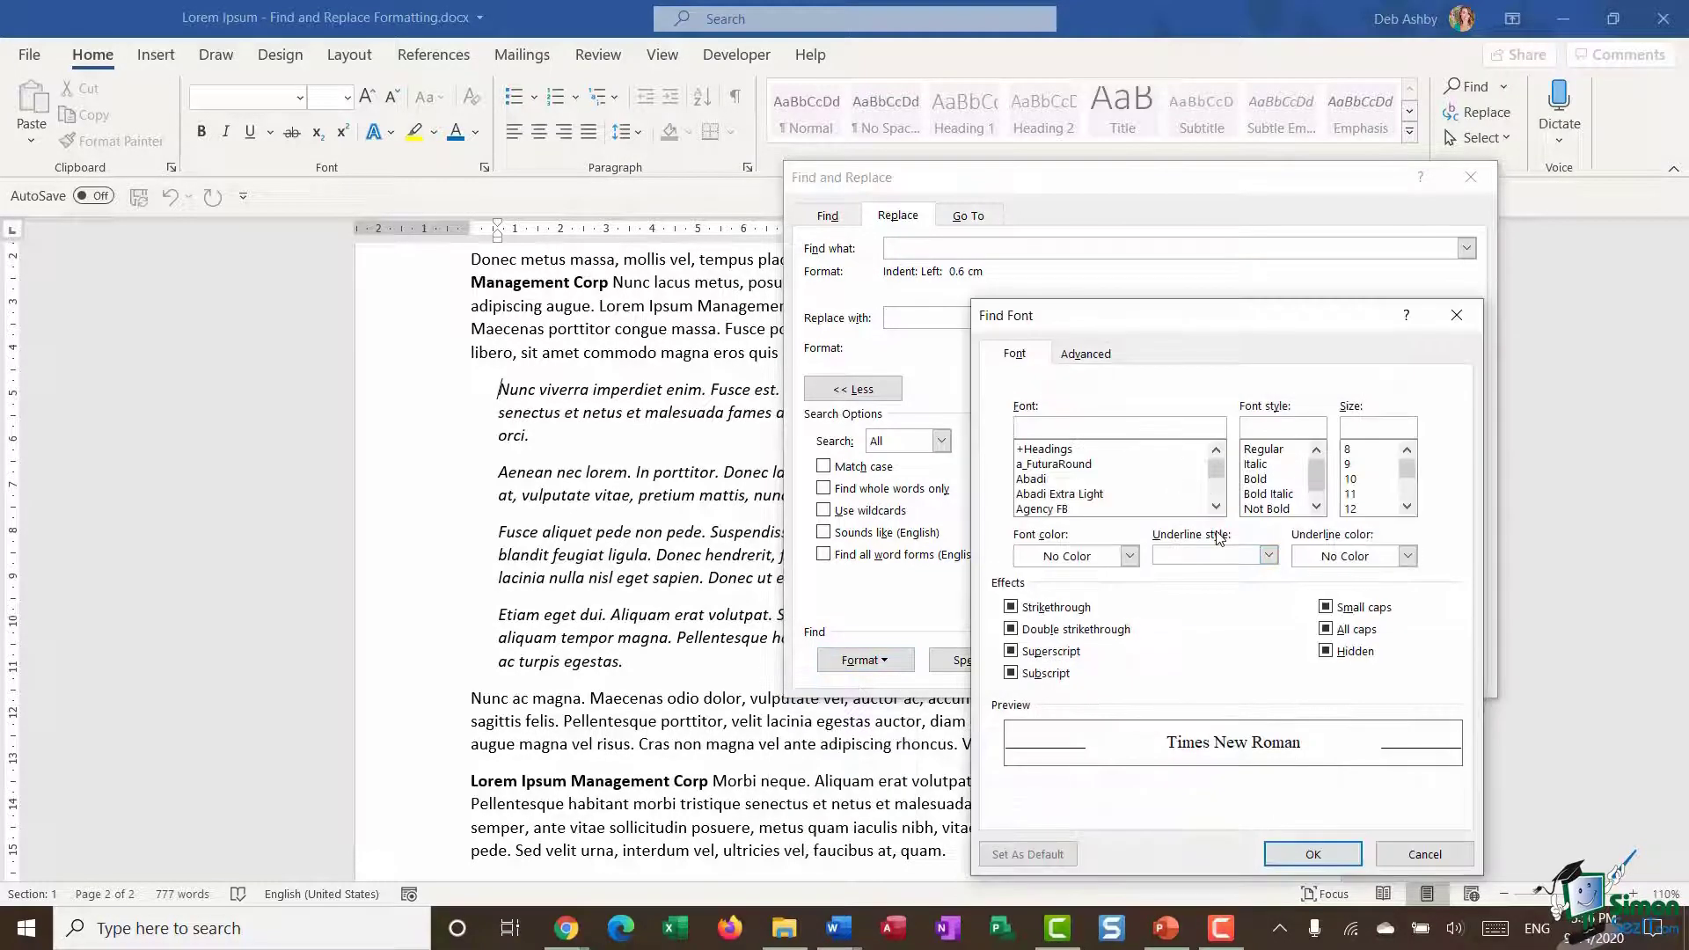
{"action": "left_click", "coordinate": [1258, 464]}
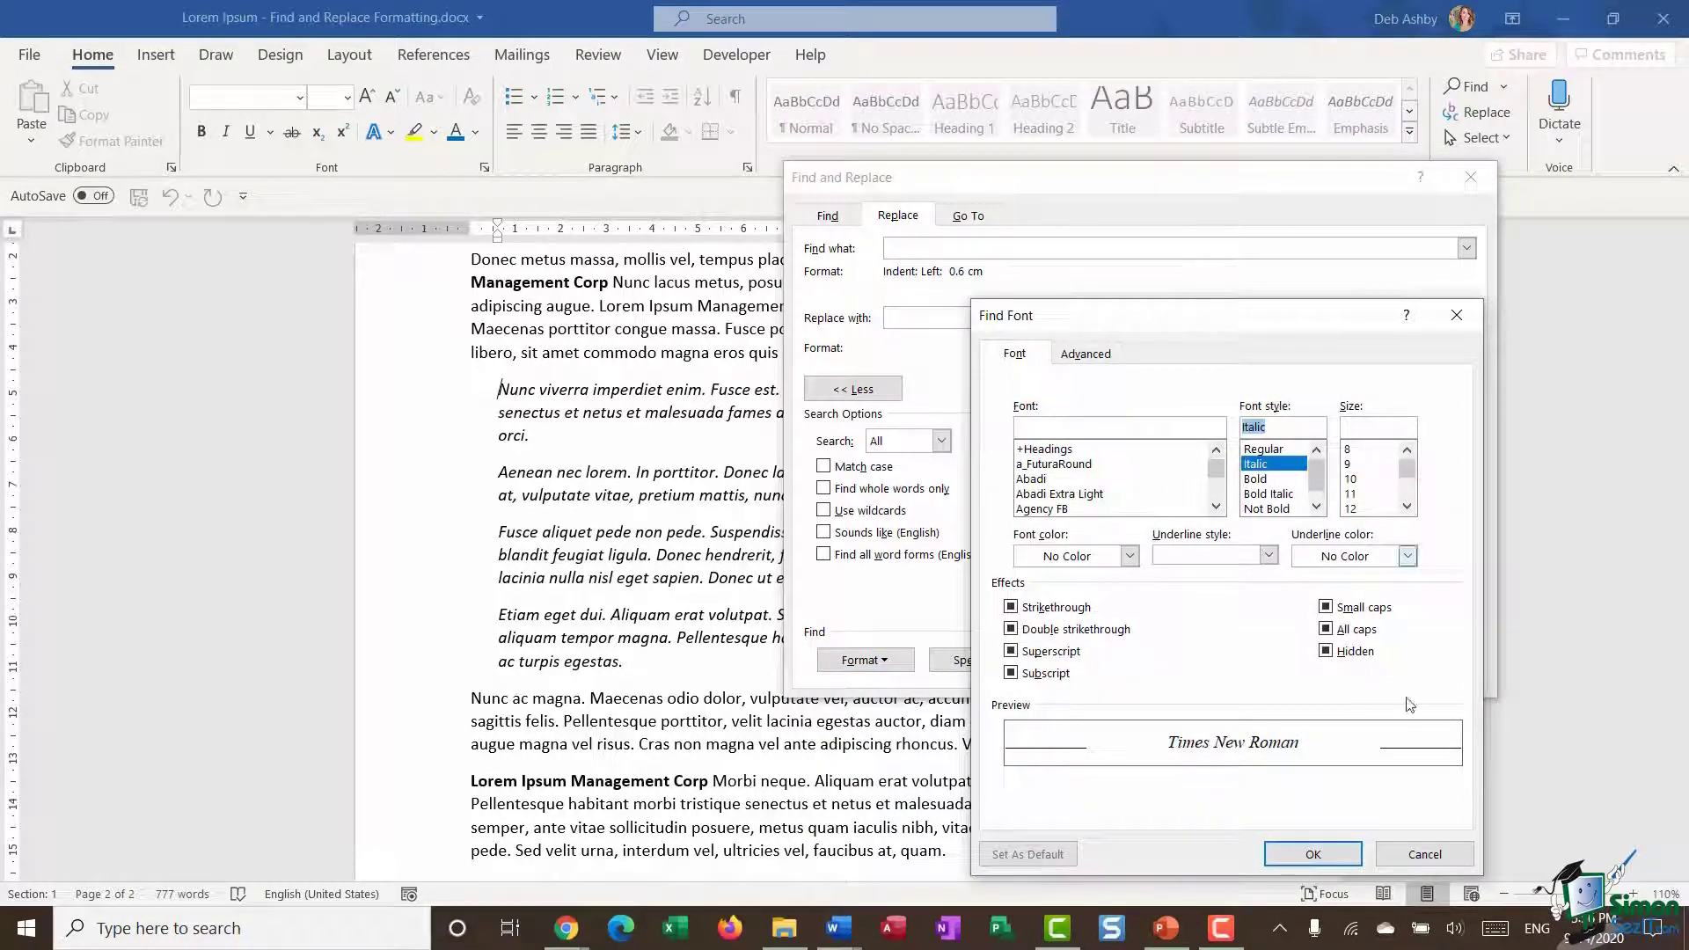
{"action": "left_click", "coordinate": [1320, 854]}
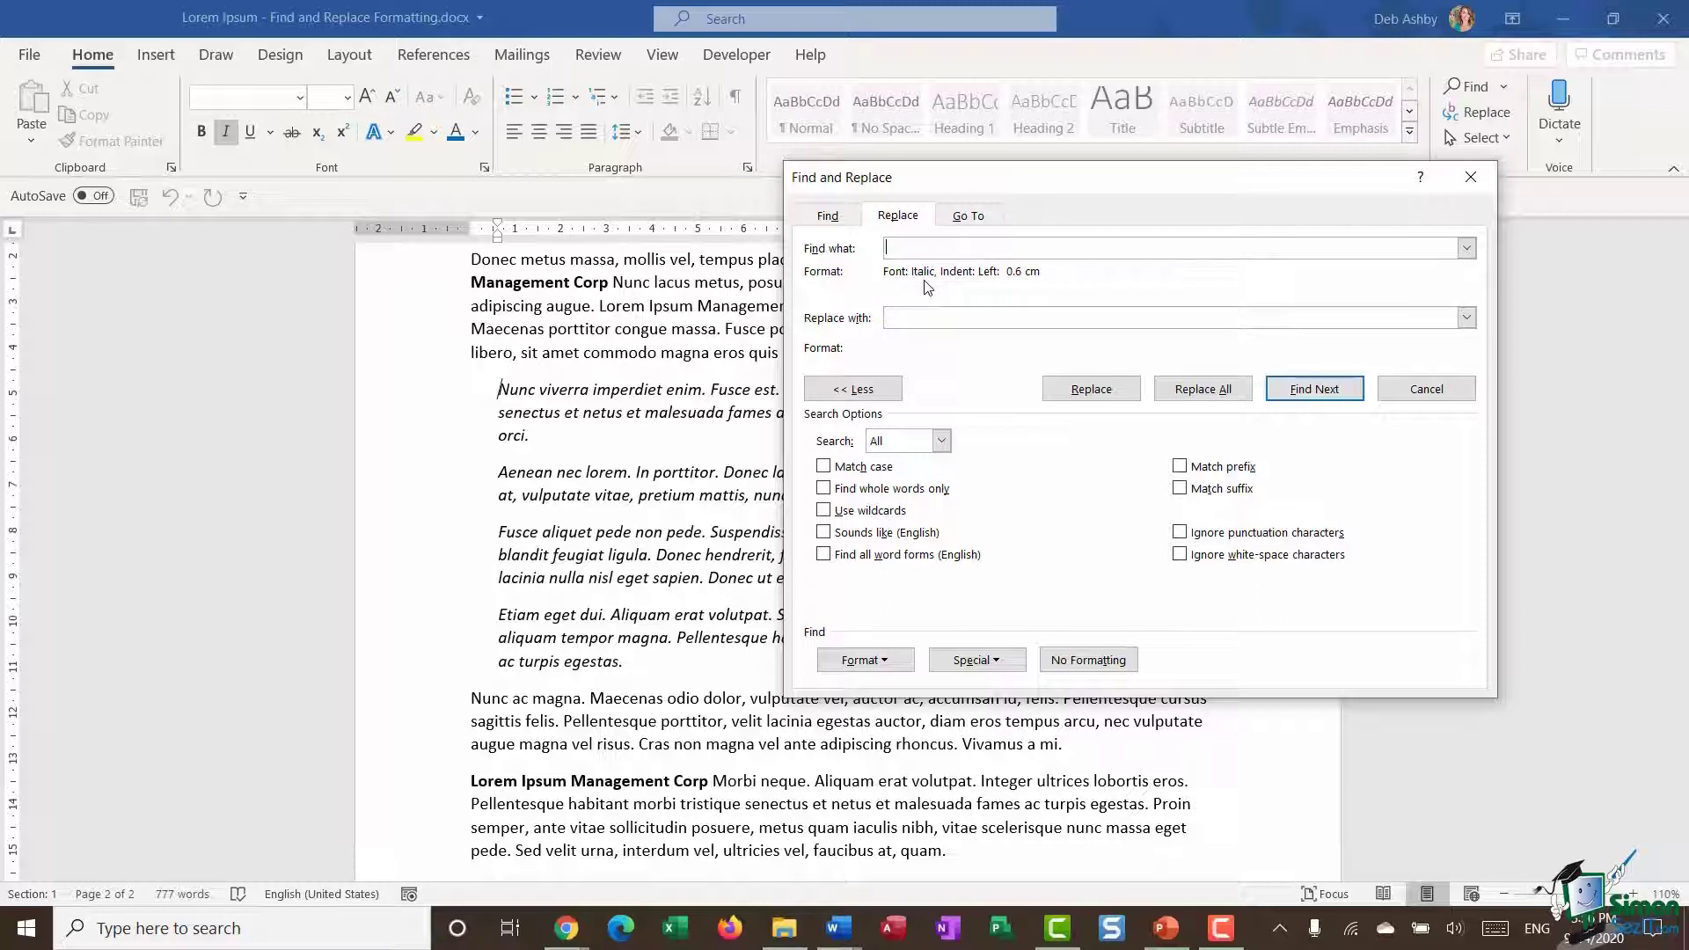
Step: Set the replacement formatting to the Regular font style, leaving the replacement text empty
{"action": "left_click", "coordinate": [905, 321]}
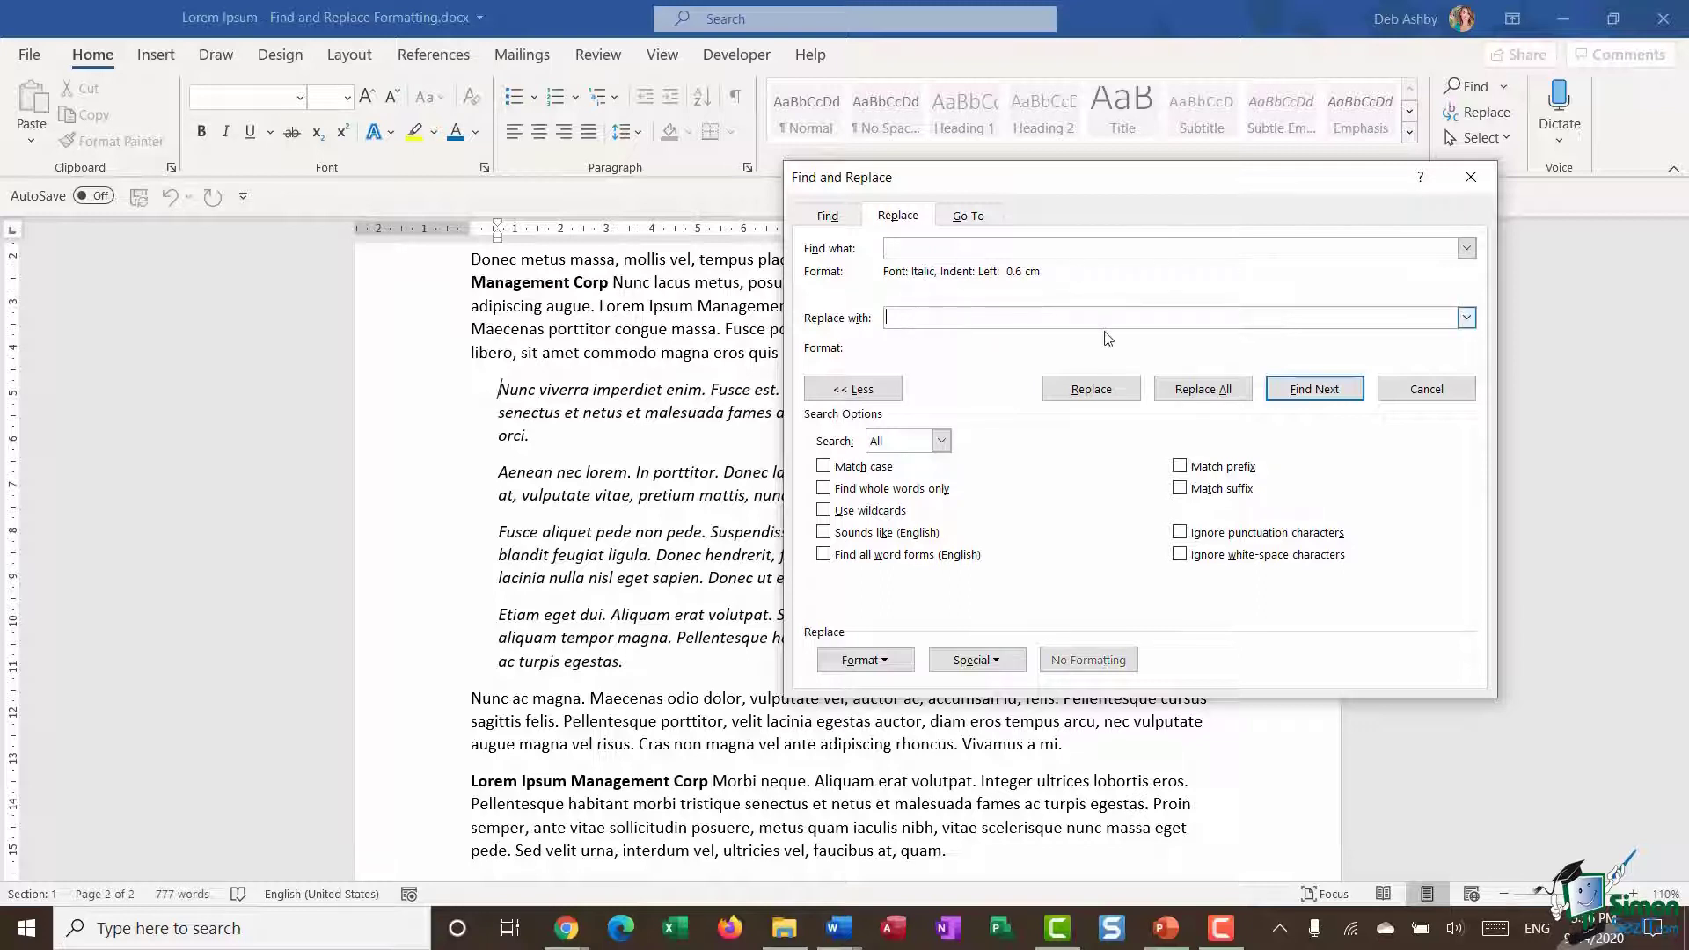
{"action": "left_click", "coordinate": [889, 662]}
{"action": "left_click", "coordinate": [858, 684]}
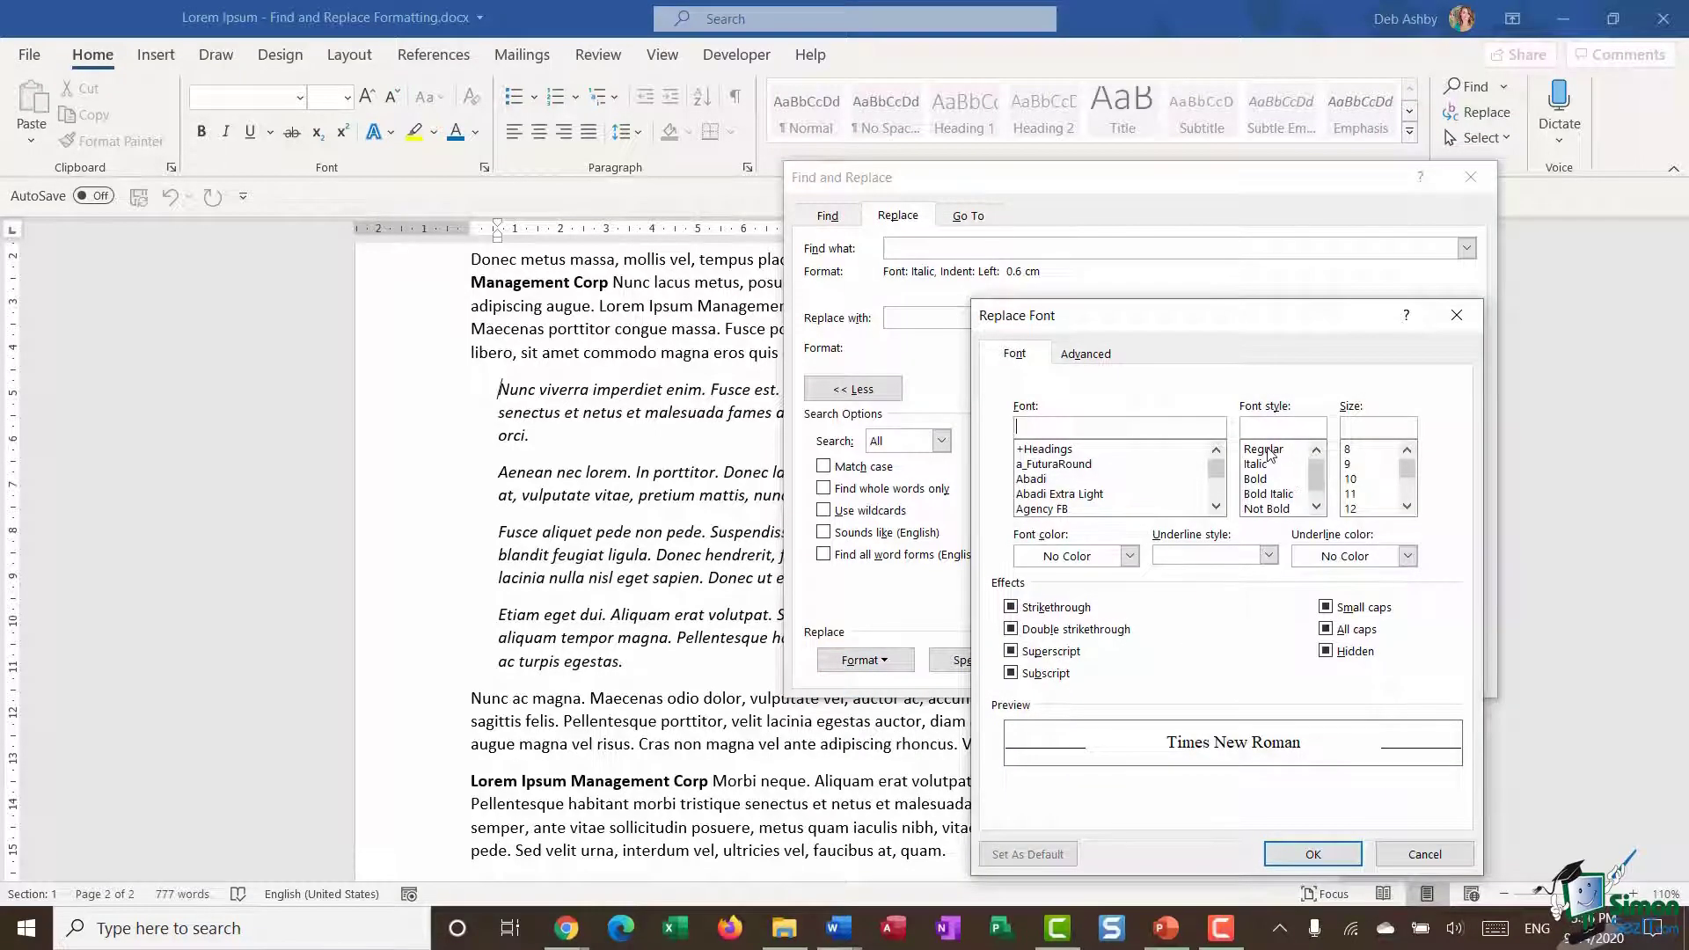
{"action": "left_click", "coordinate": [1269, 453]}
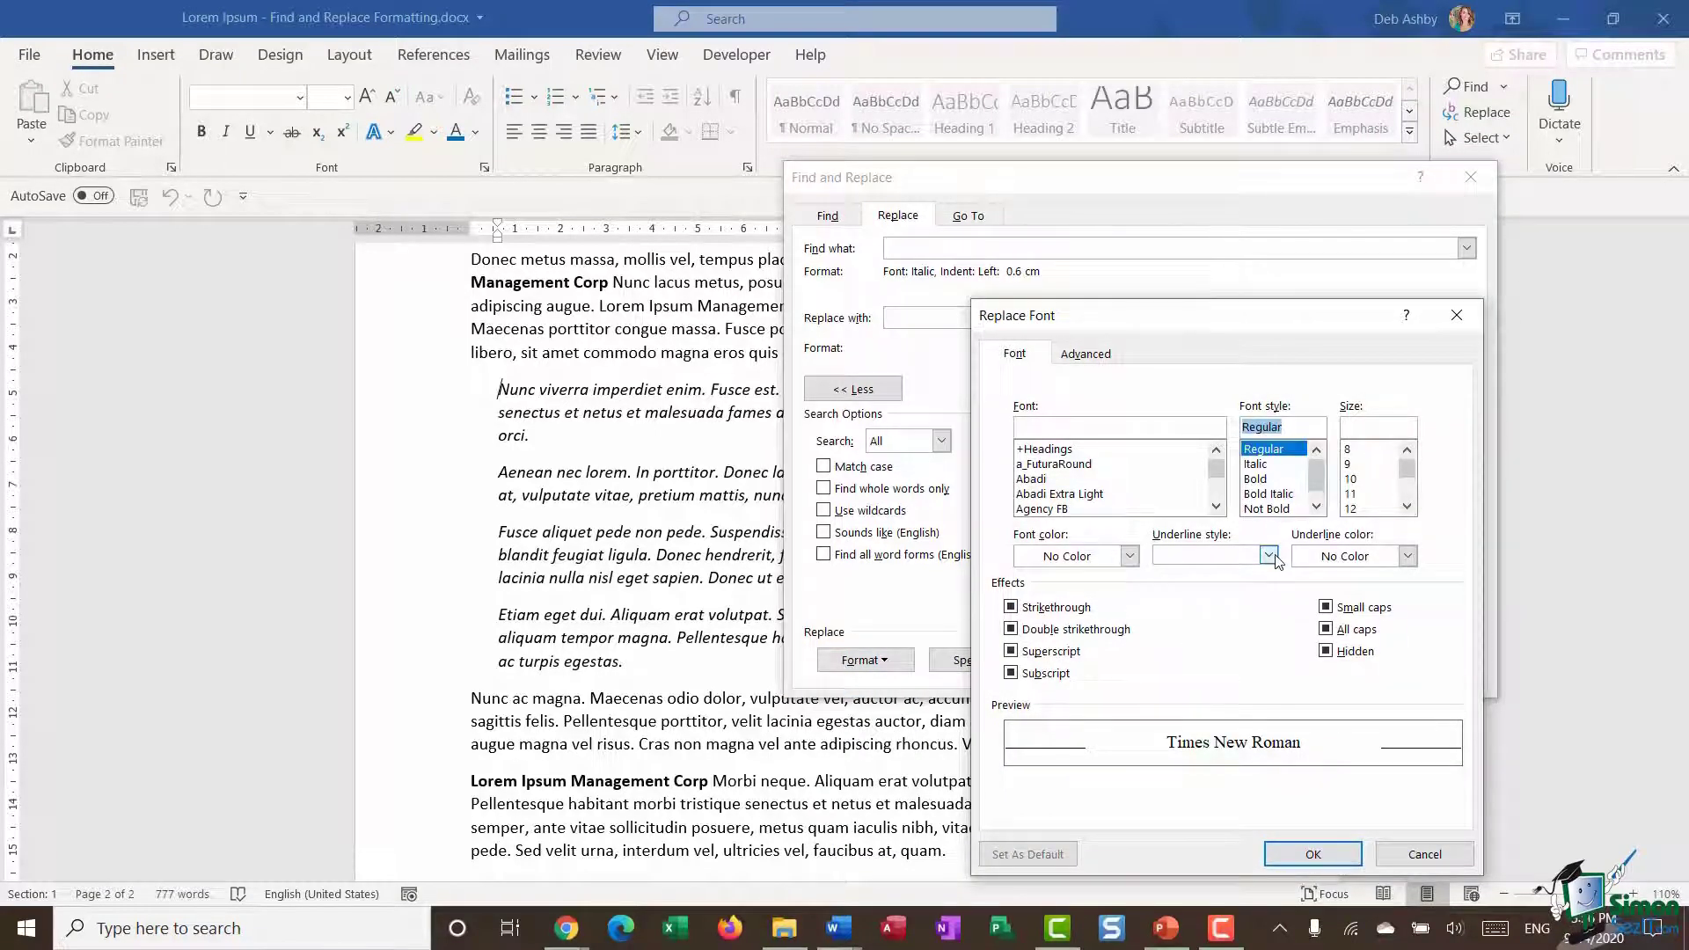
{"action": "left_click", "coordinate": [1313, 854]}
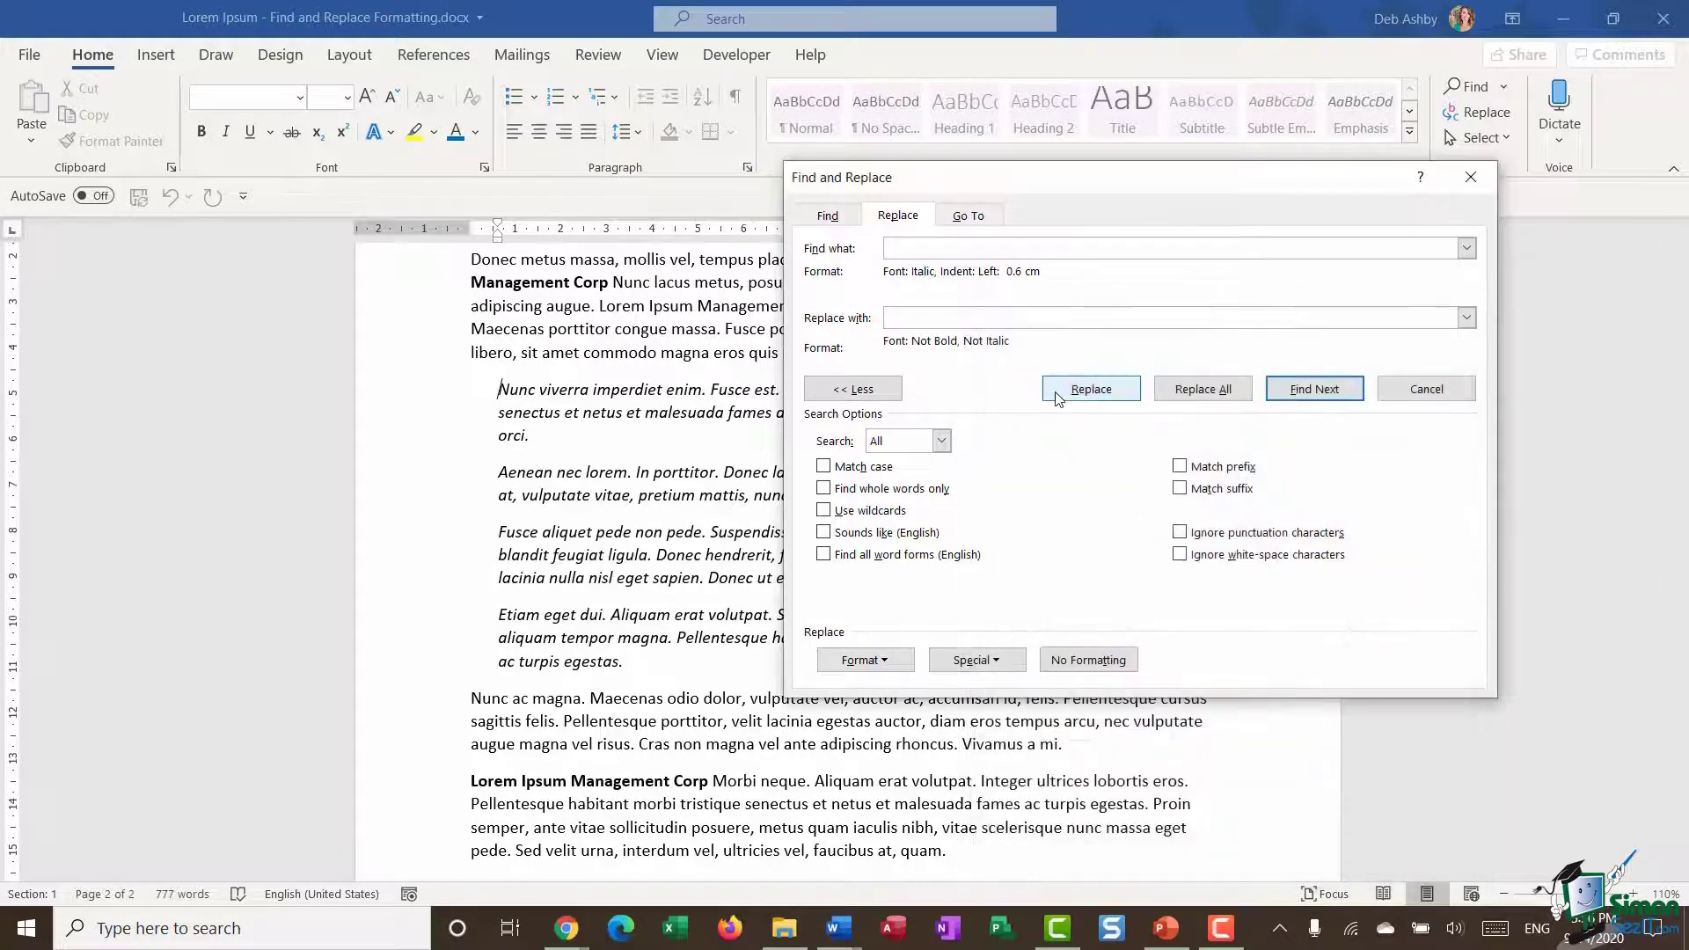
Step: Add an inside paragraph indentation of 0 cm to the replacement formatting
{"action": "left_click", "coordinate": [869, 666]}
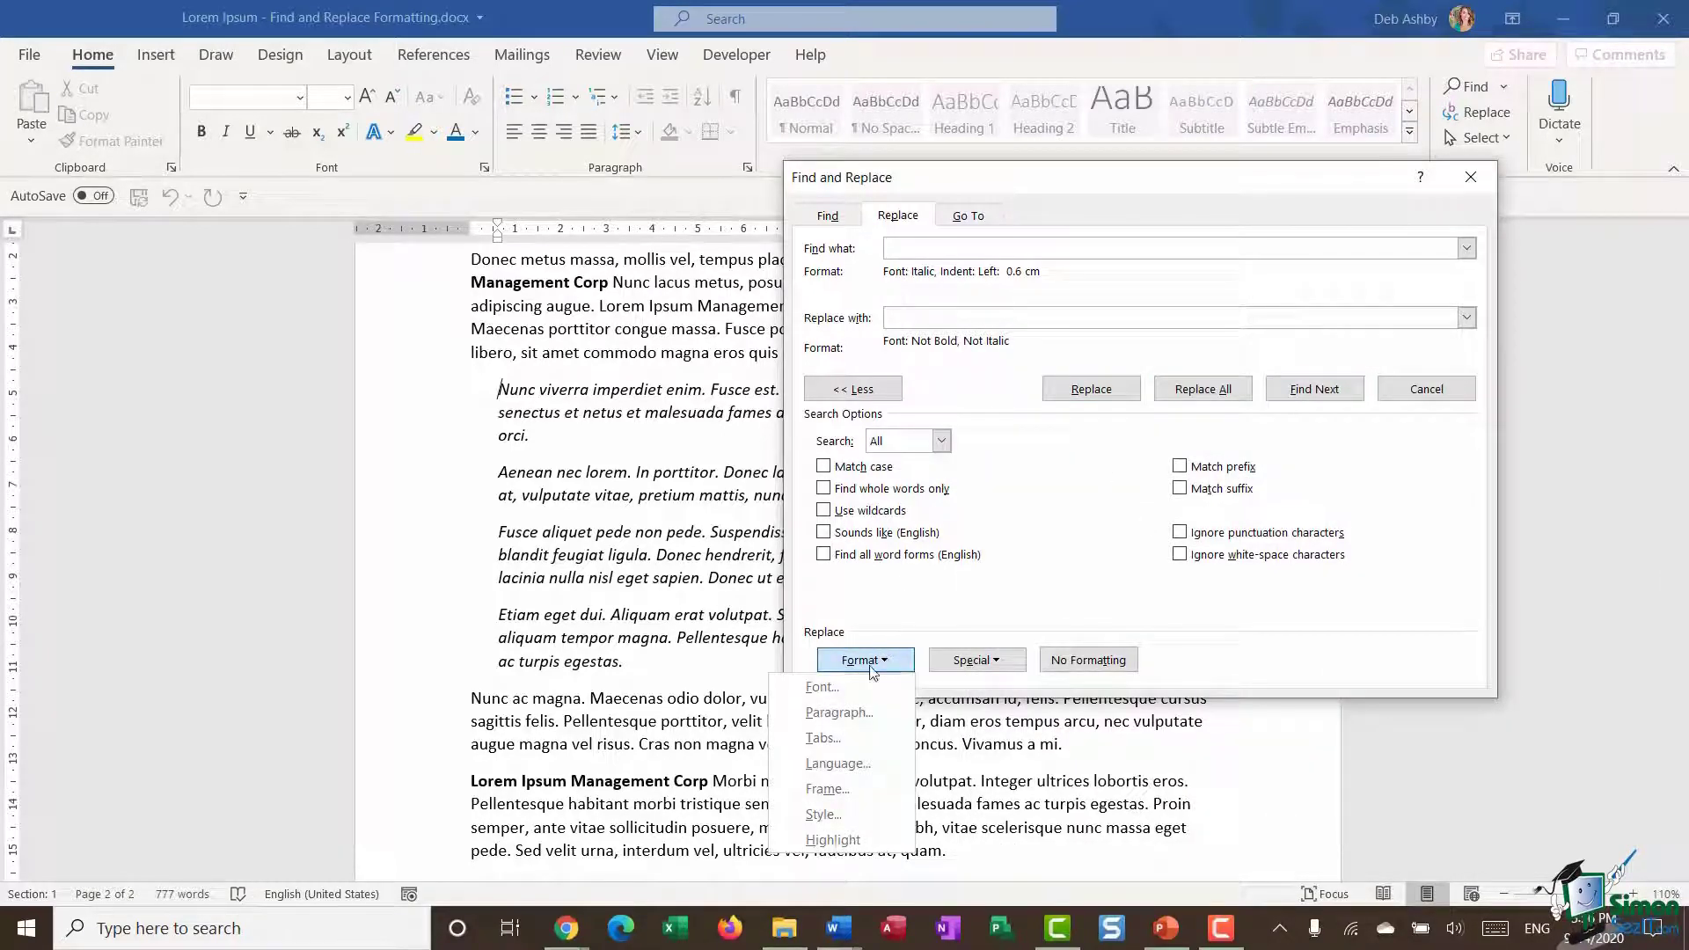
{"action": "left_click", "coordinate": [860, 713]}
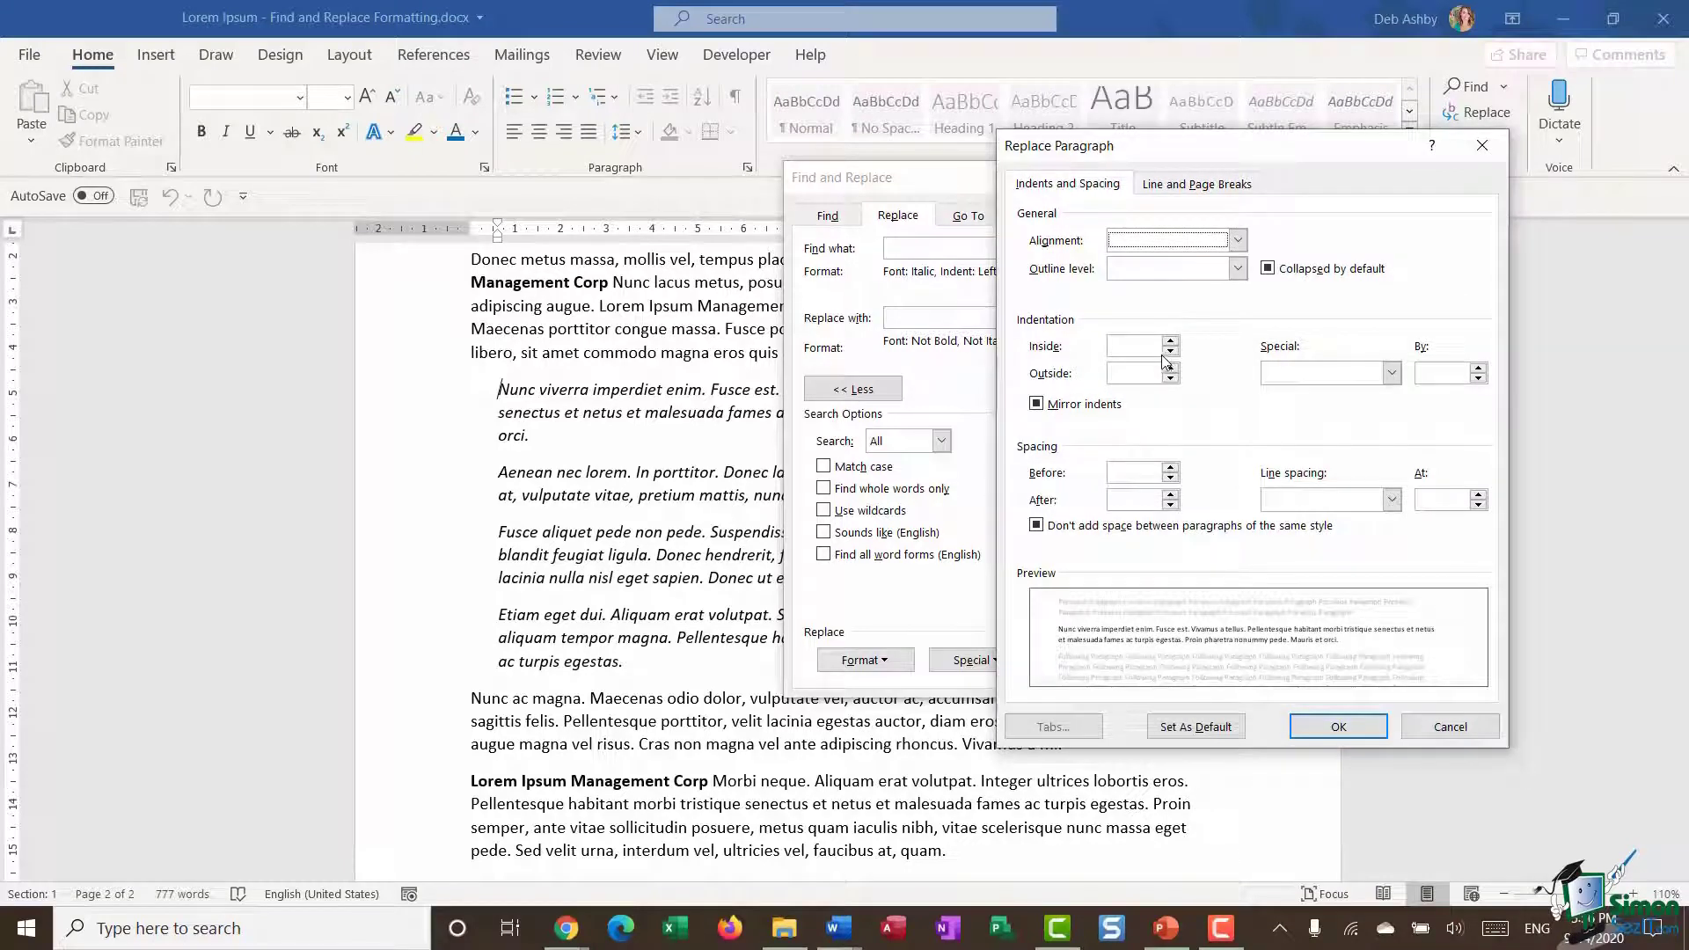
{"action": "left_click", "coordinate": [1135, 356]}
{"action": "left_click", "coordinate": [1338, 727]}
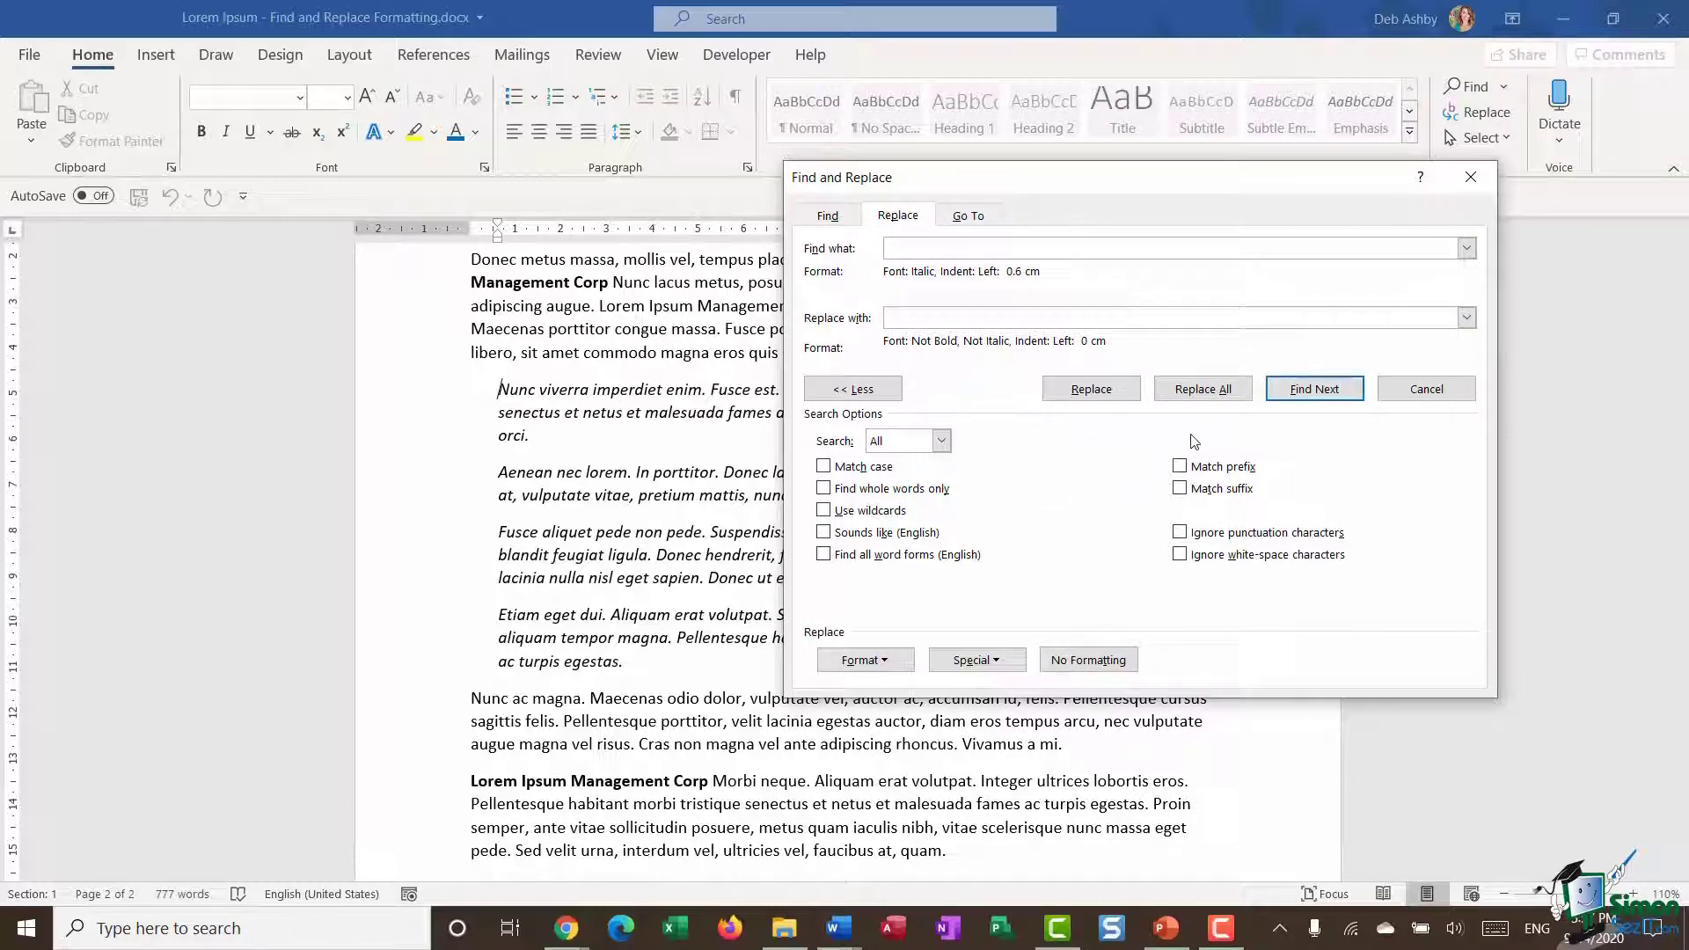
Step: Replace all matching formatting in the document, close Find and Replace, and check the four reformatted paragraphs on page two
{"action": "left_click", "coordinate": [1201, 390]}
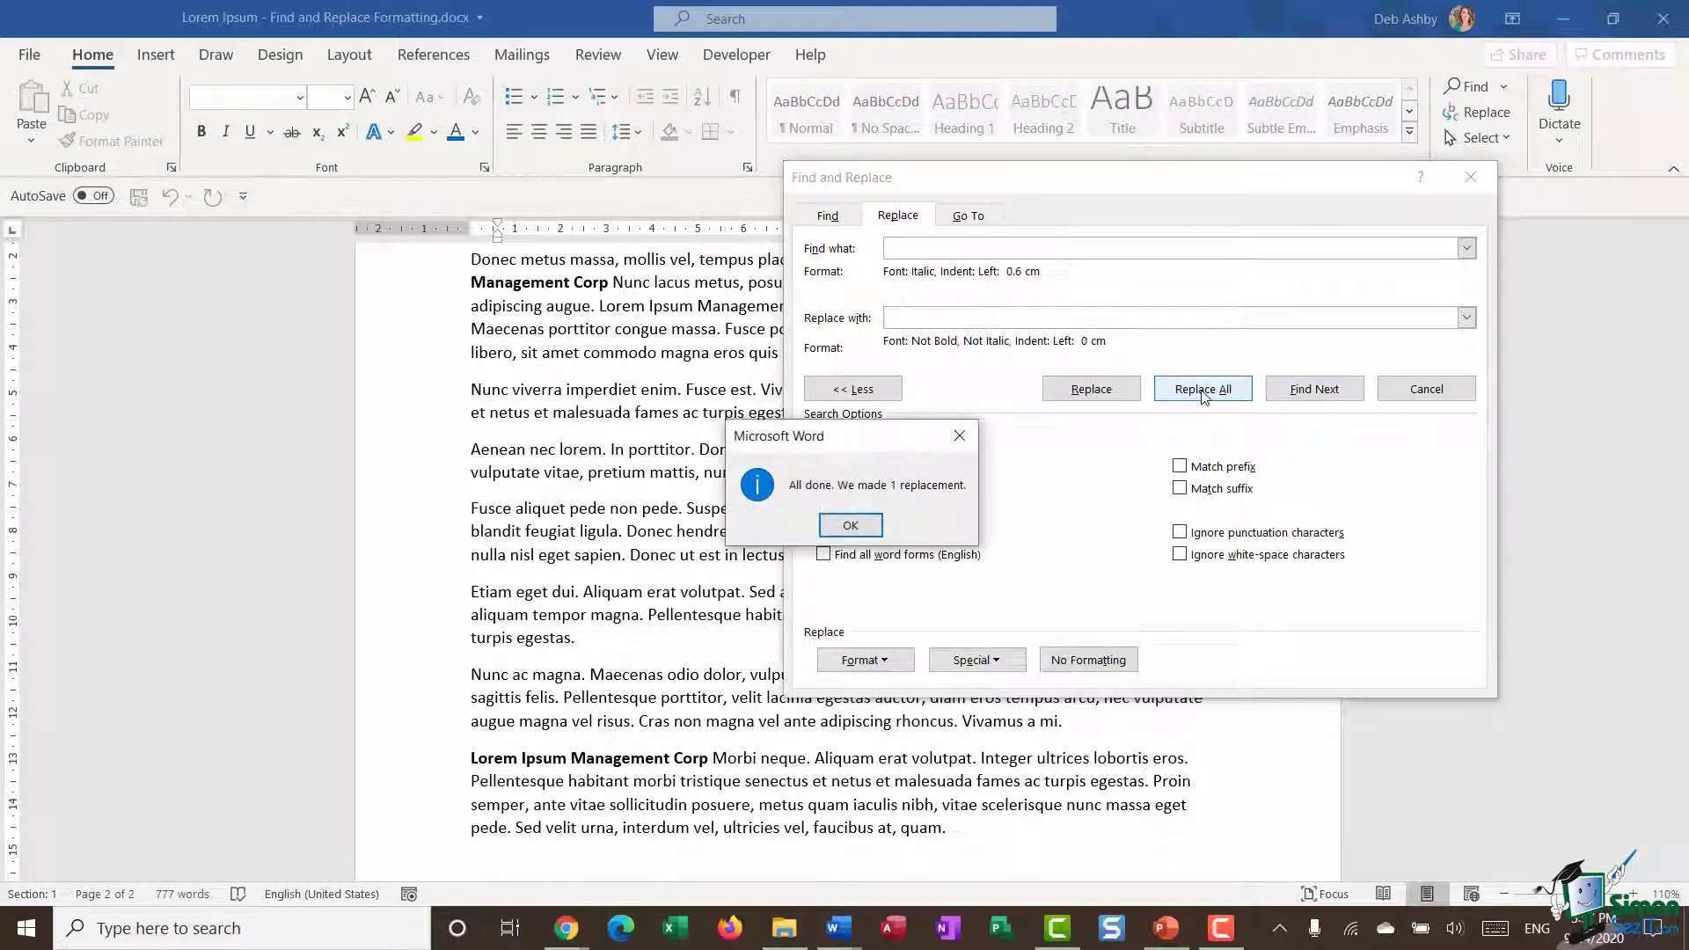
{"action": "left_click", "coordinate": [850, 525]}
{"action": "left_click", "coordinate": [1471, 177]}
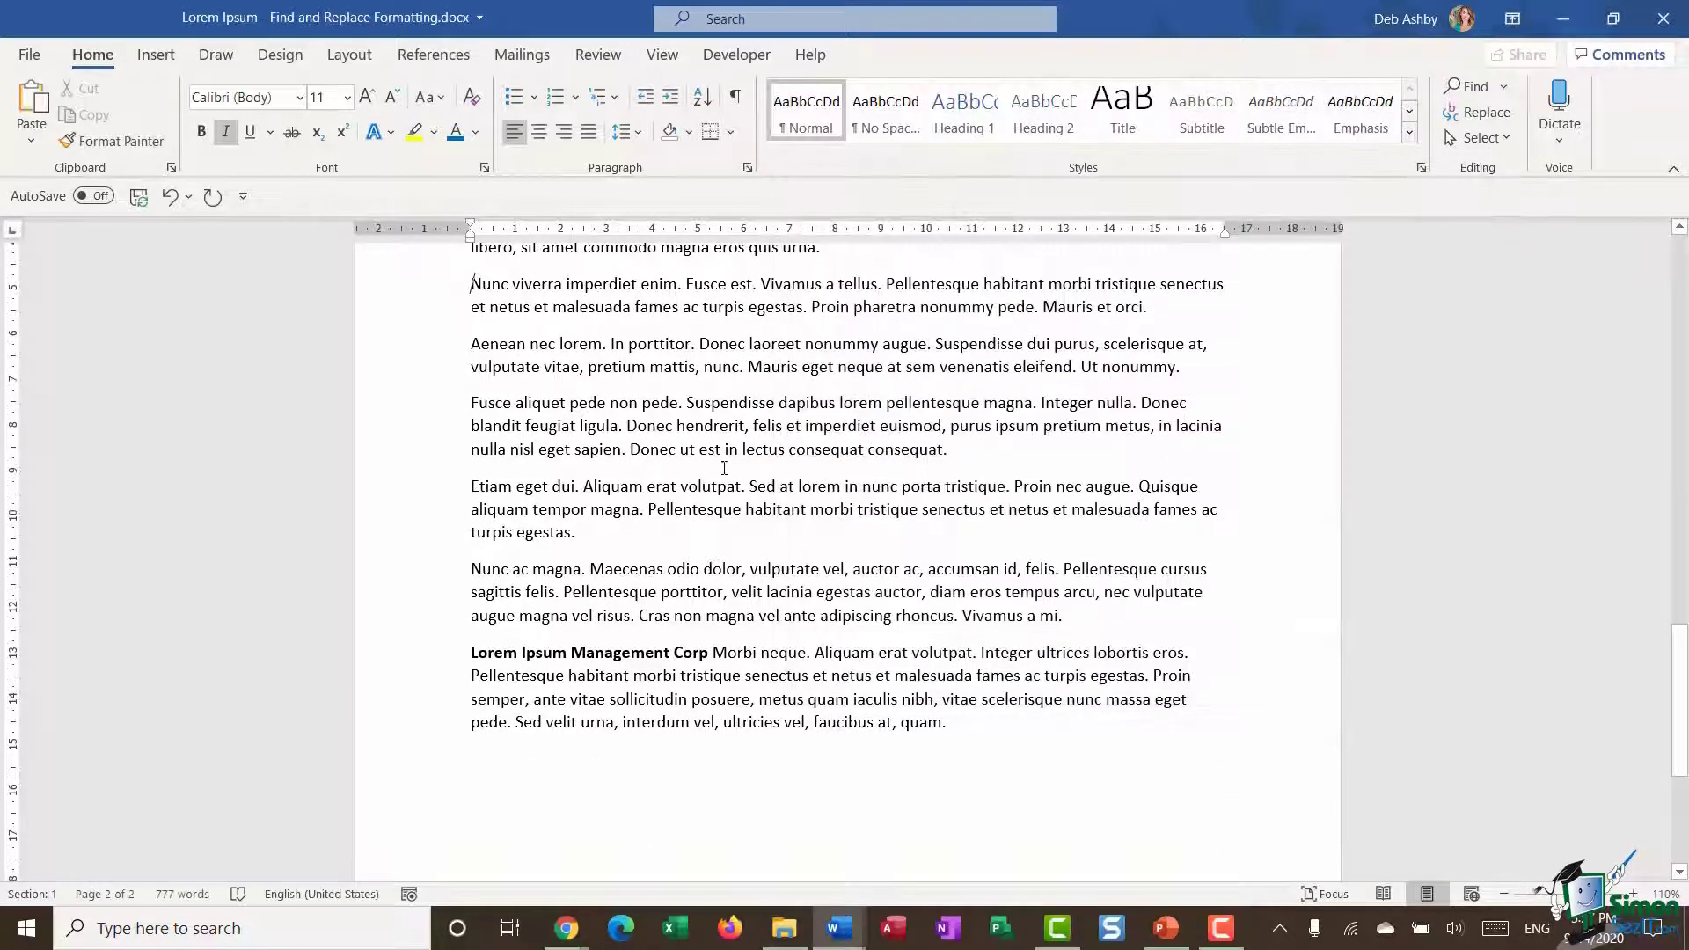
{"action": "scroll", "coordinate": [635, 464], "scroll_direction": "up", "scroll_amount": 1}
{"action": "left_click_drag", "start_coordinate": [426, 343], "coordinate": [405, 601]}
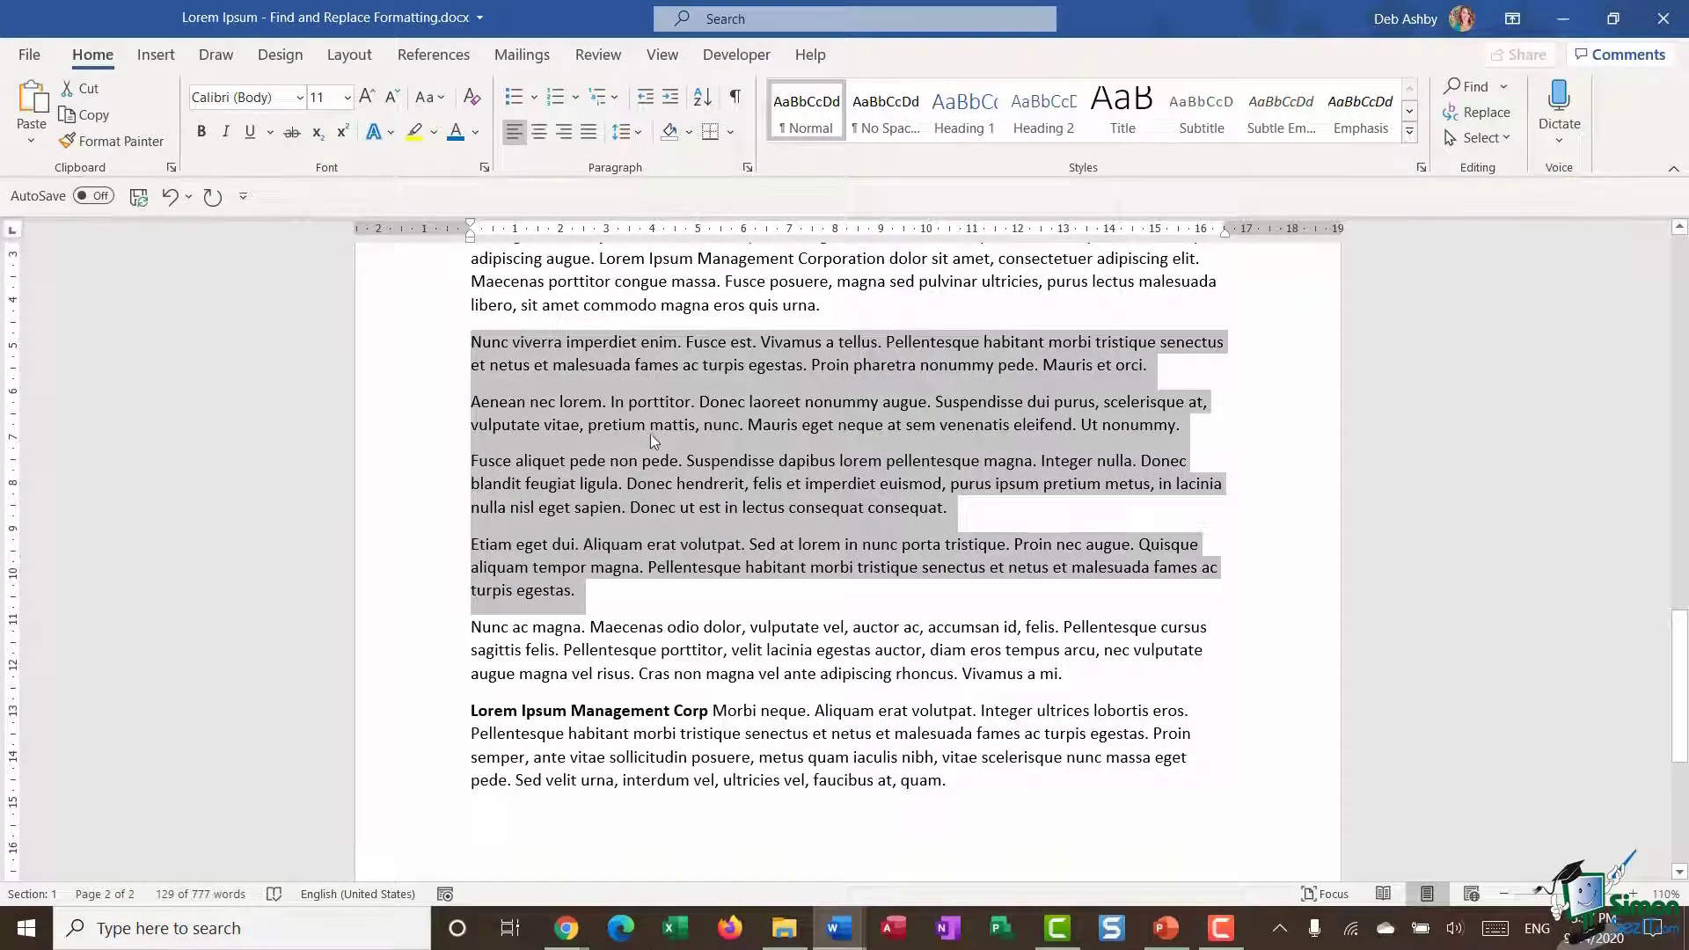
{"action": "left_click", "coordinate": [808, 364]}
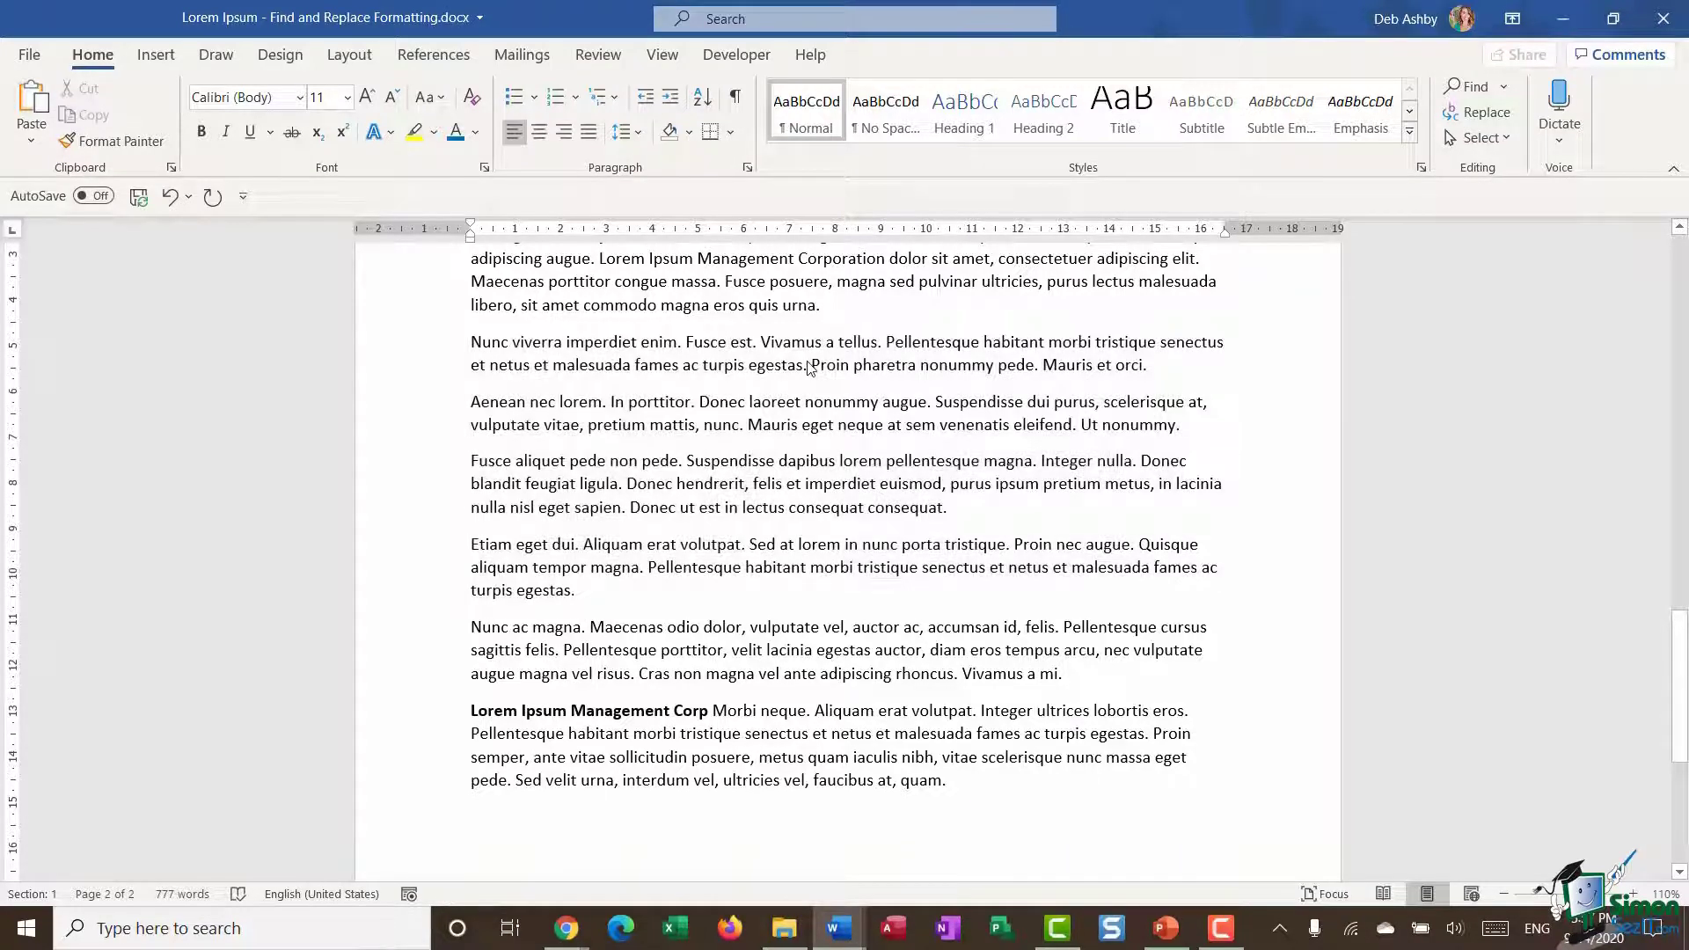
Step: Reopen Find and Replace to examine which kinds of formatting can be used as replacement criteria, and close it without replacing anything
{"action": "key", "text": "ctrl+h"}
{"action": "left_click_drag", "start_coordinate": [1198, 408], "coordinate": [1201, 191]}
{"action": "left_click", "coordinate": [886, 667]}
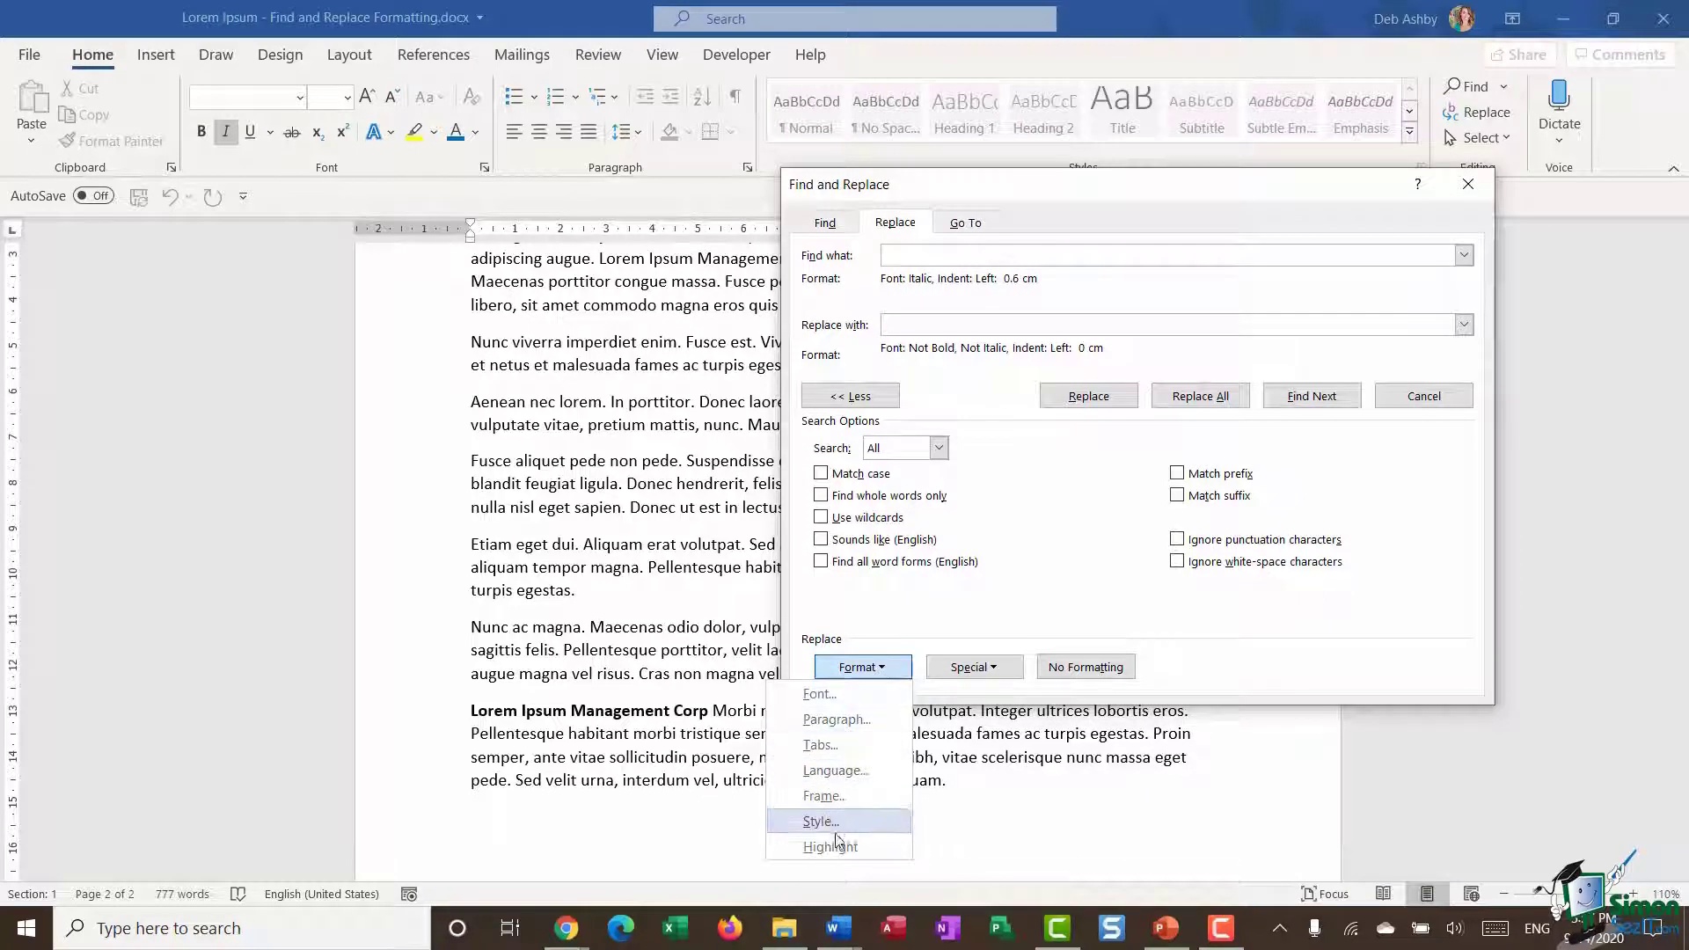
{"action": "left_click", "coordinate": [1262, 669]}
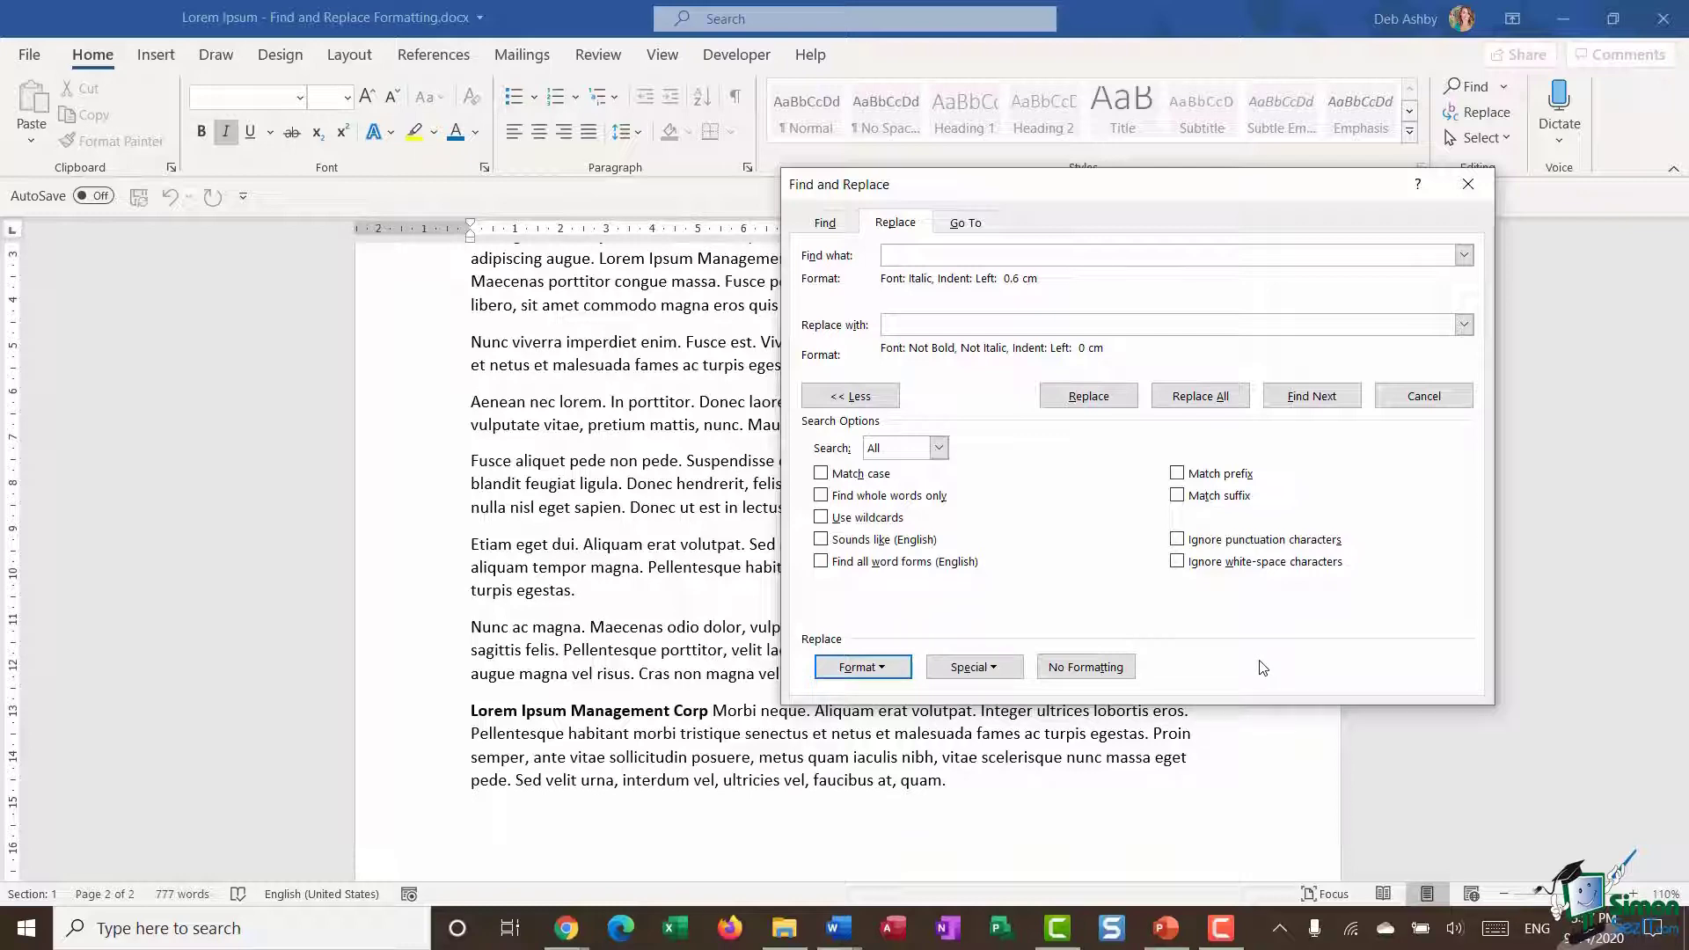
{"action": "left_click", "coordinate": [1424, 396]}
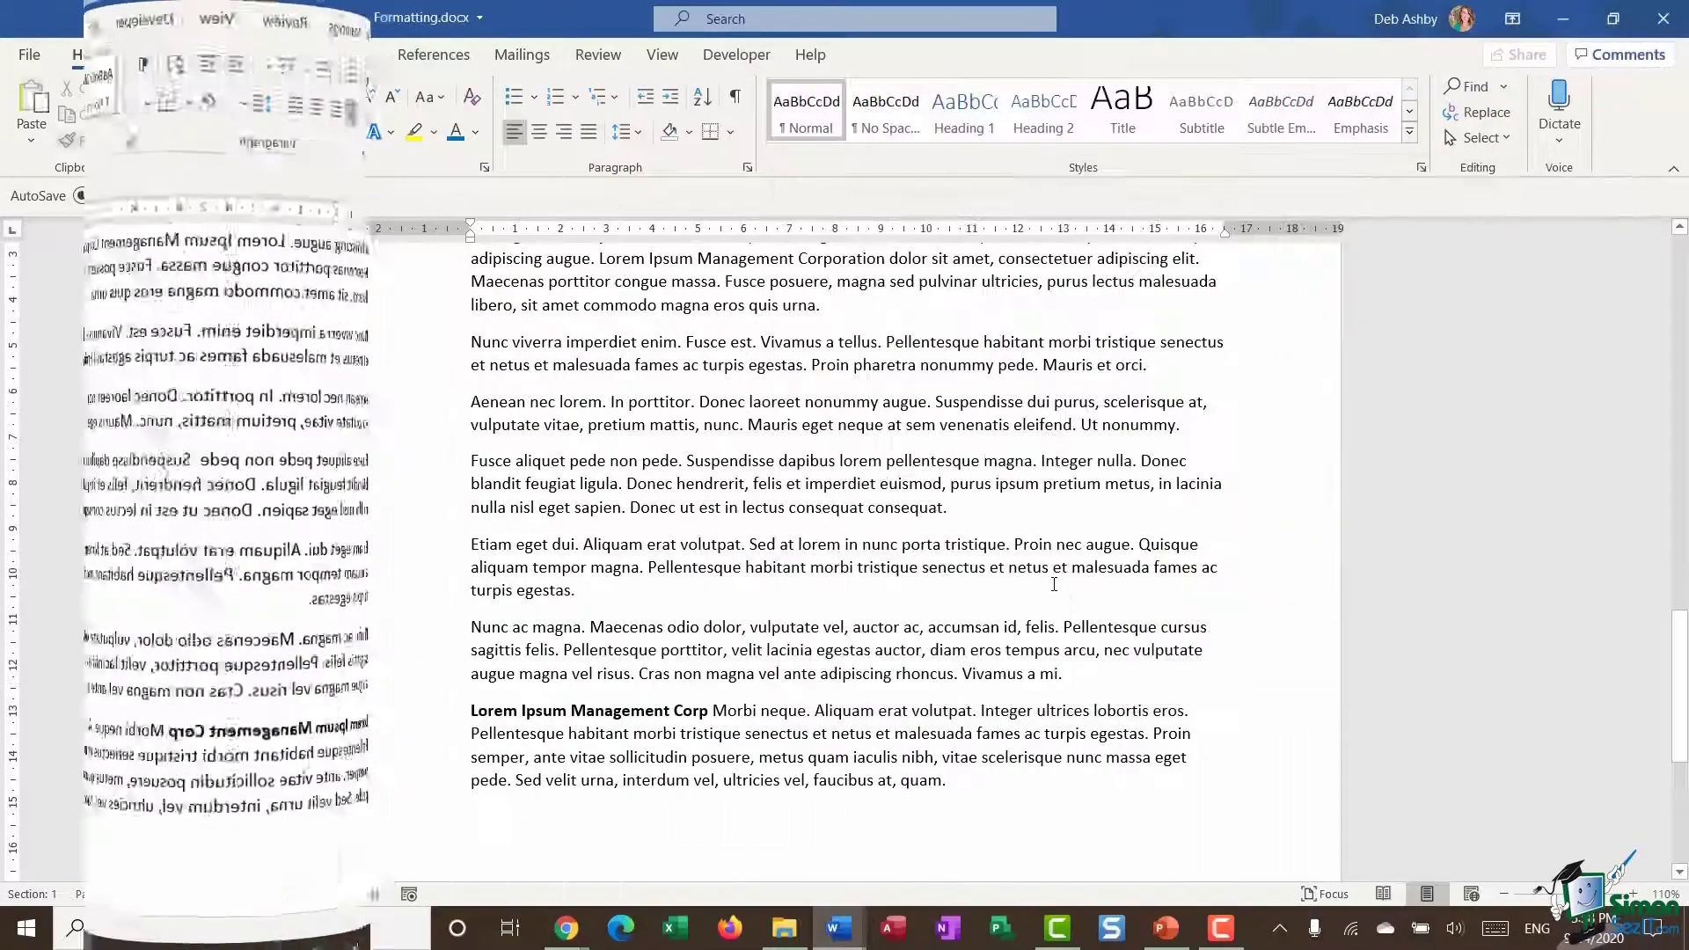